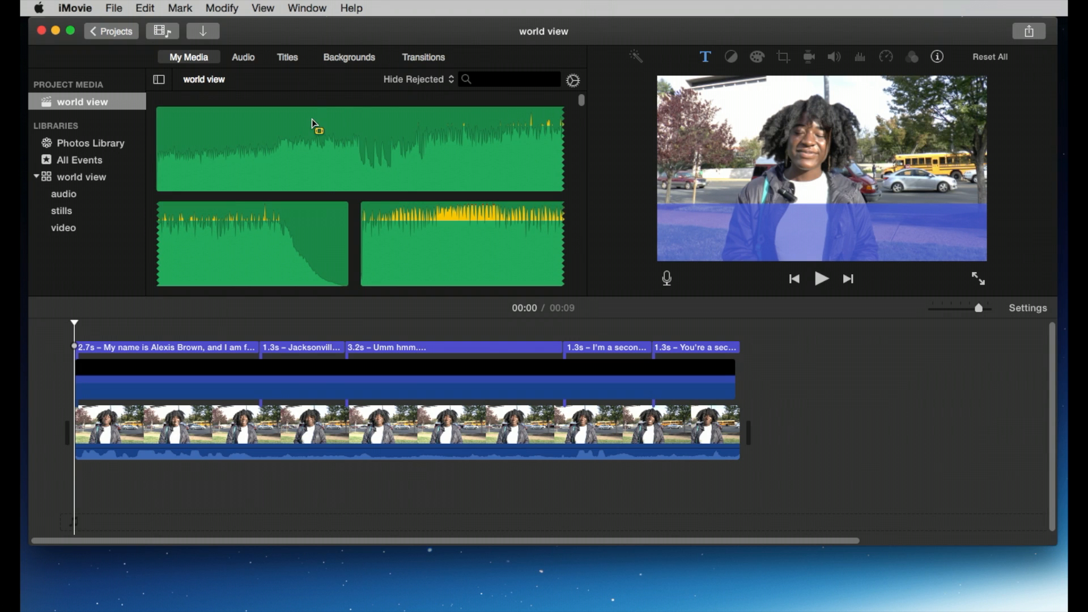
Step: Go back to the project library and duplicate the world view project
left_click(338, 216)
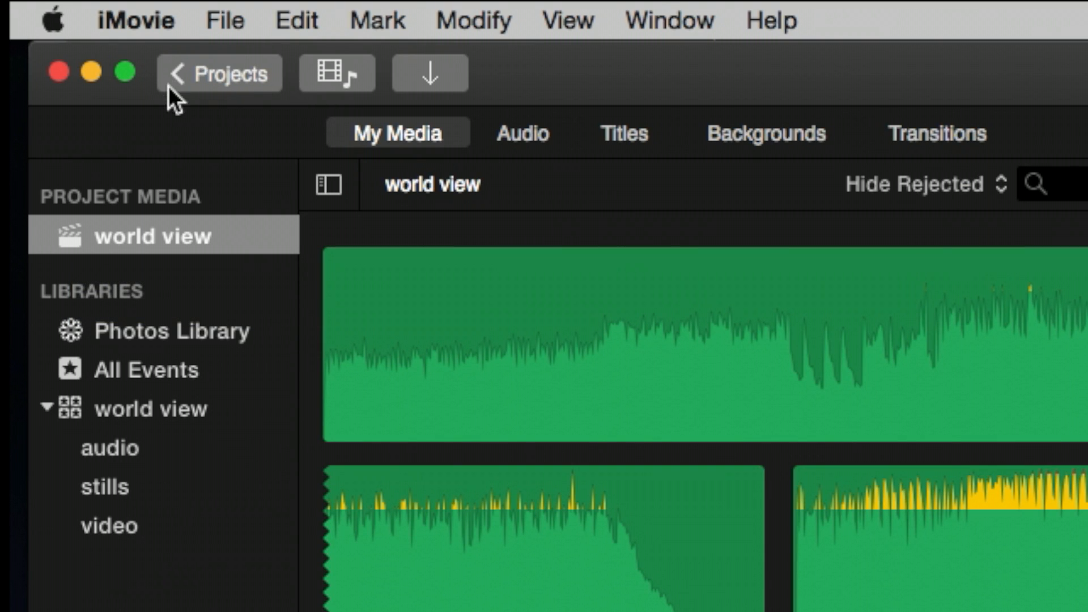
left_click(206, 73)
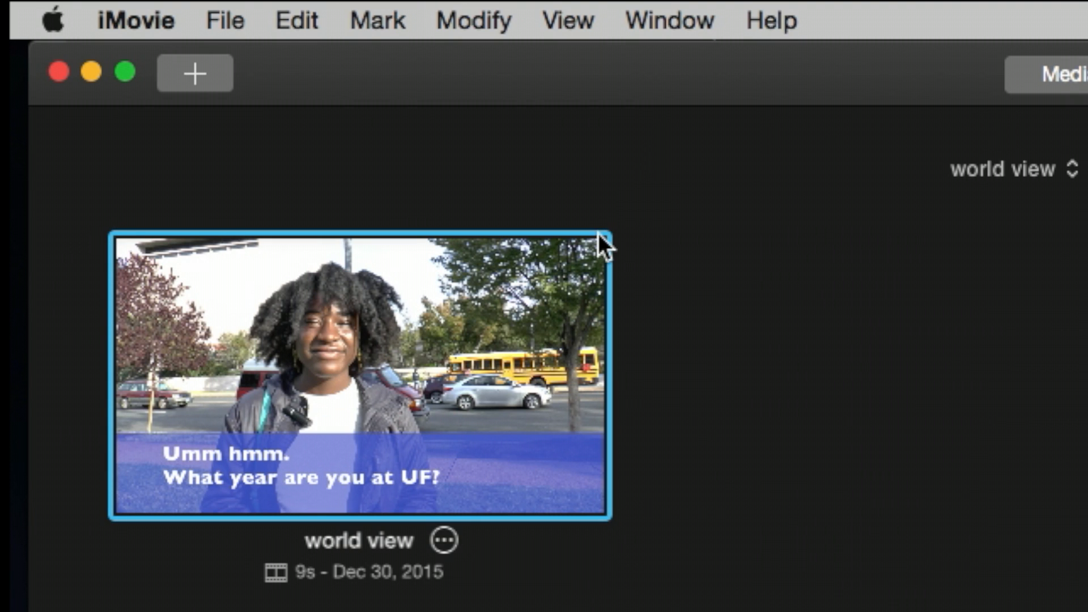
left_click(701, 319)
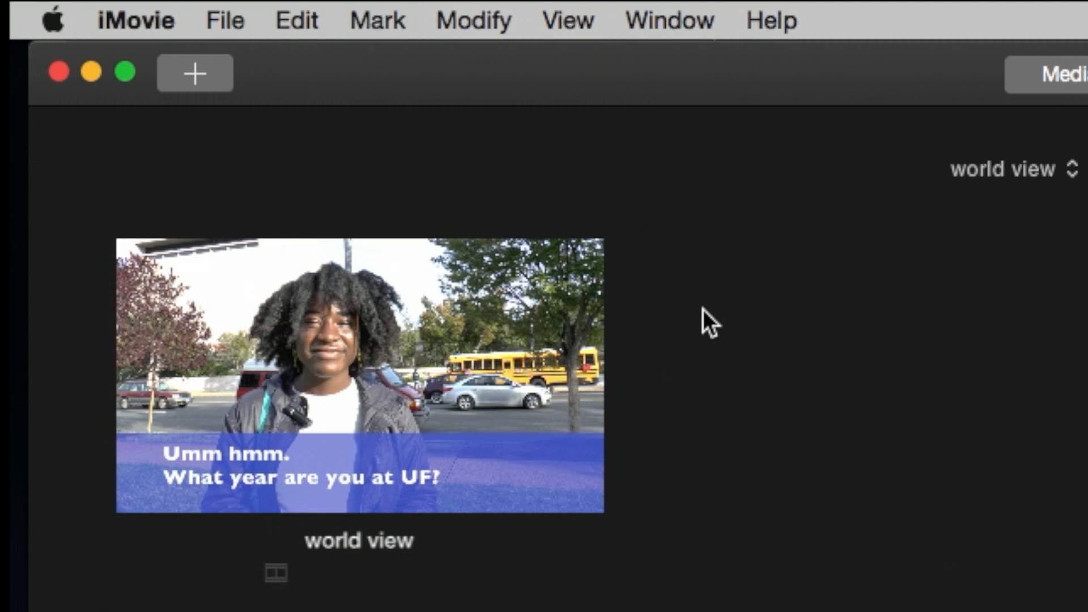
left_click(488, 293)
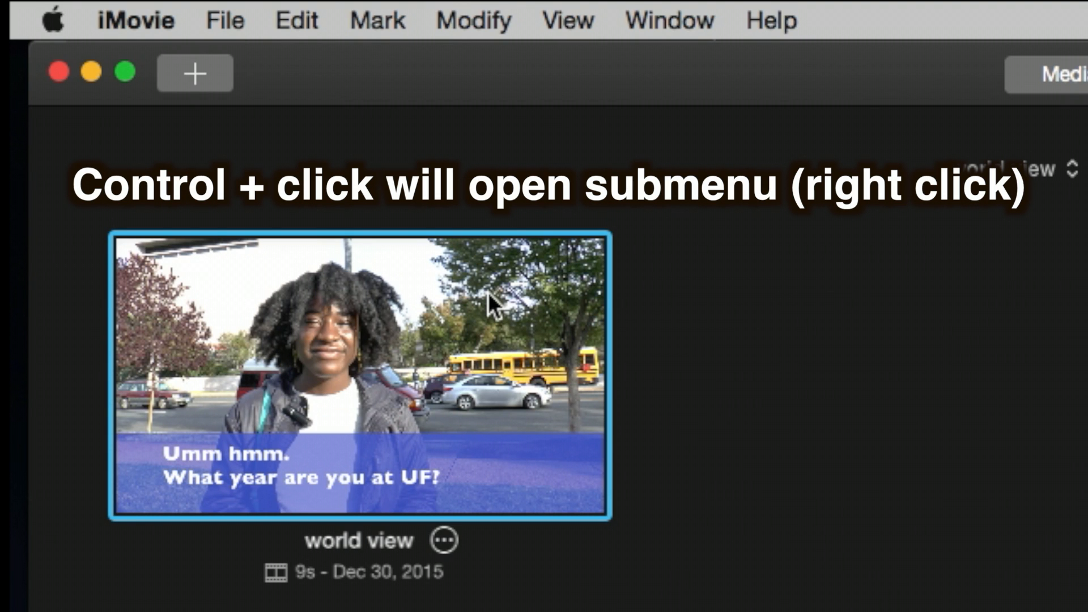
left_click(488, 292, "ctrl")
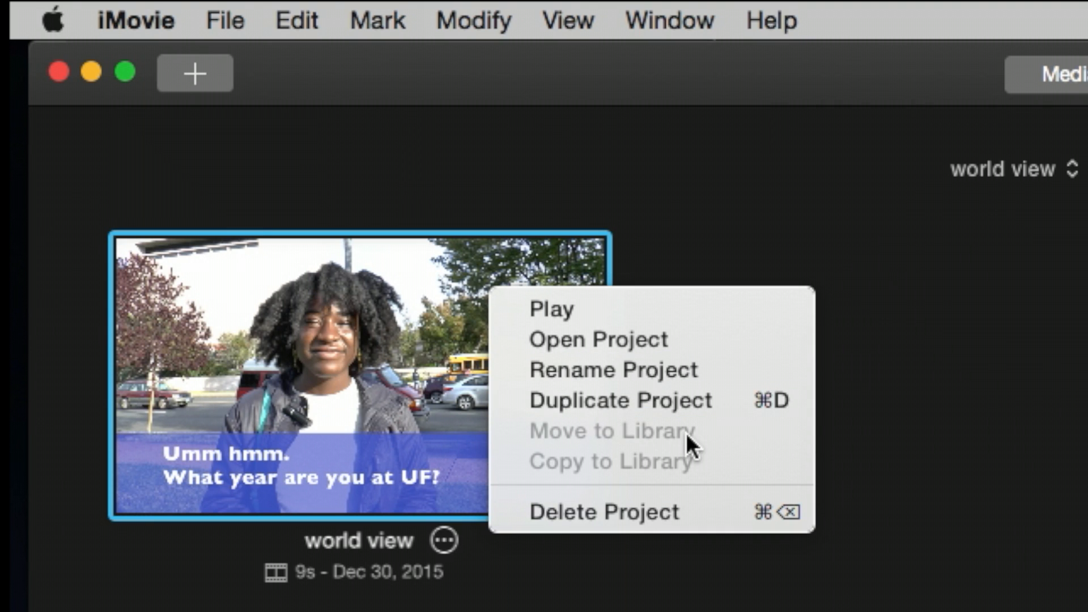
left_click(658, 400)
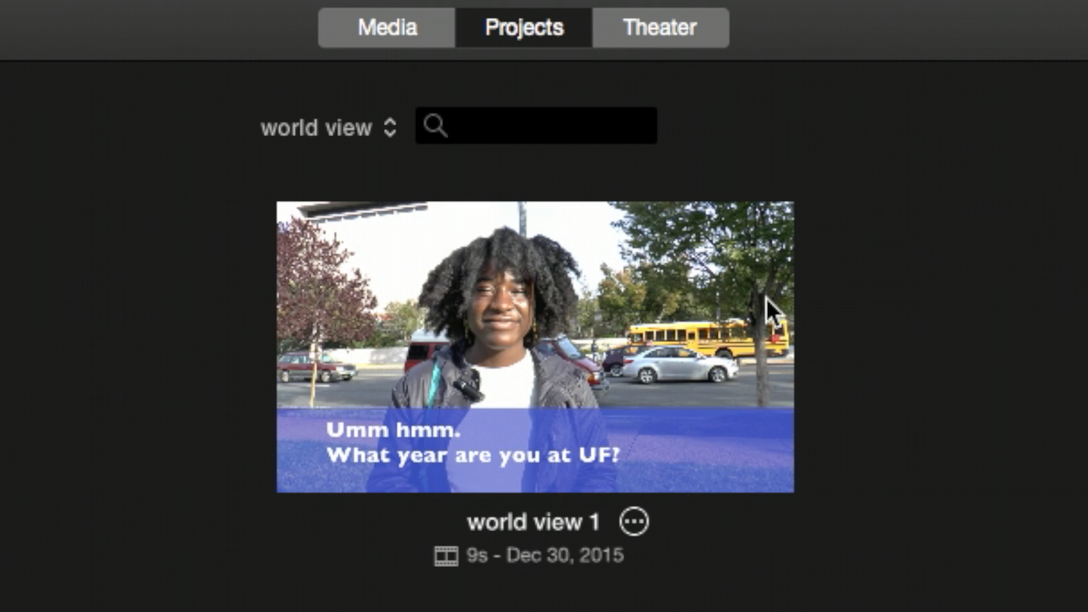
Step: Open the duplicated world view 1 project and show the world view library's media
double_click(445, 256)
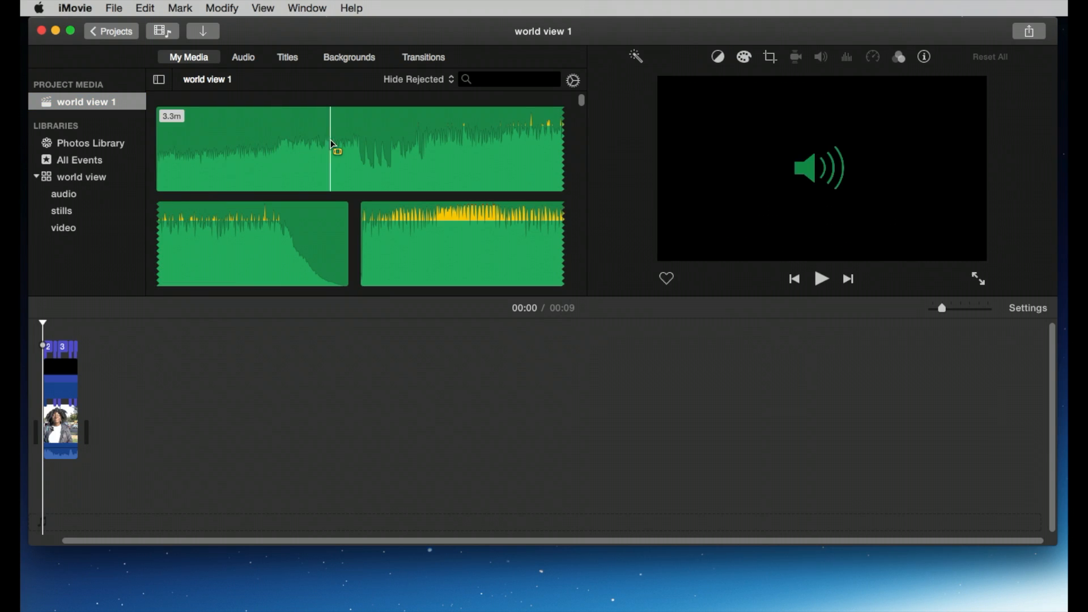
scroll(335, 146, "down", 5)
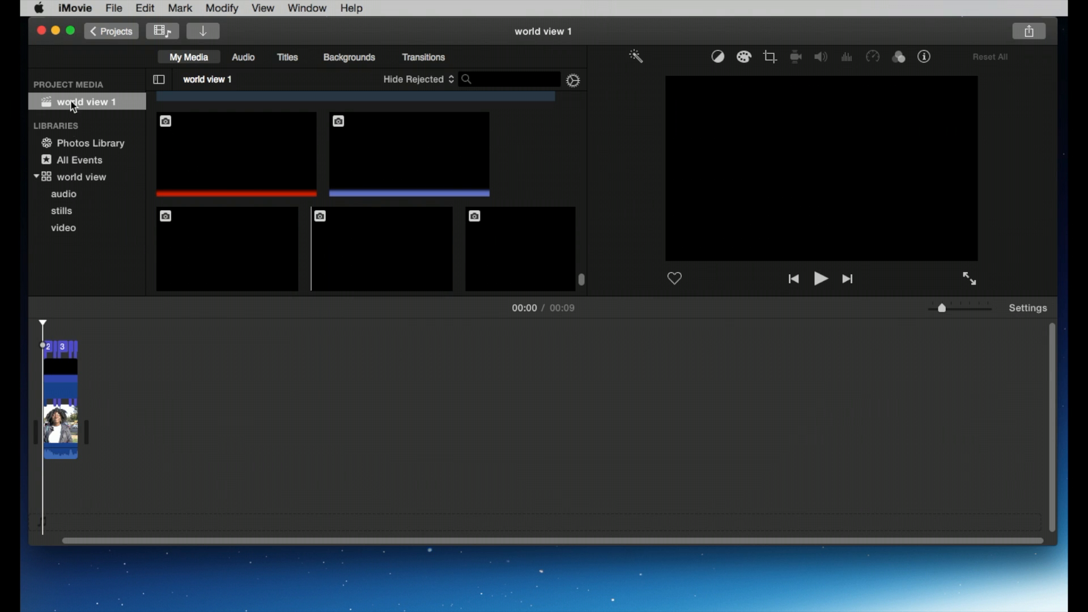
left_click(72, 181)
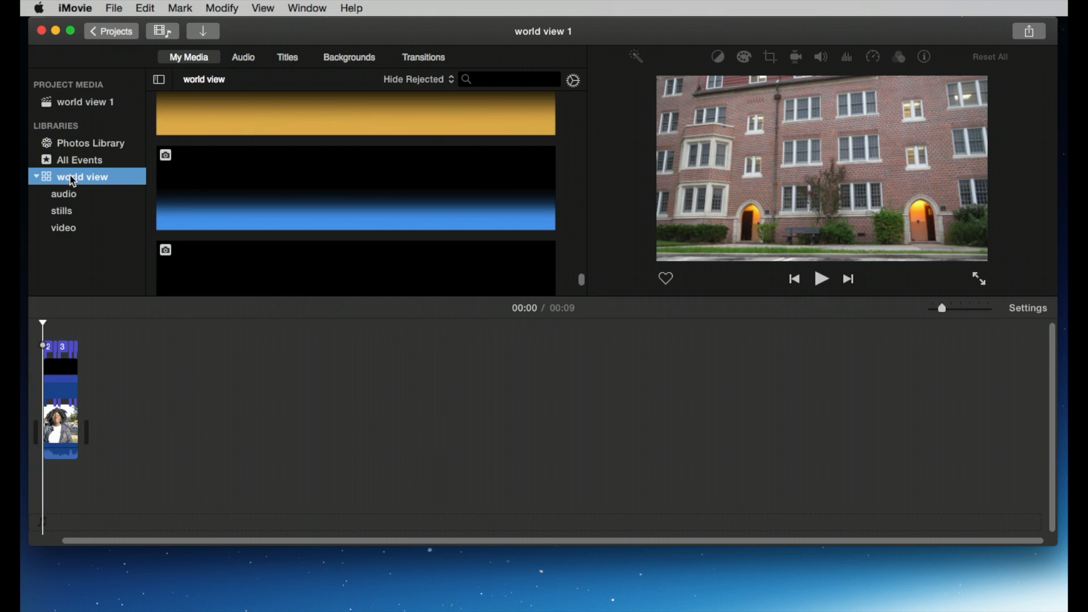
scroll(233, 226, "up", 10)
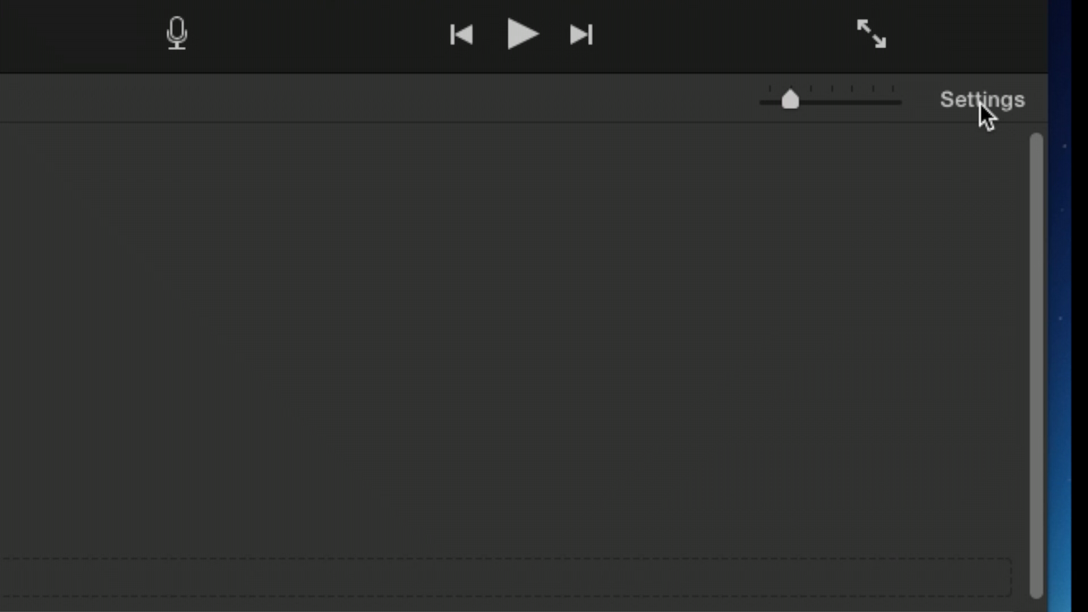
Step: Review the project settings, toggling Show Waveforms off and back on before closing them
left_click(1028, 310)
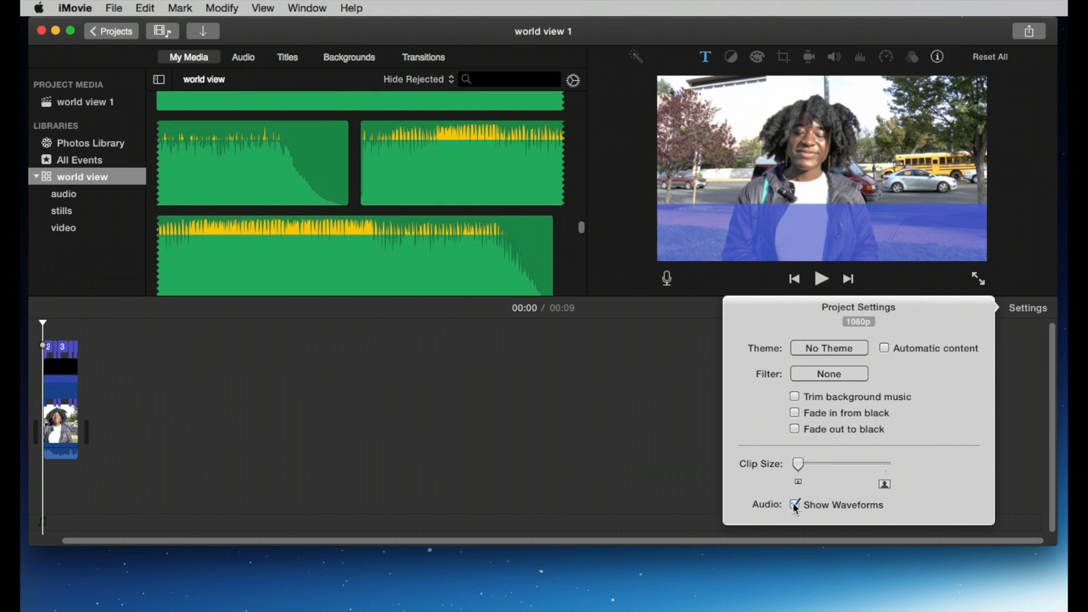
left_click(795, 504)
left_click(795, 505)
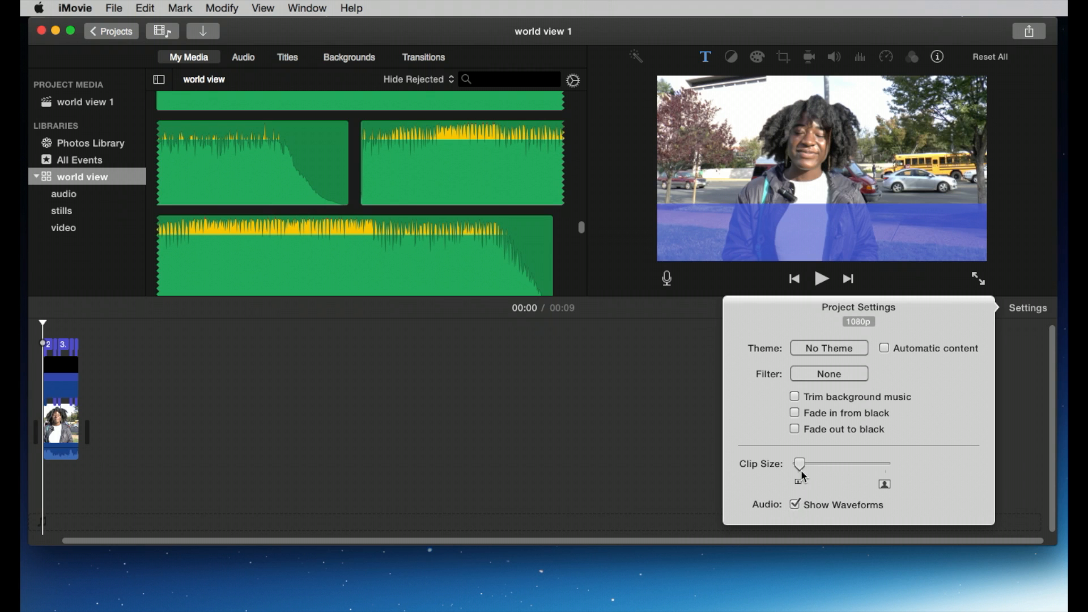
left_click(705, 380)
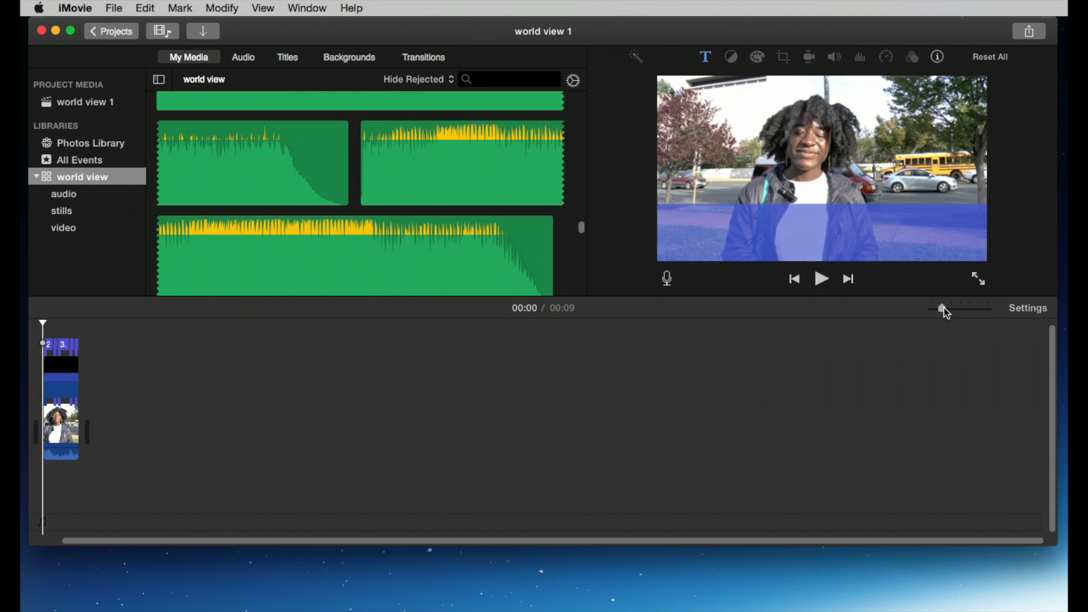
Step: Clear the timeline by selecting all of its clips and deleting them
left_click_drag(773, 300, 850, 311)
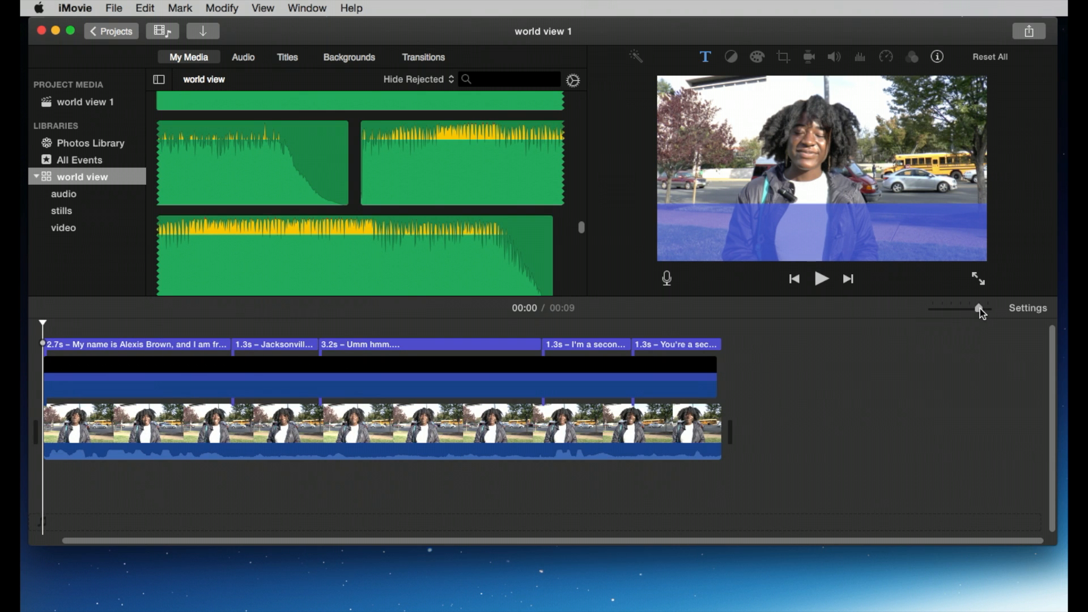
left_click(909, 375)
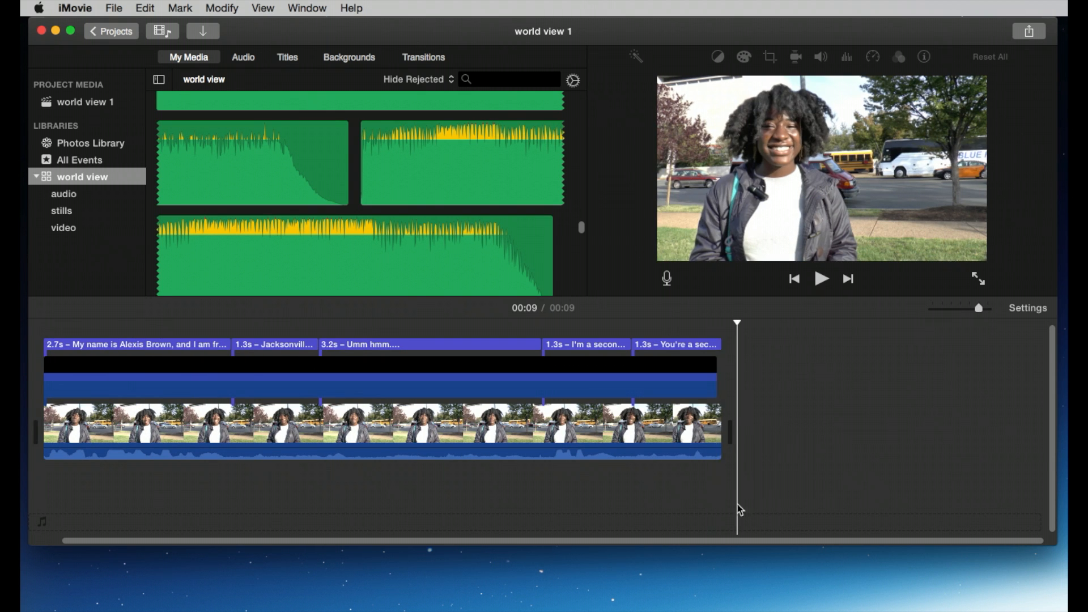
left_click_drag(868, 505, 56, 334)
key("Delete")
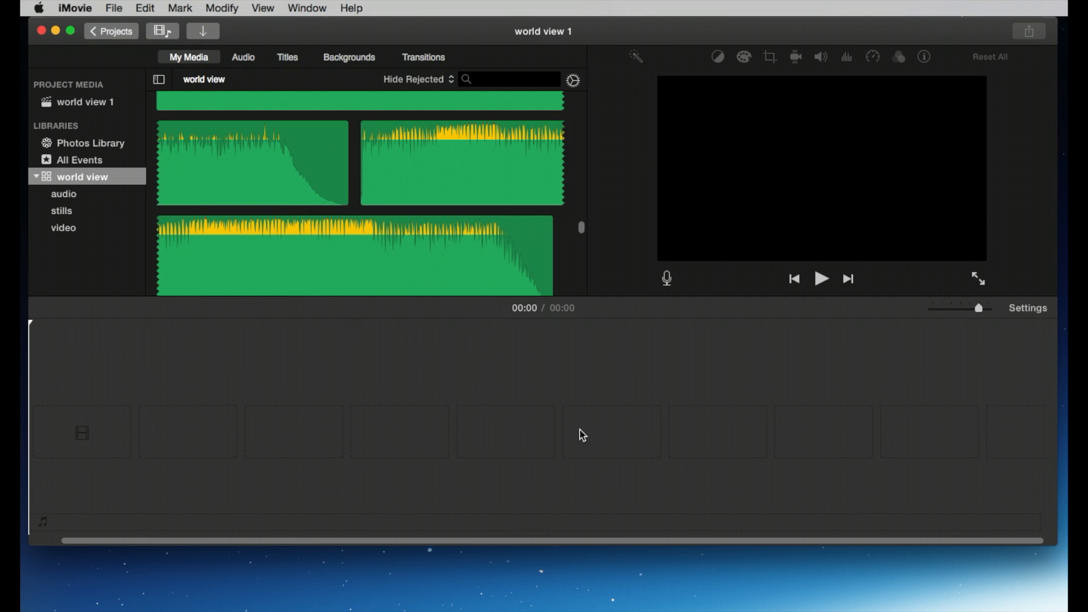
Step: Browse the video, stills and audio folders of the world view library
left_click(71, 228)
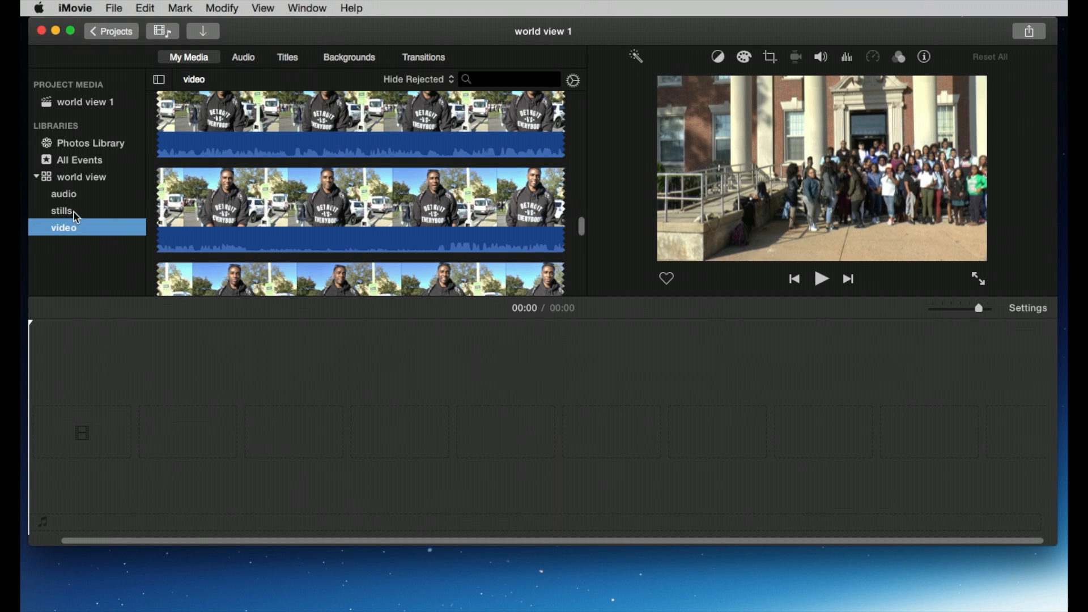
left_click(74, 211)
left_click(79, 193)
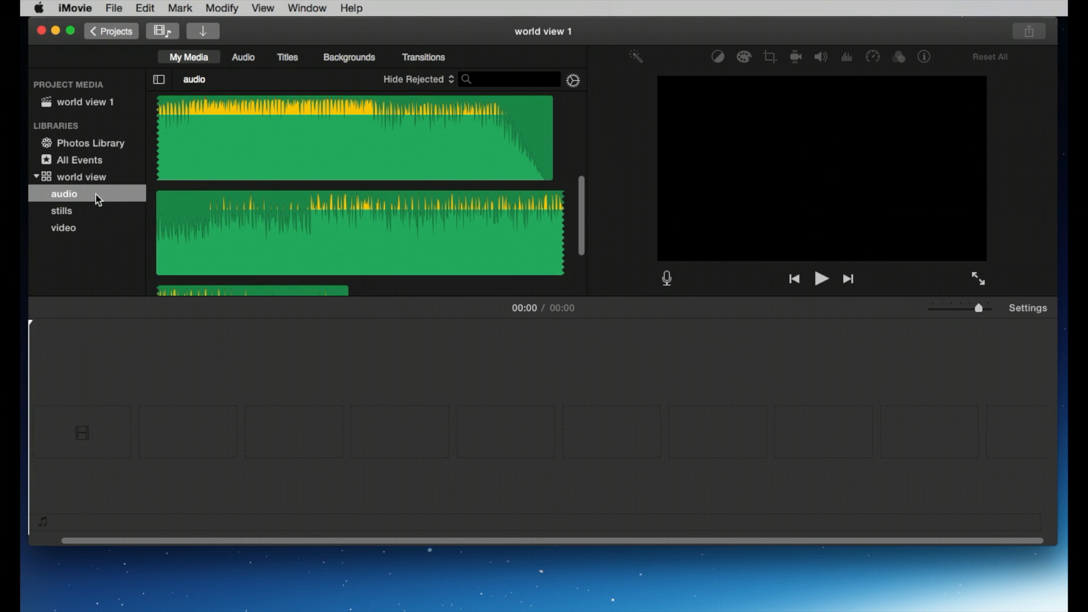
left_click(85, 179)
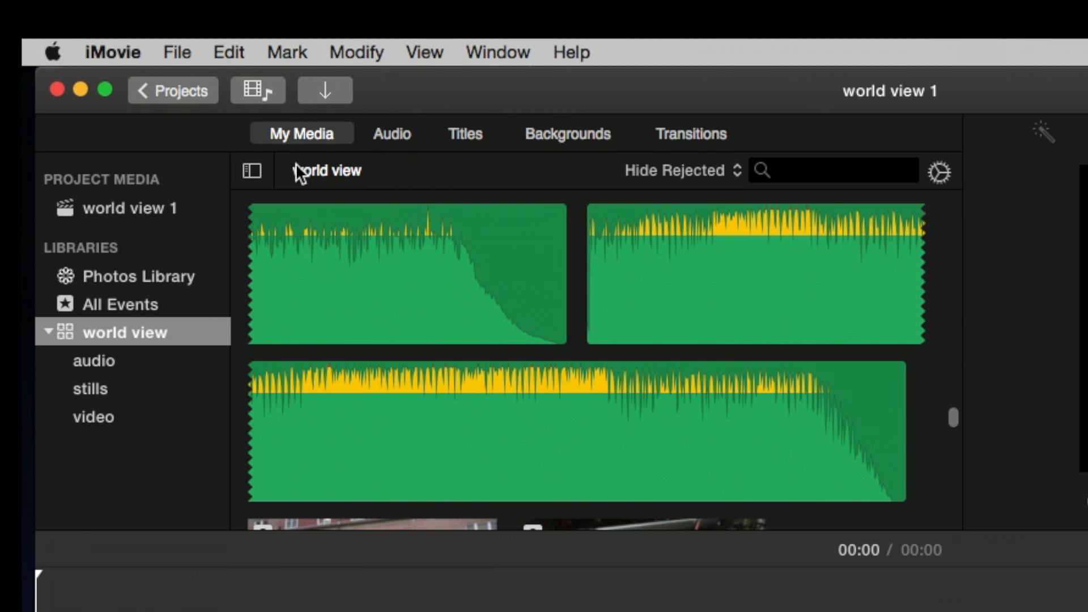
Step: Add the Stars background from Maps & Backgrounds to the empty timeline
left_click(569, 133)
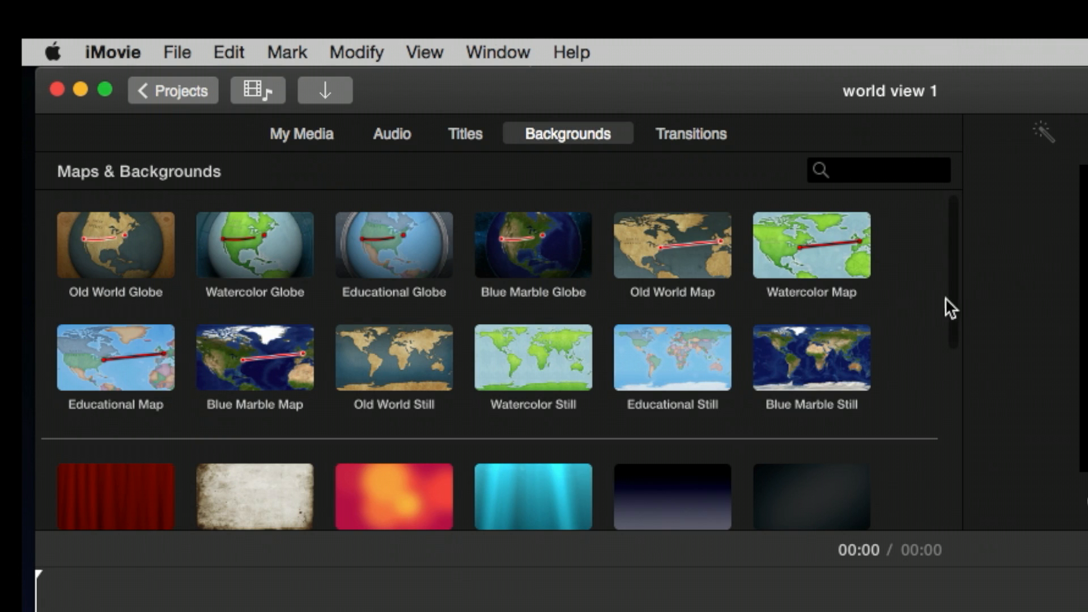
left_click_drag(957, 295, 951, 439)
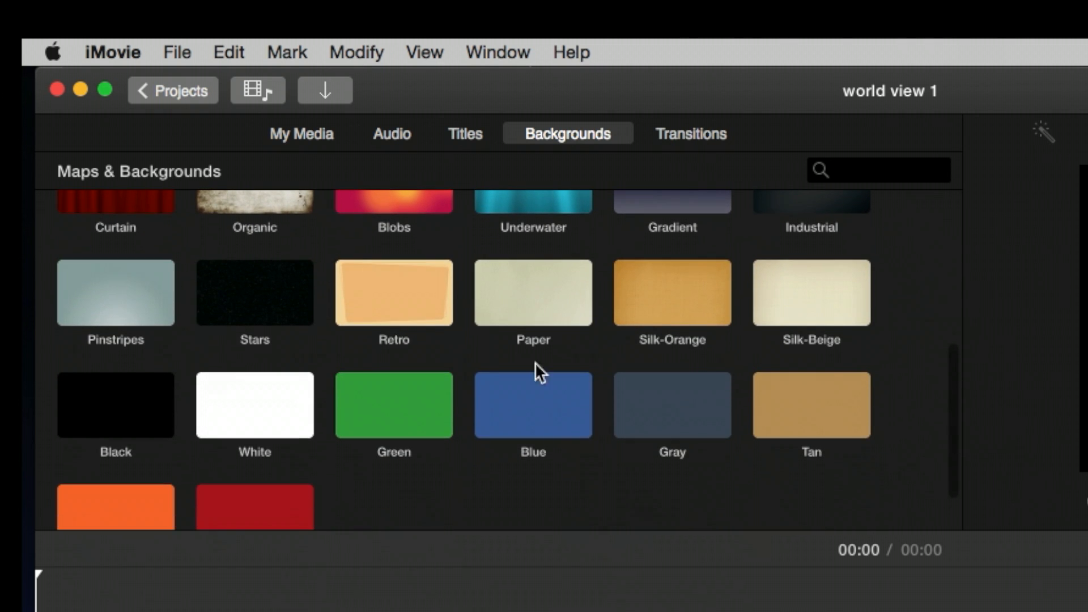
left_click(268, 277)
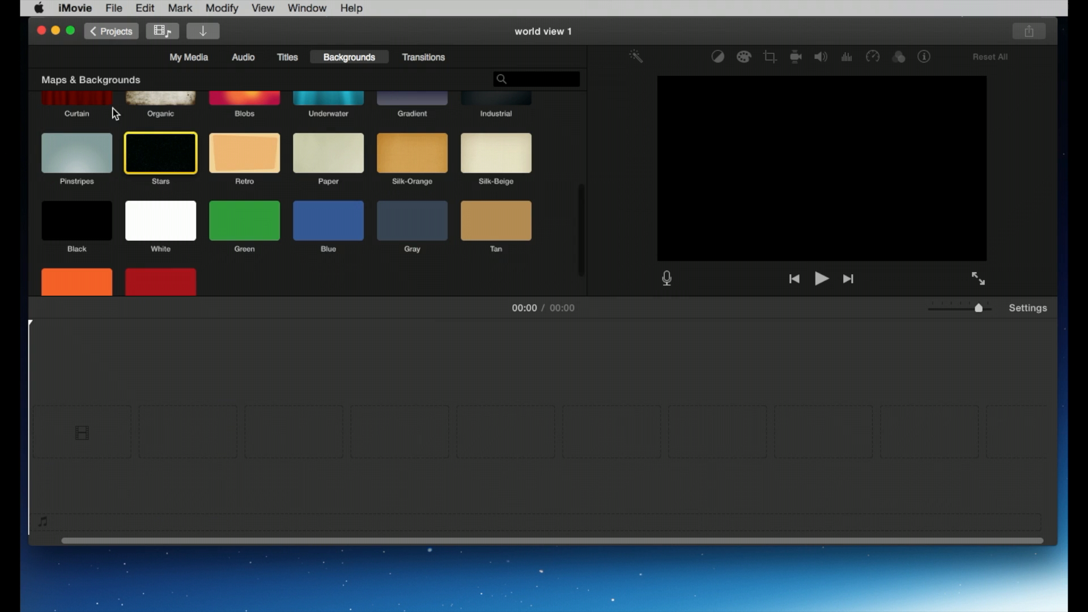
scroll(177, 223, "up", 3)
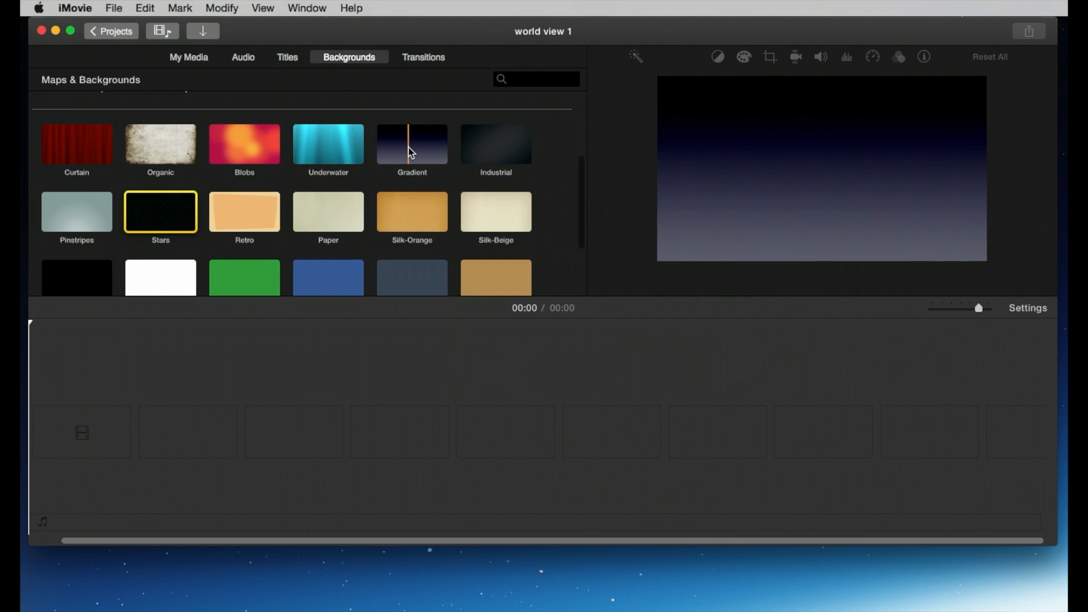
double_click(161, 193)
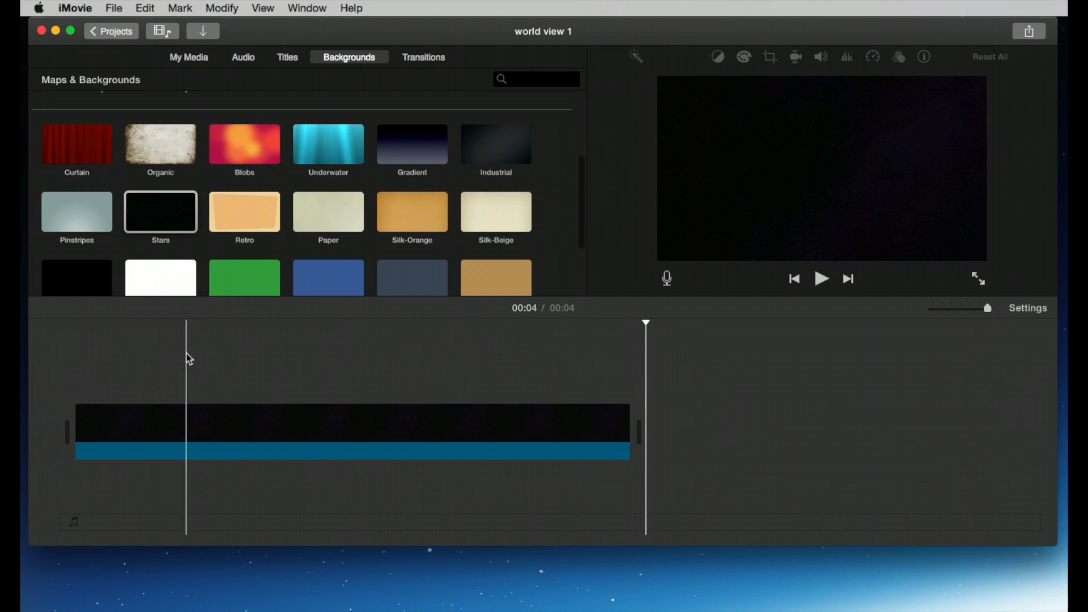
Step: Play the Stars clip and lengthen it to about 4.9 seconds
left_click(195, 395)
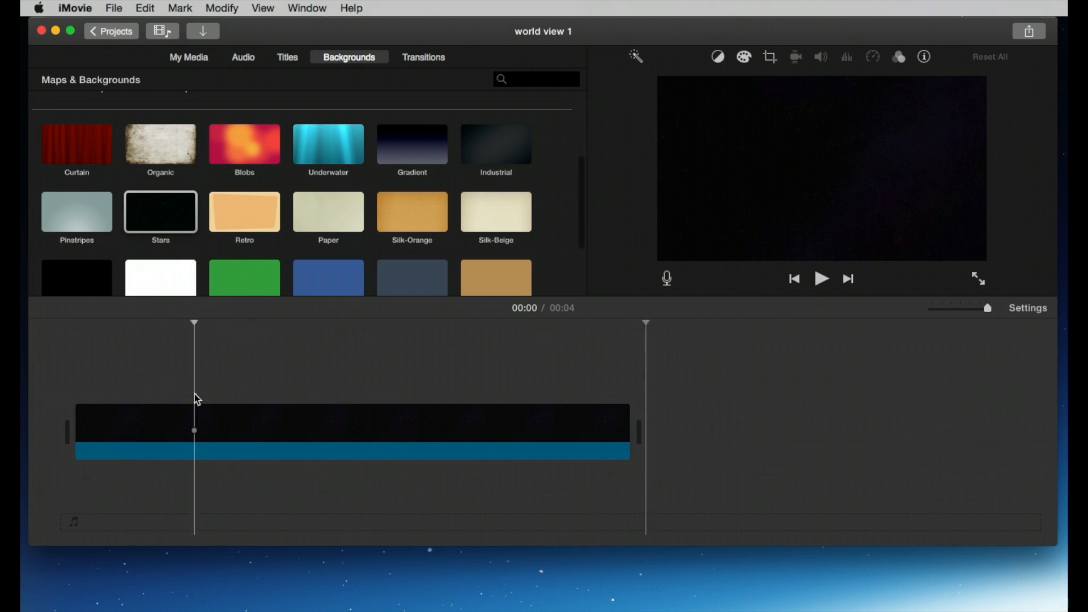
key("space")
key("space")
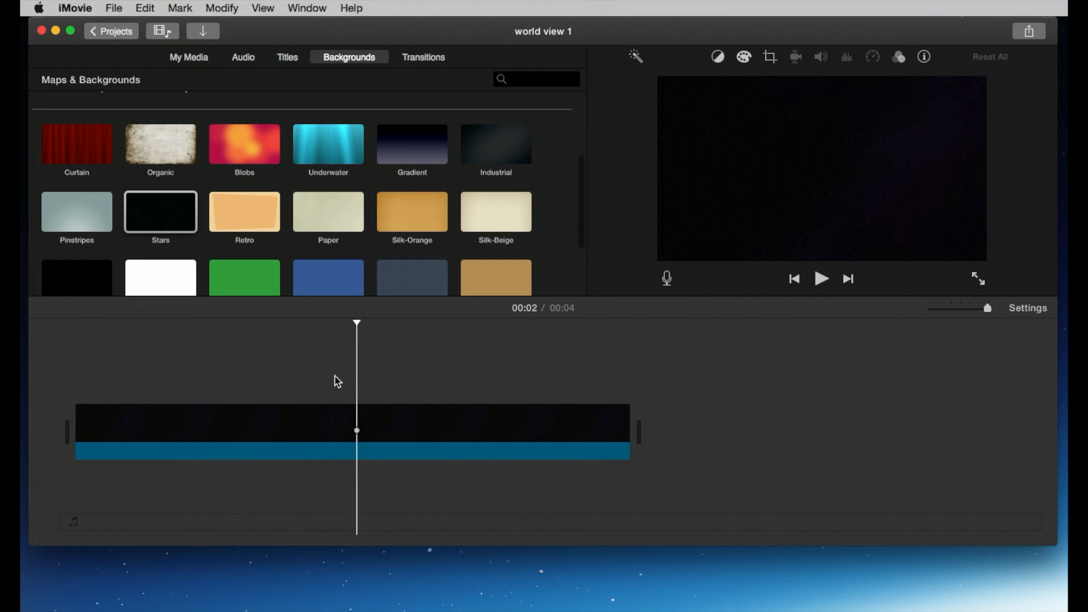
left_click_drag(629, 411, 763, 408)
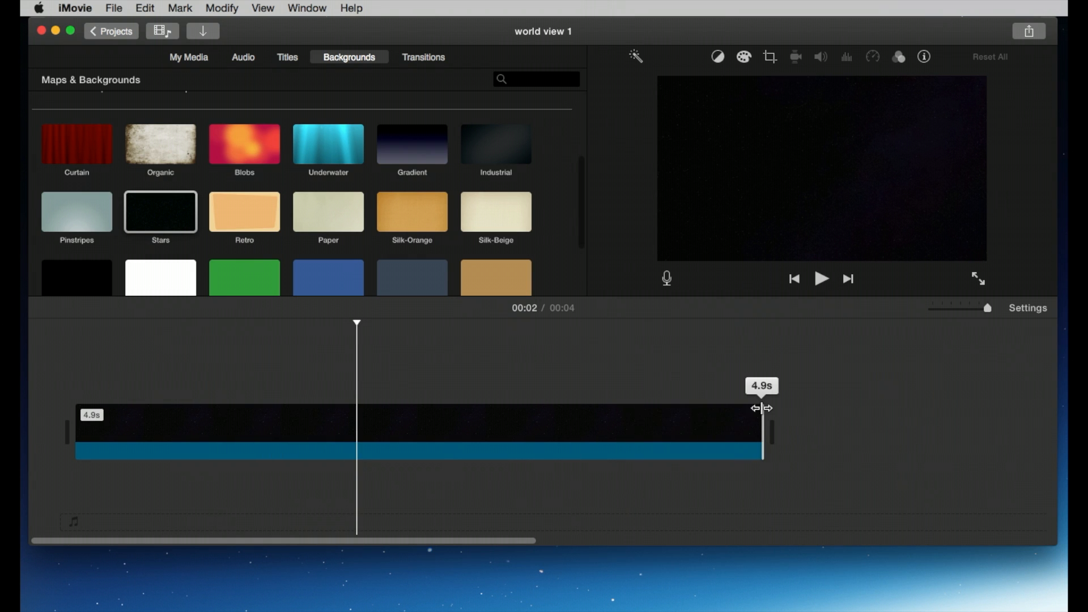
Step: Play the clip again and extend the Stars background to about 9 seconds
left_click(411, 401)
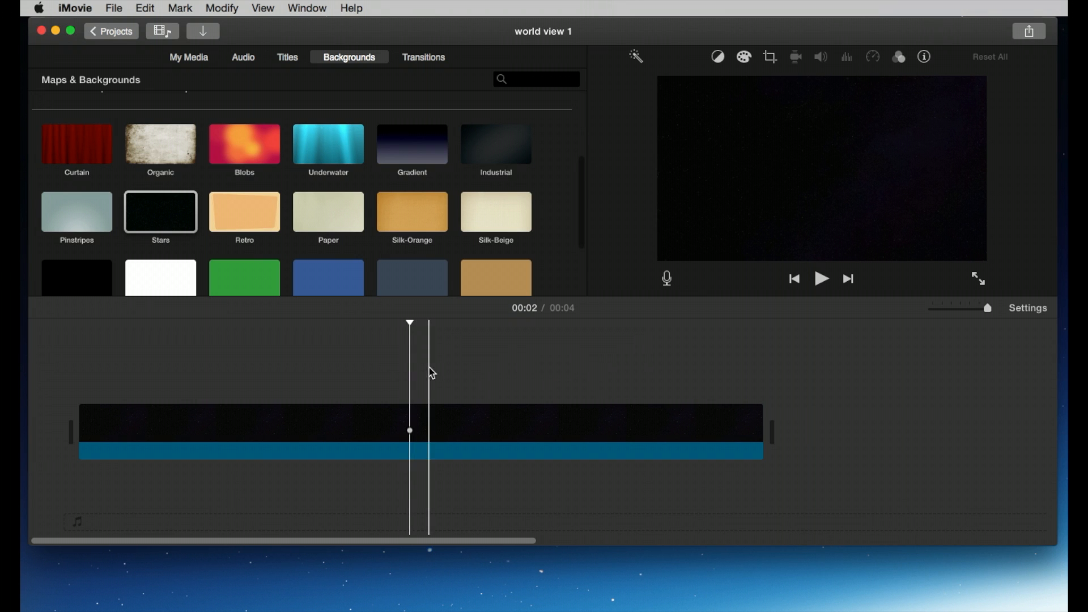
left_click(549, 369)
left_click(131, 377)
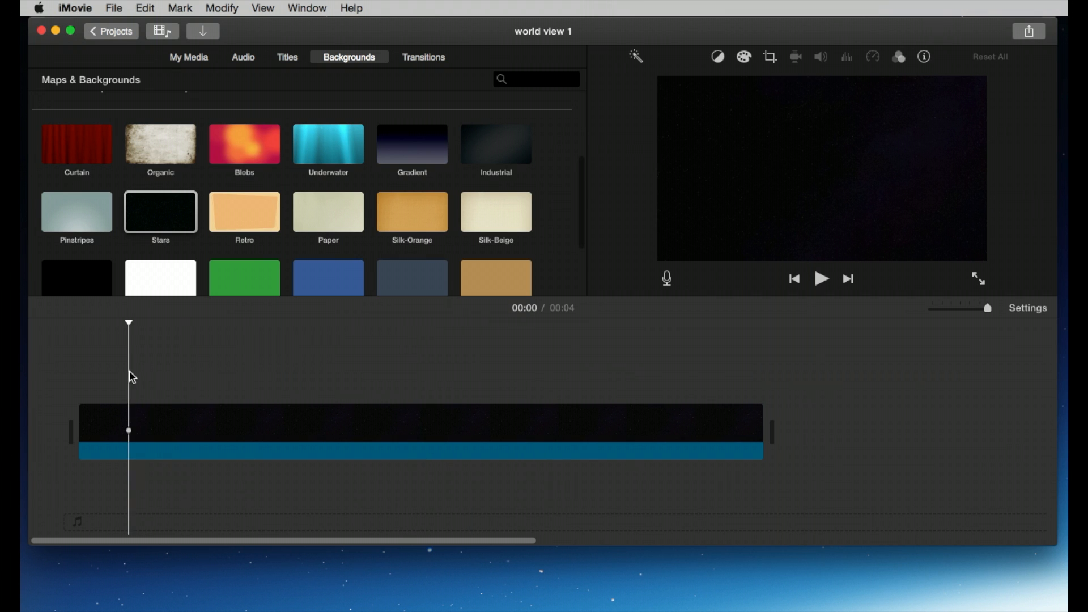
key("space")
key("space")
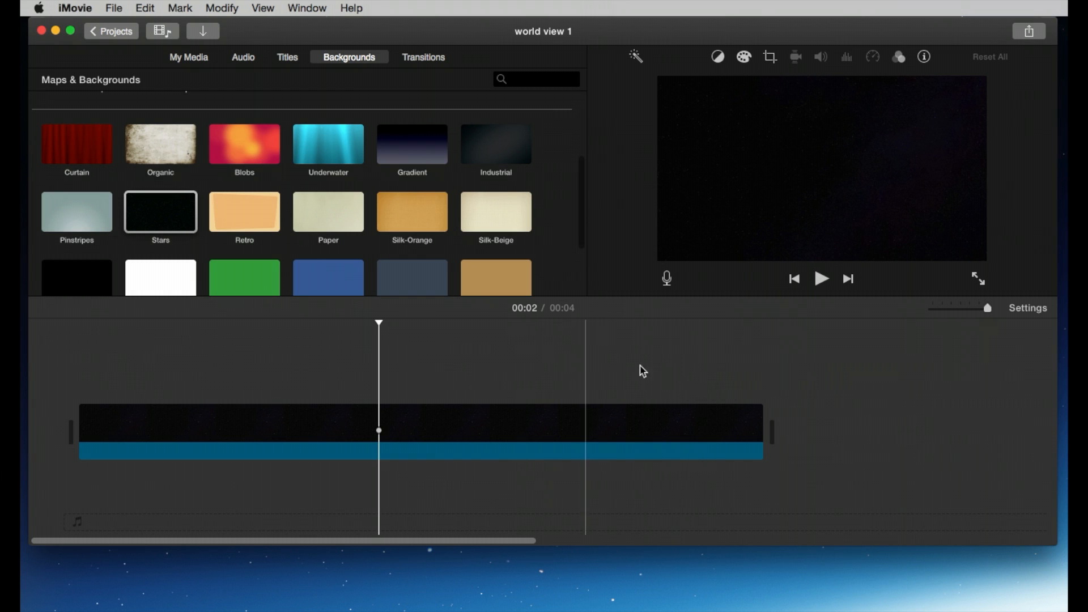
left_click_drag(761, 415, 862, 416)
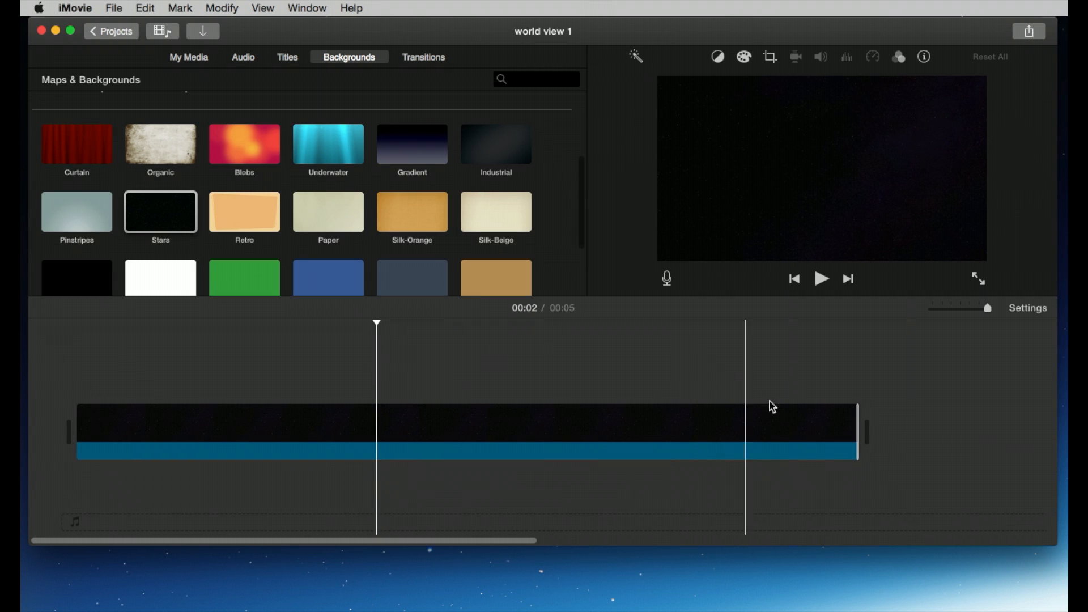
left_click_drag(853, 409, 976, 409)
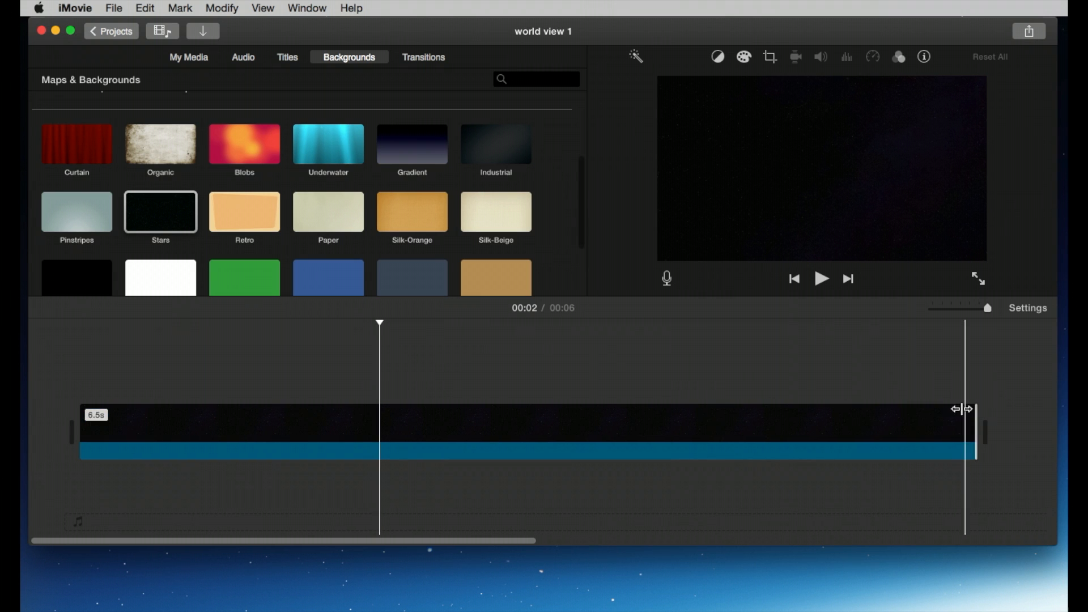
scroll(817, 391, "right", 5)
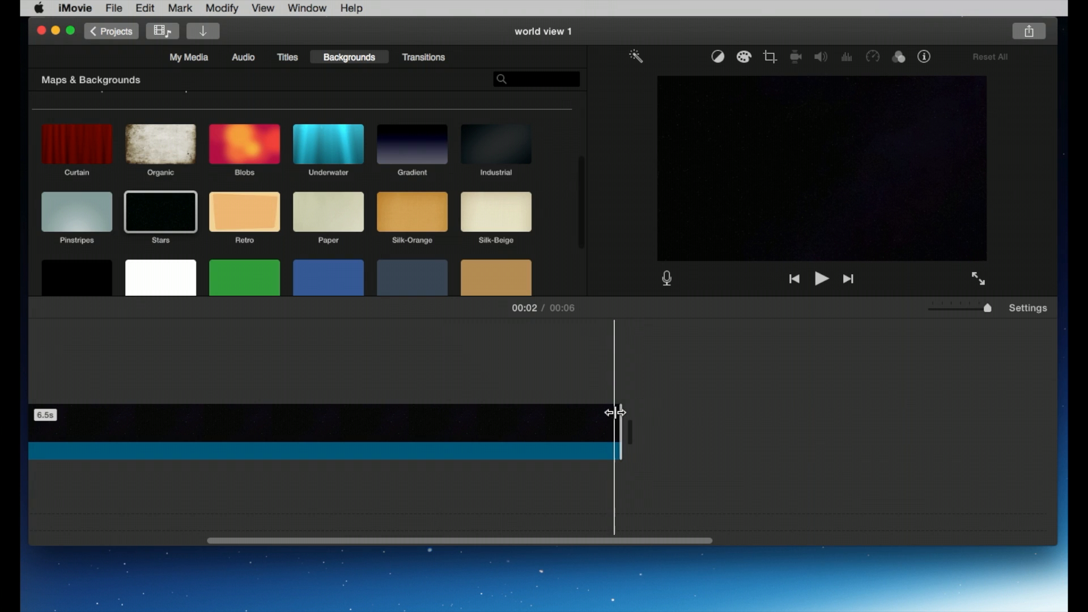
left_click_drag(617, 415, 981, 417)
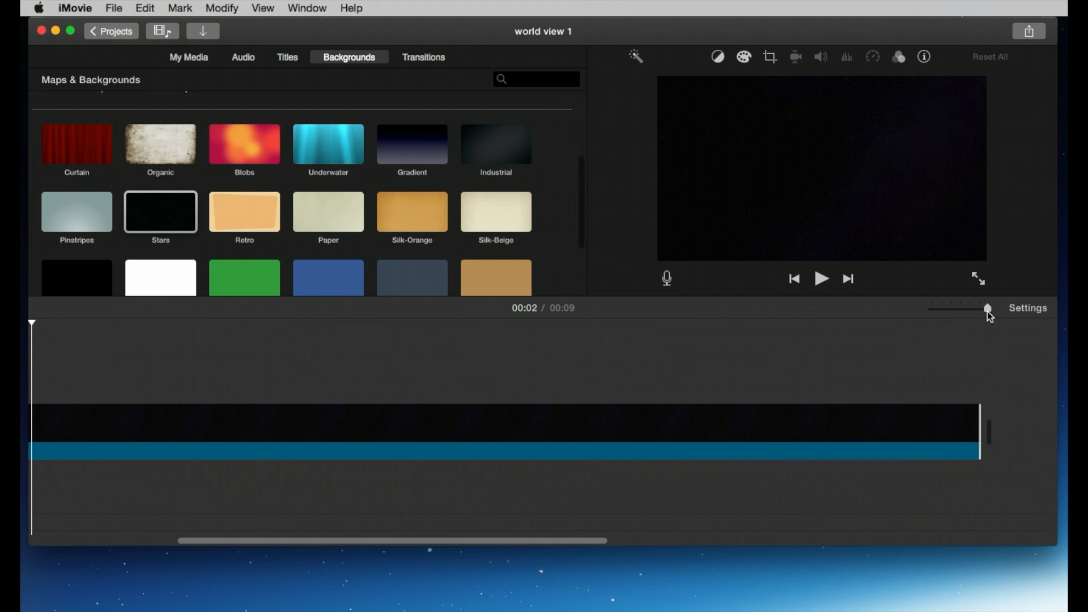
left_click_drag(987, 311, 981, 308)
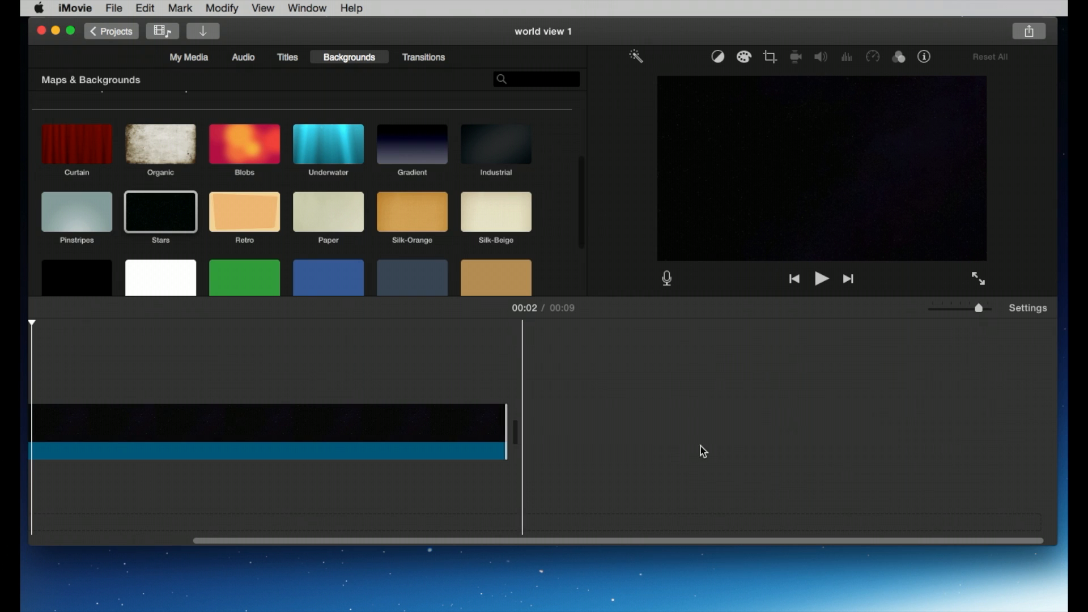
Step: Extend the Stars background clip to about 13.4 seconds
left_click_drag(507, 417, 814, 418)
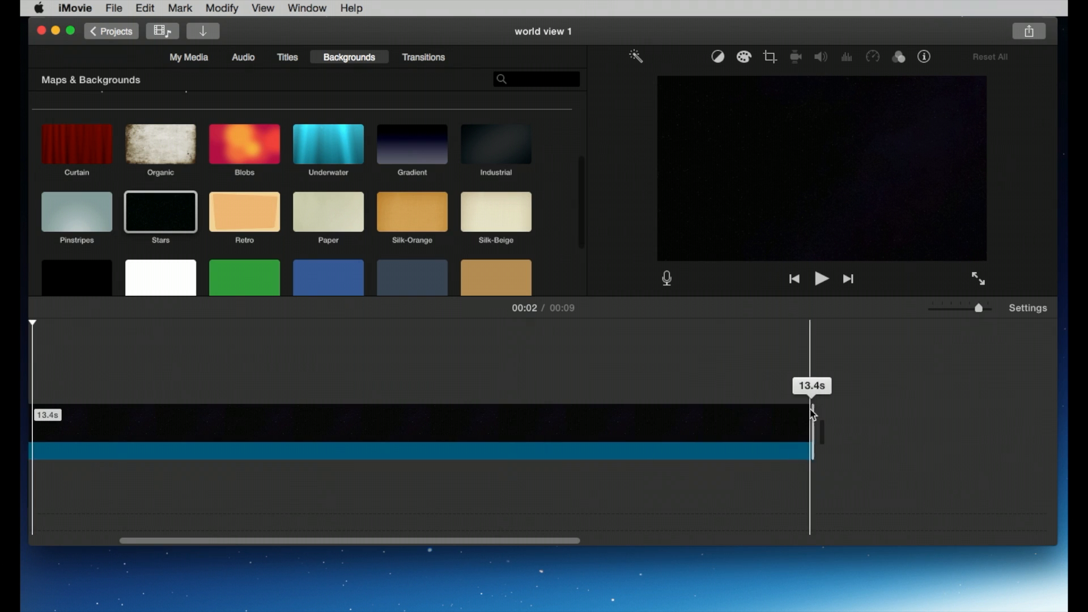
left_click(447, 400)
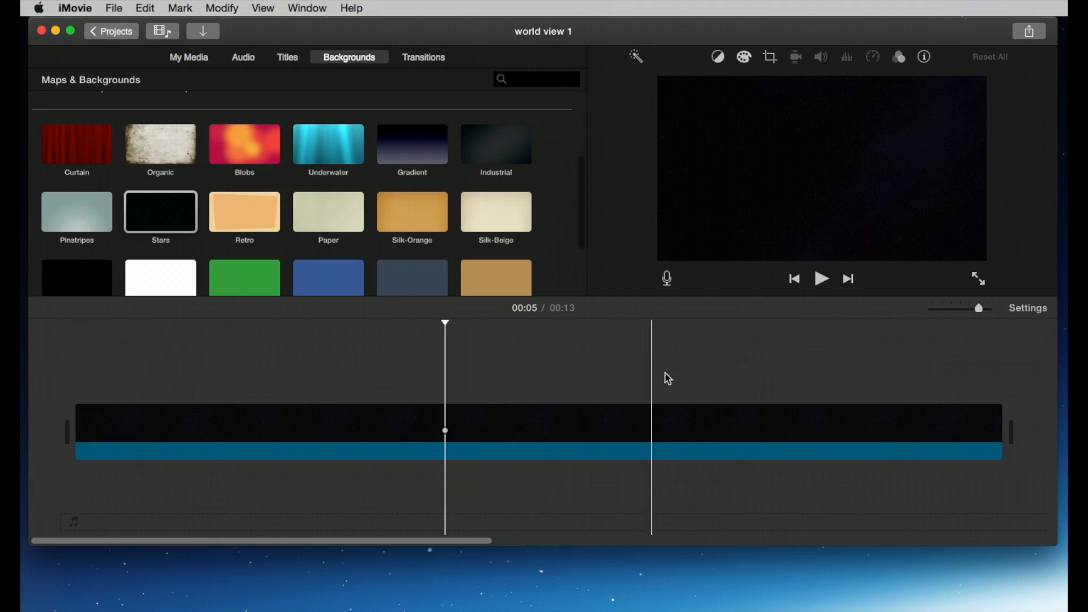
left_click(750, 429)
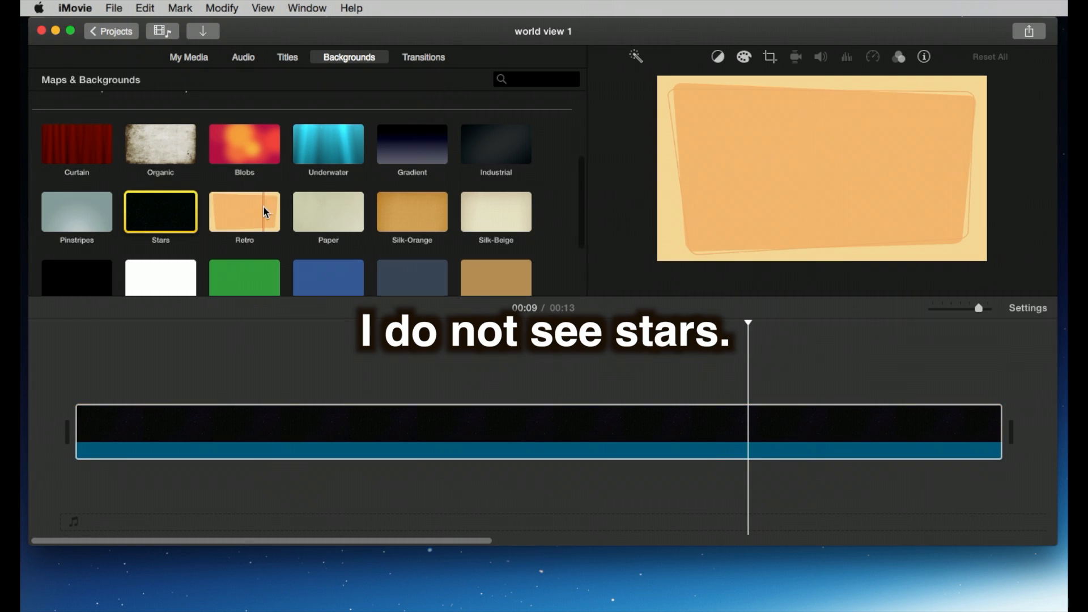
Step: Replace the Stars clip with the Retro background using Replace from Start, and play it back
left_click(232, 206)
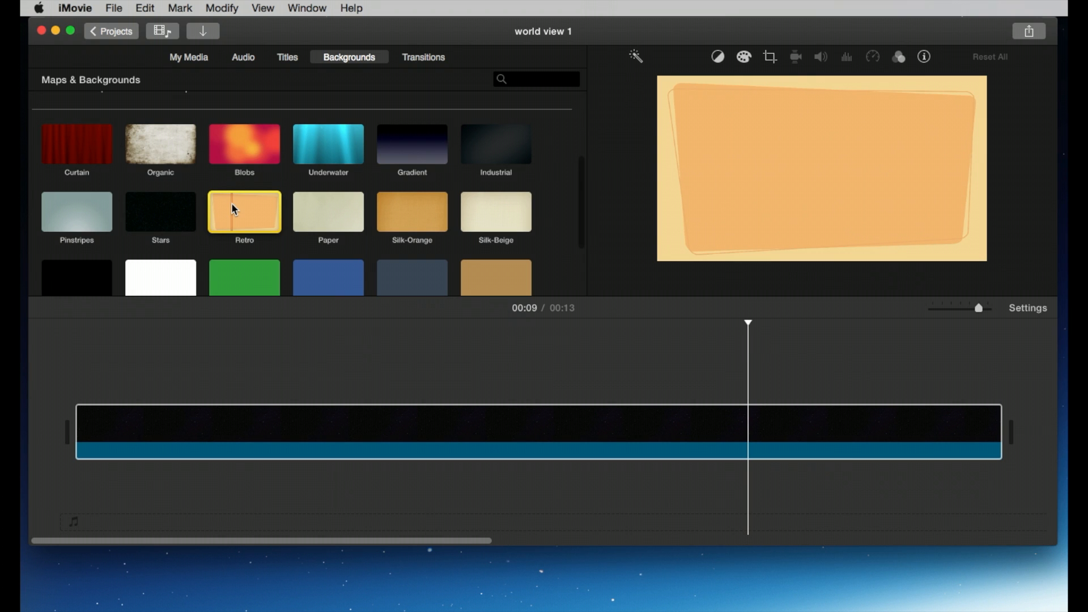
left_click_drag(233, 205, 173, 423)
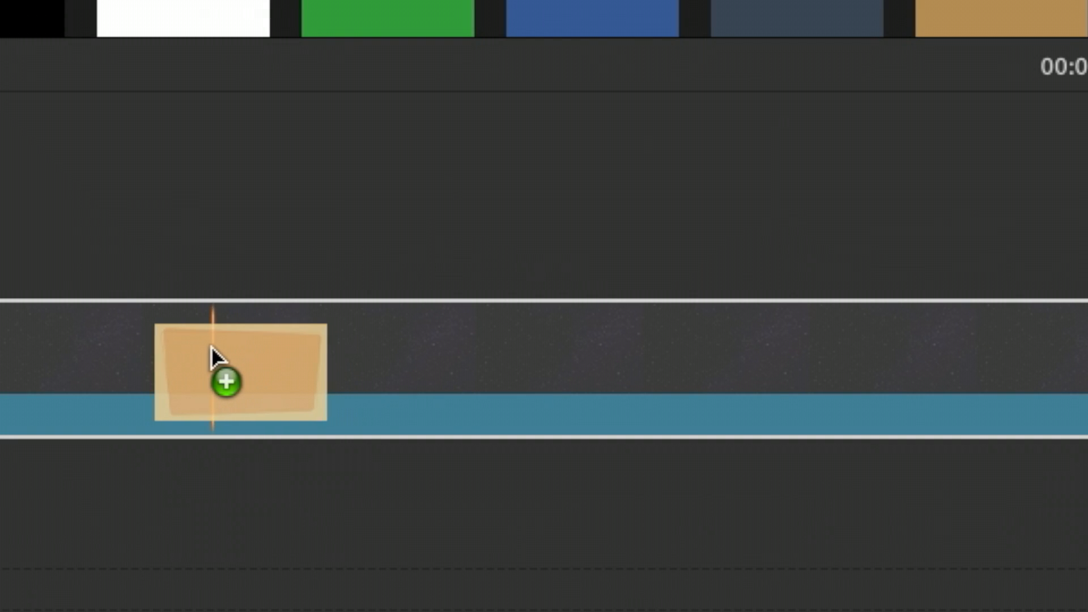
left_click_drag(212, 347, 210, 348)
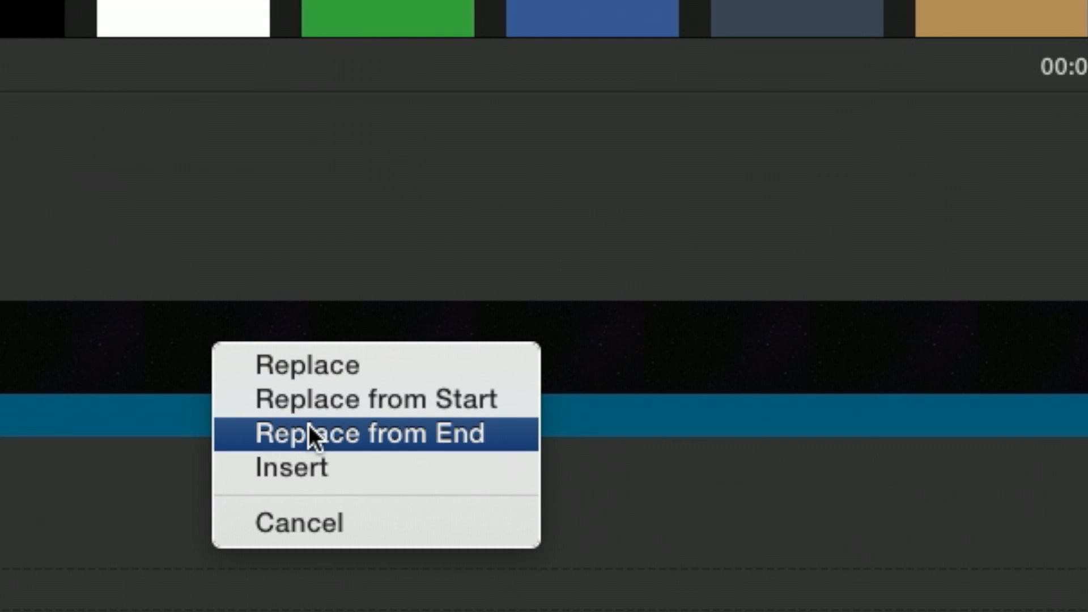
left_click(307, 403)
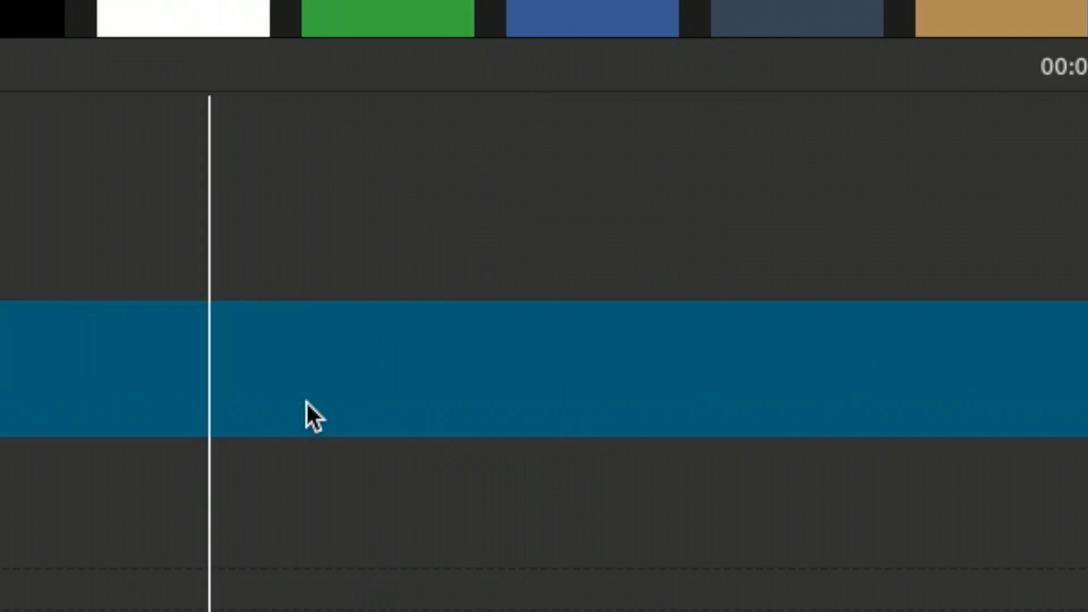
key("space")
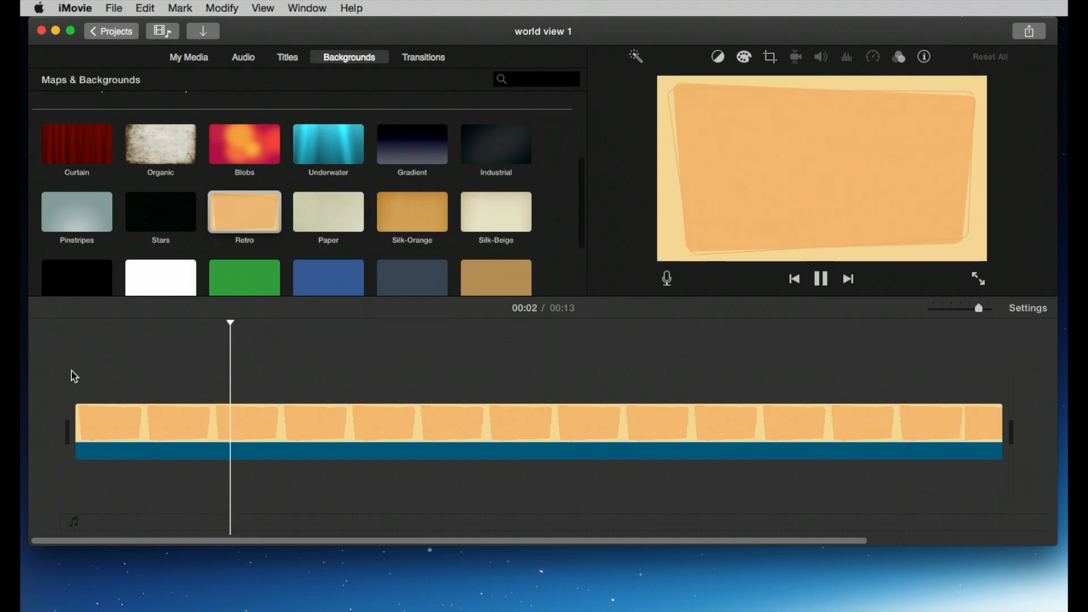
key("space")
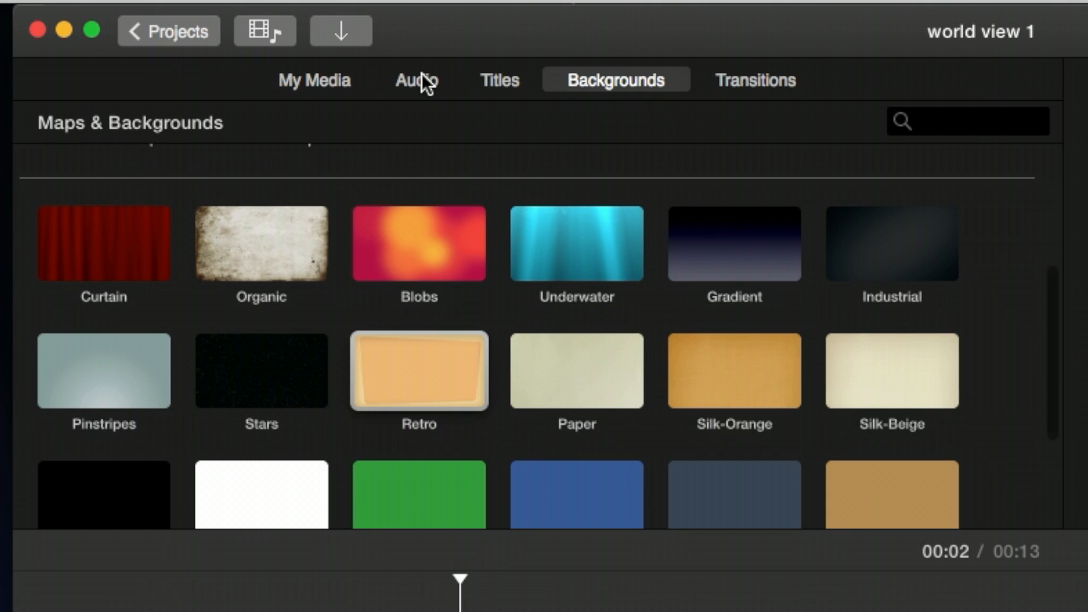
Step: Browse the Jingles sound effects folder and preview the 44th Street Long jingle
left_click(249, 60)
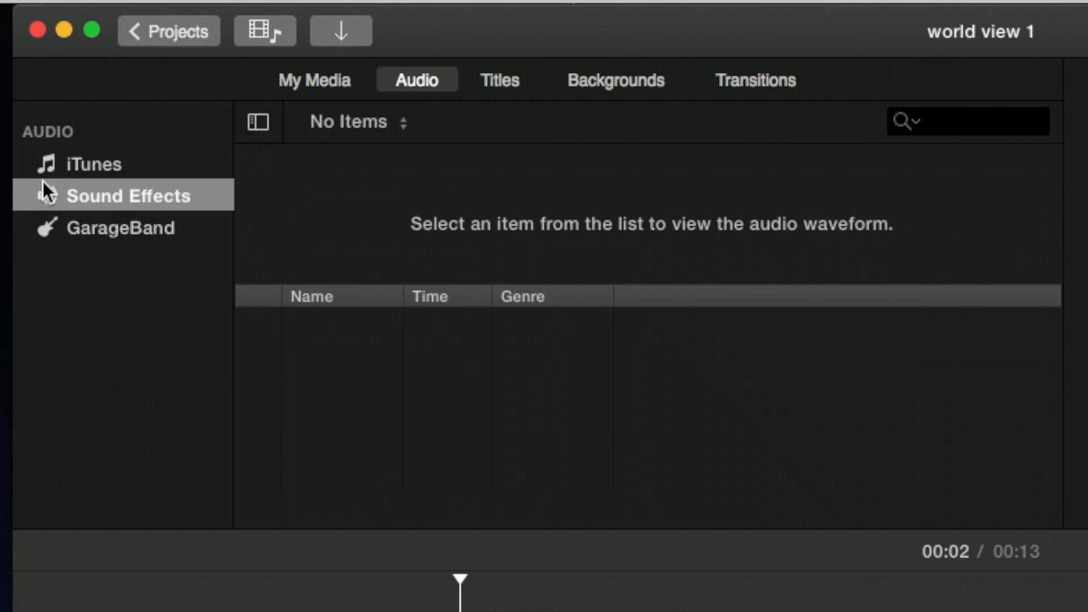
left_click(429, 327)
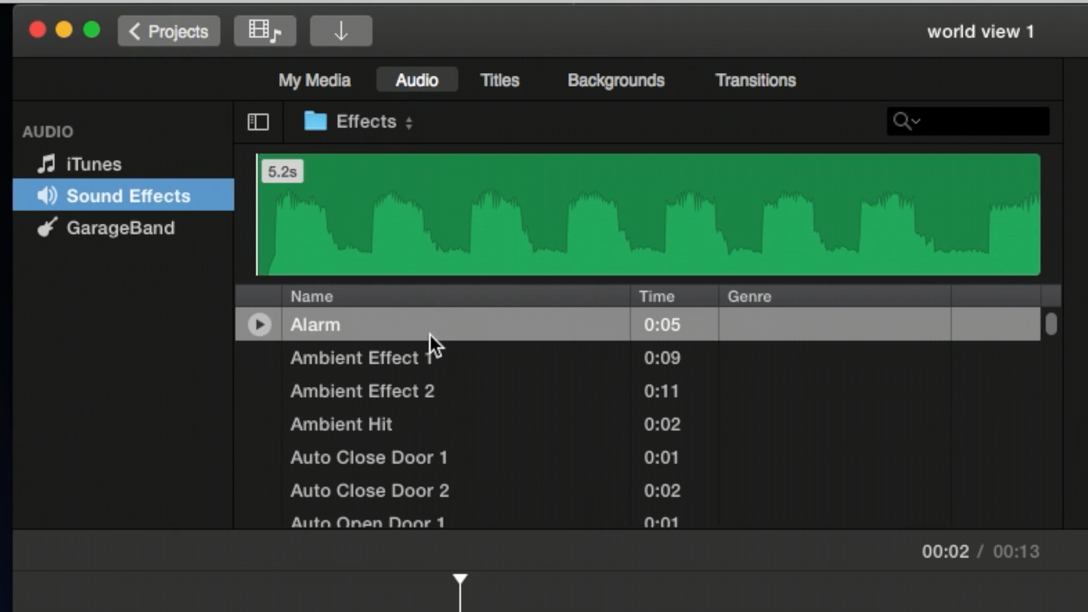
scroll(474, 416, "down", 5)
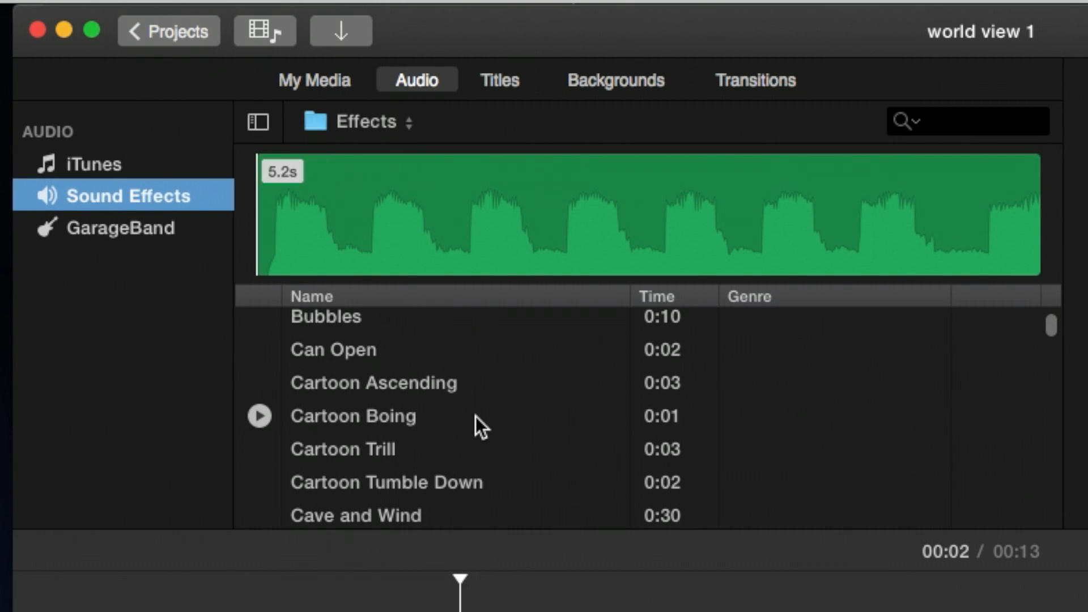
left_click(407, 121)
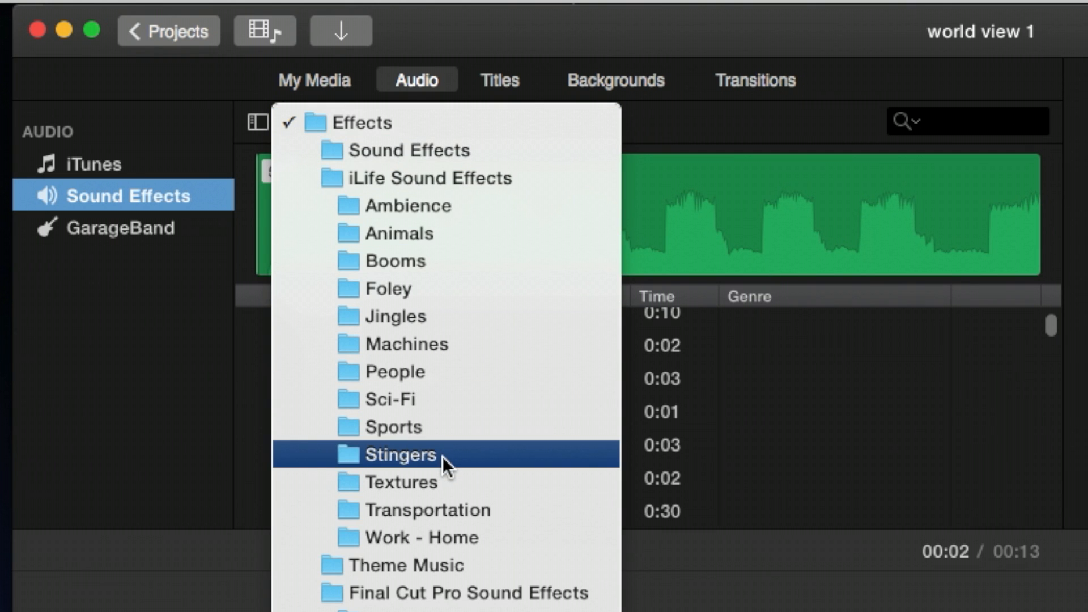
left_click(442, 313)
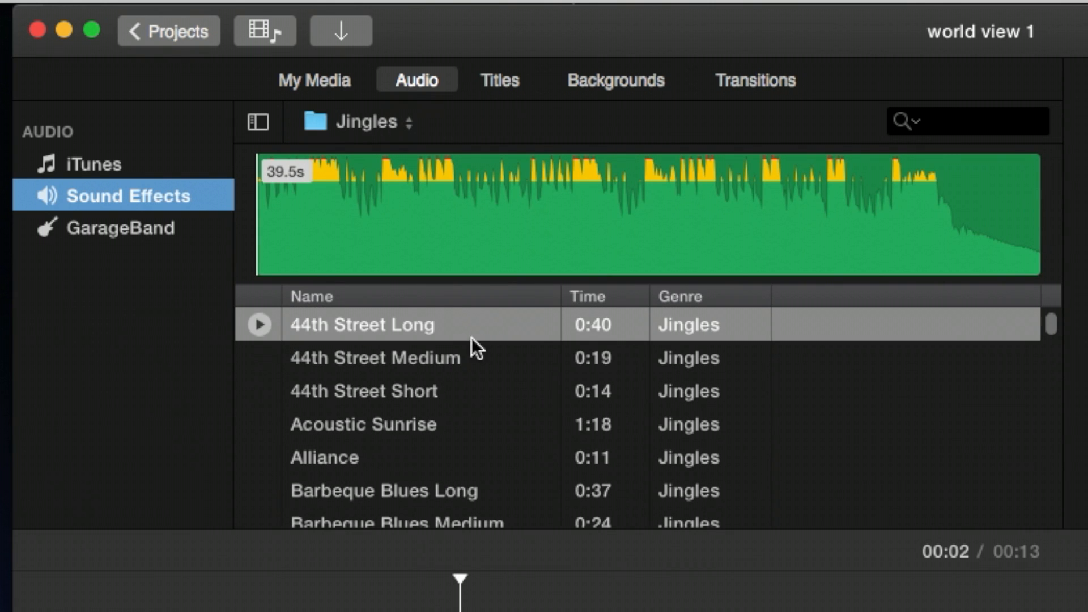
left_click(259, 321)
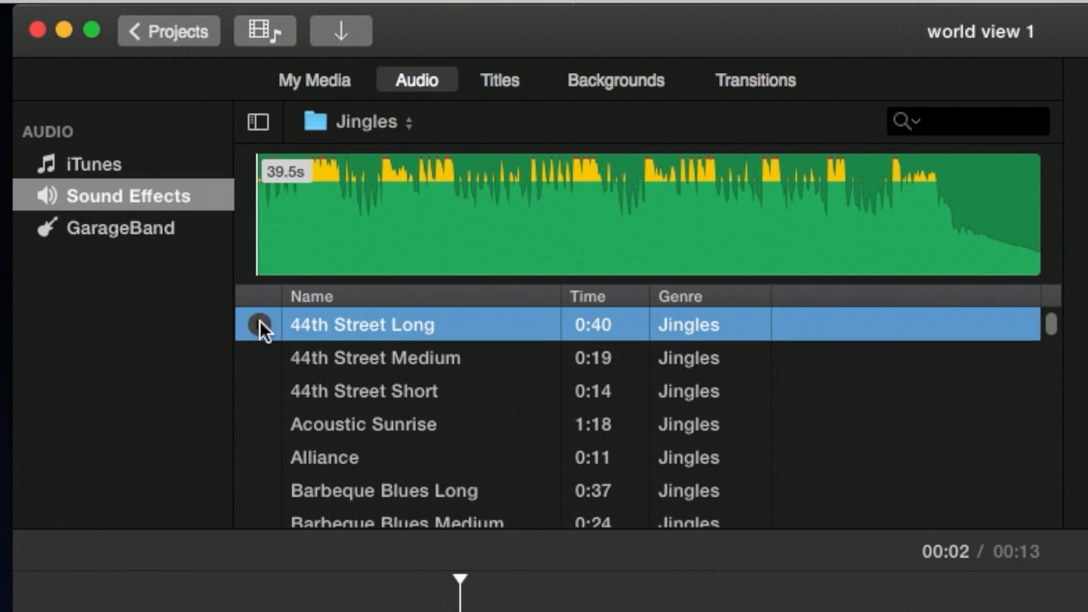
scroll(488, 372, "down", 3)
scroll(488, 372, "down", 10)
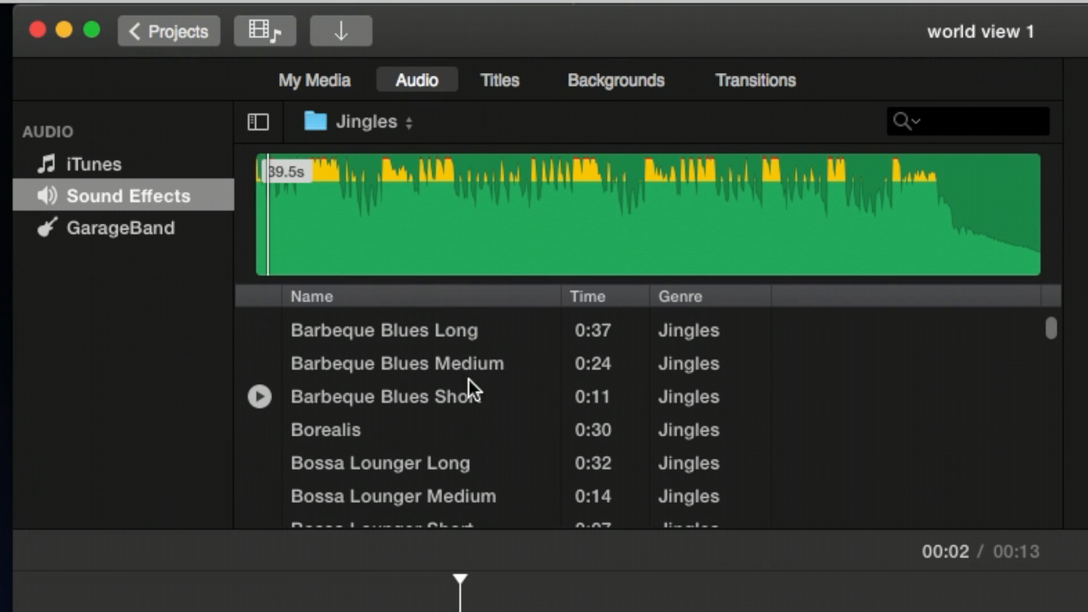
scroll(466, 397, "up", 5)
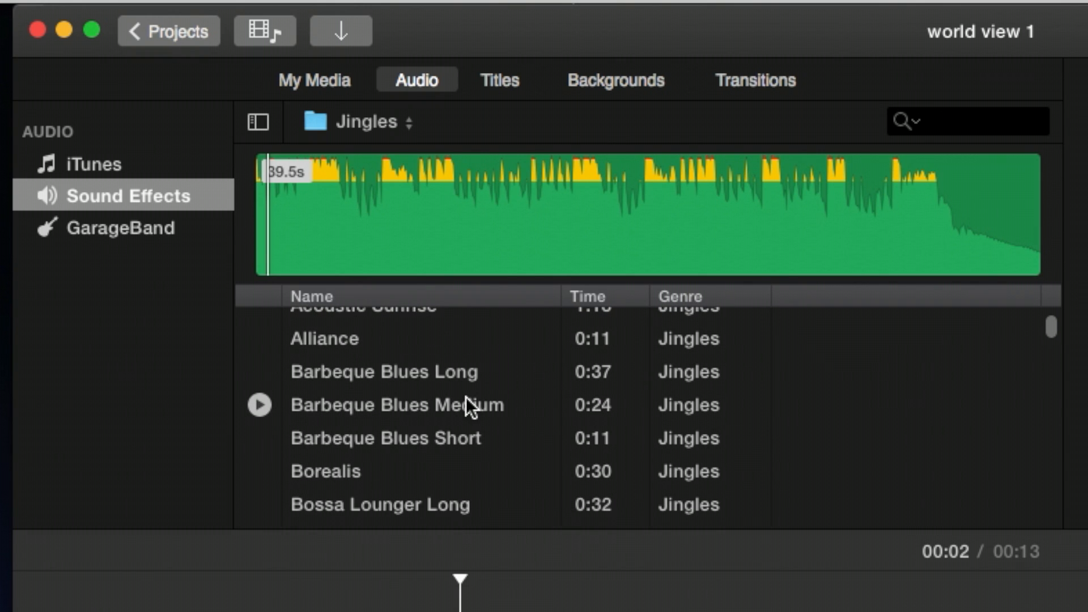
Step: Select a range of the Borealis jingle and add it to the timeline beneath the background
left_click(261, 470)
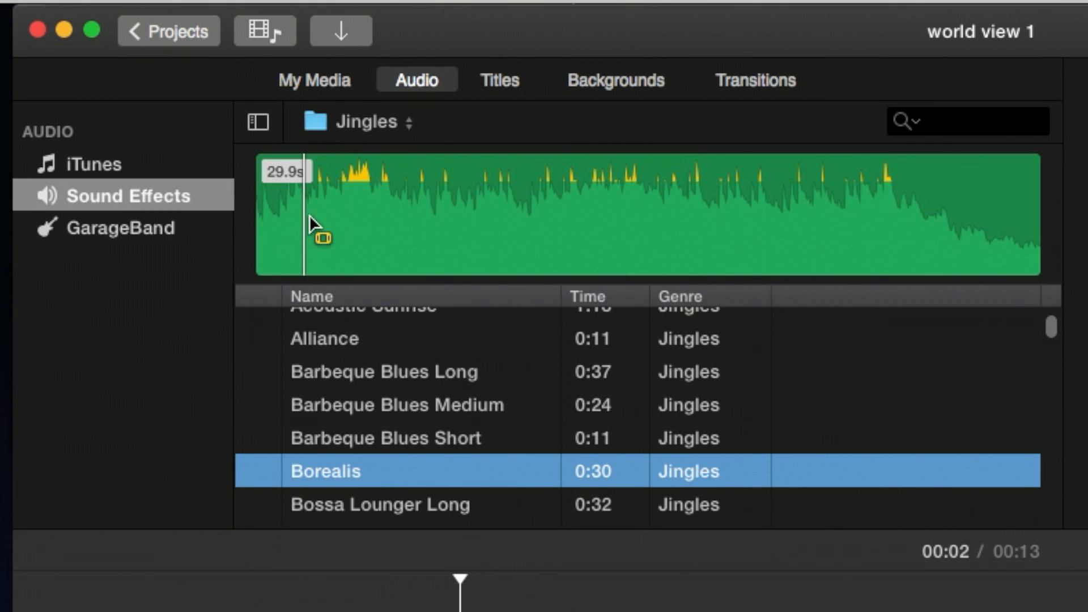
left_click_drag(300, 224, 888, 227)
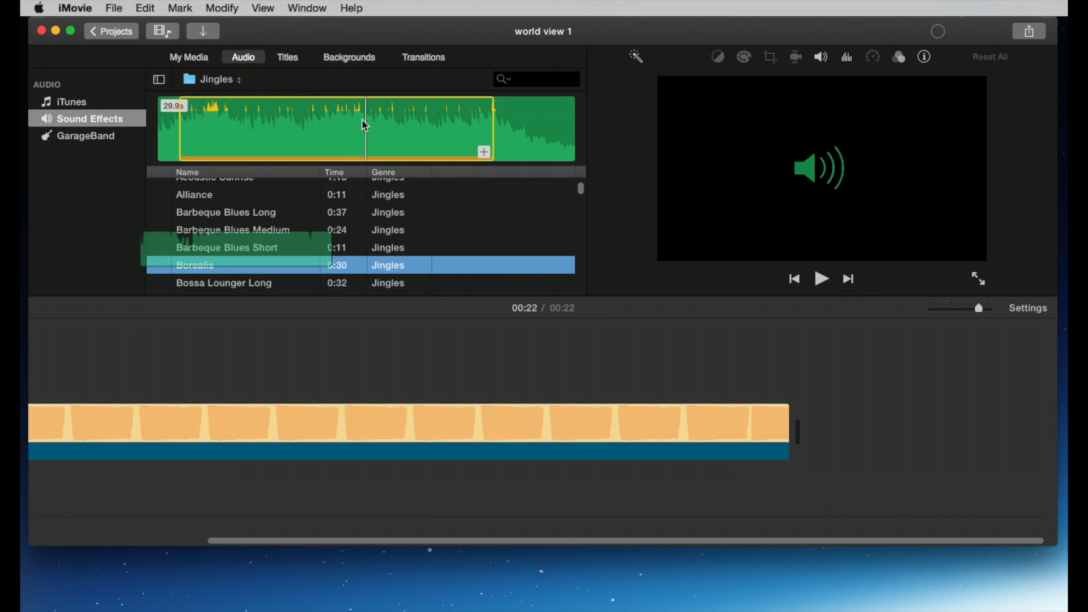
left_click_drag(640, 197, 248, 512)
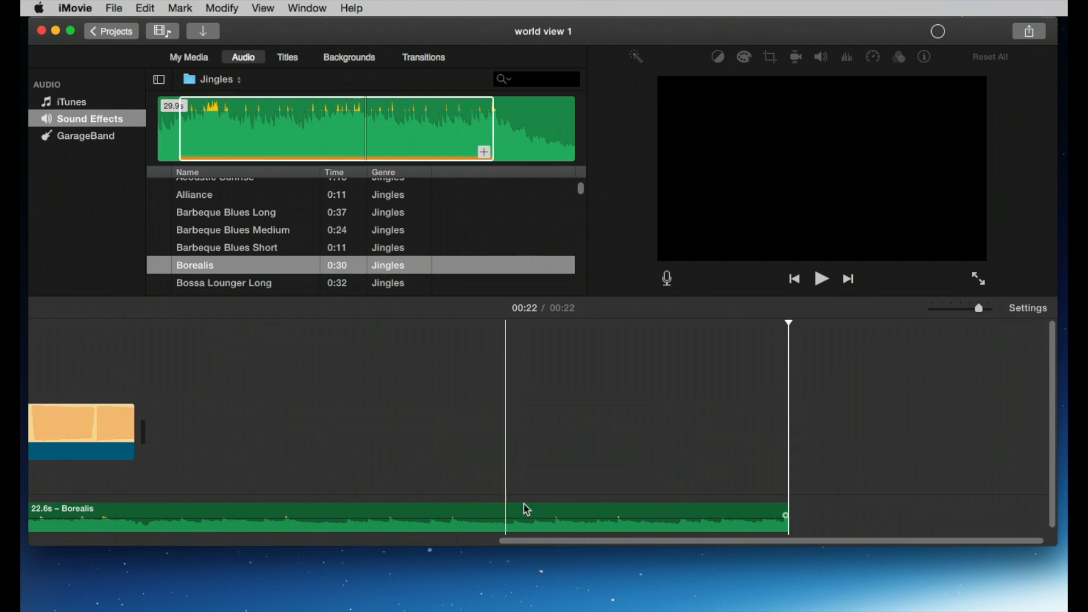
Step: Trim the Borealis audio clip to end with the Retro background, about 13.4 seconds, and play it
left_click_drag(785, 515, 178, 490)
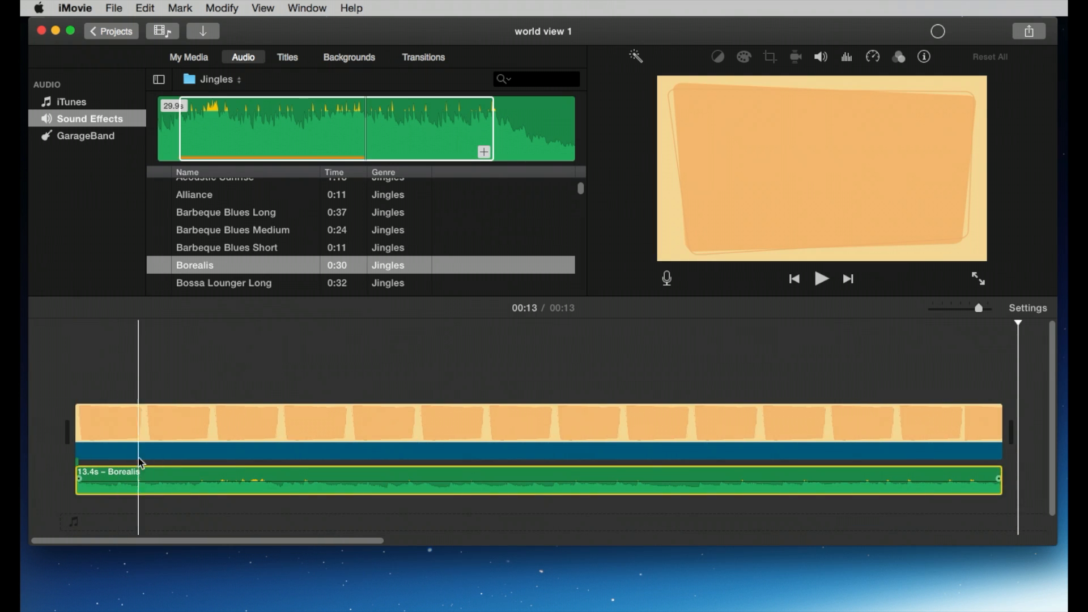
left_click(111, 376)
key("space")
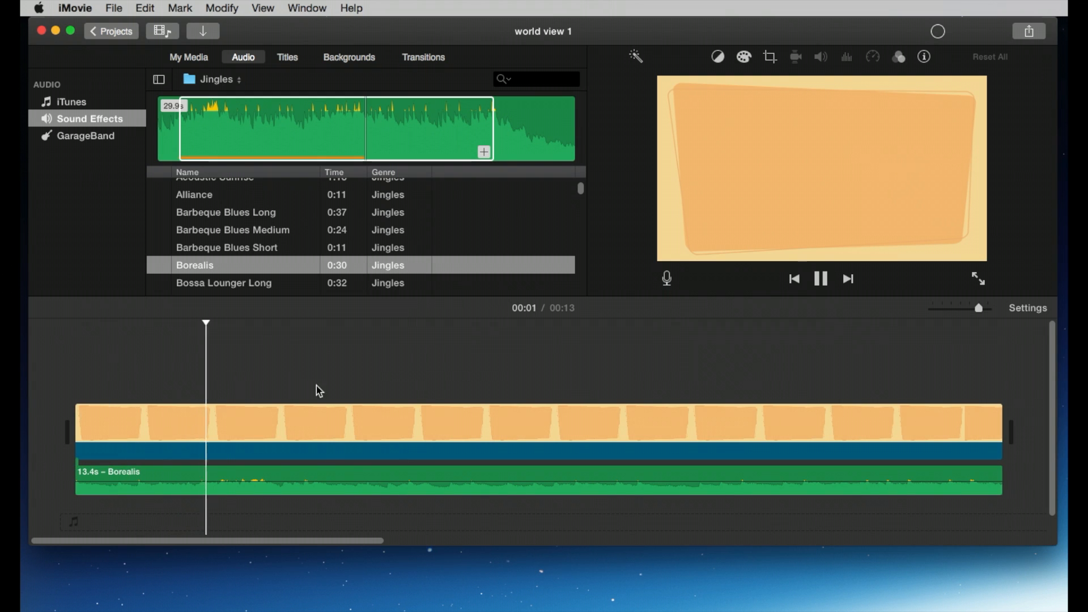
key("space")
Step: Lower the Borealis clip's volume slightly and play the project from the start
left_click_drag(356, 482, 356, 489)
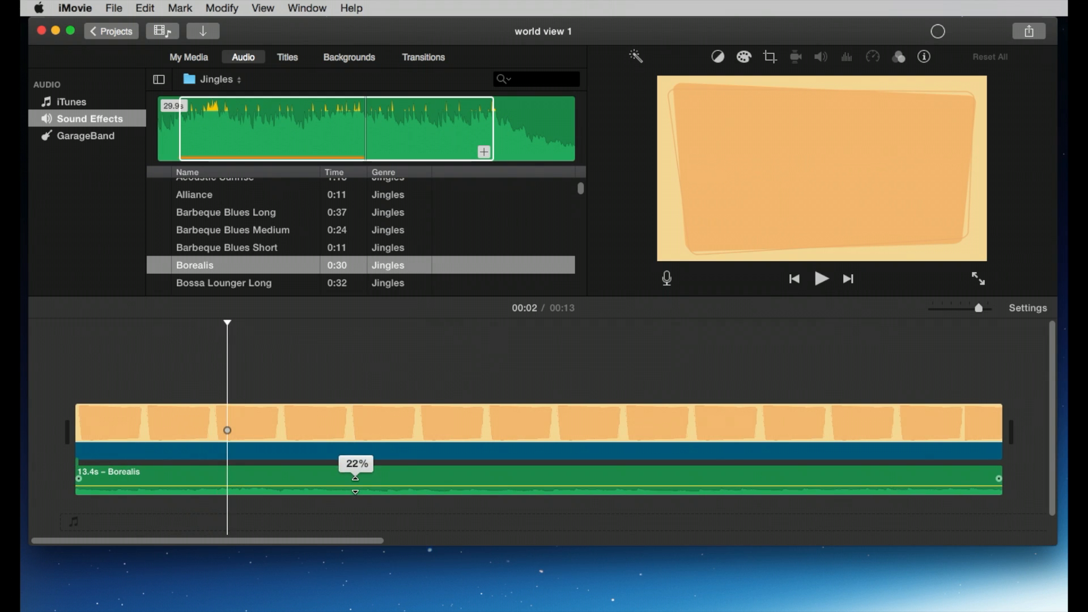
left_click(83, 391)
key("space")
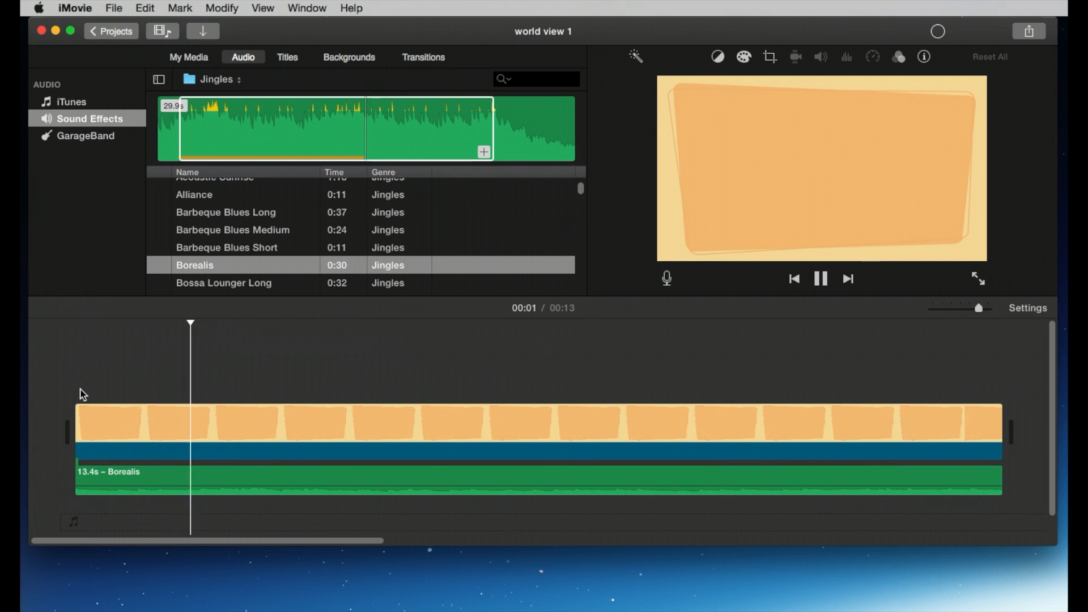
key("space")
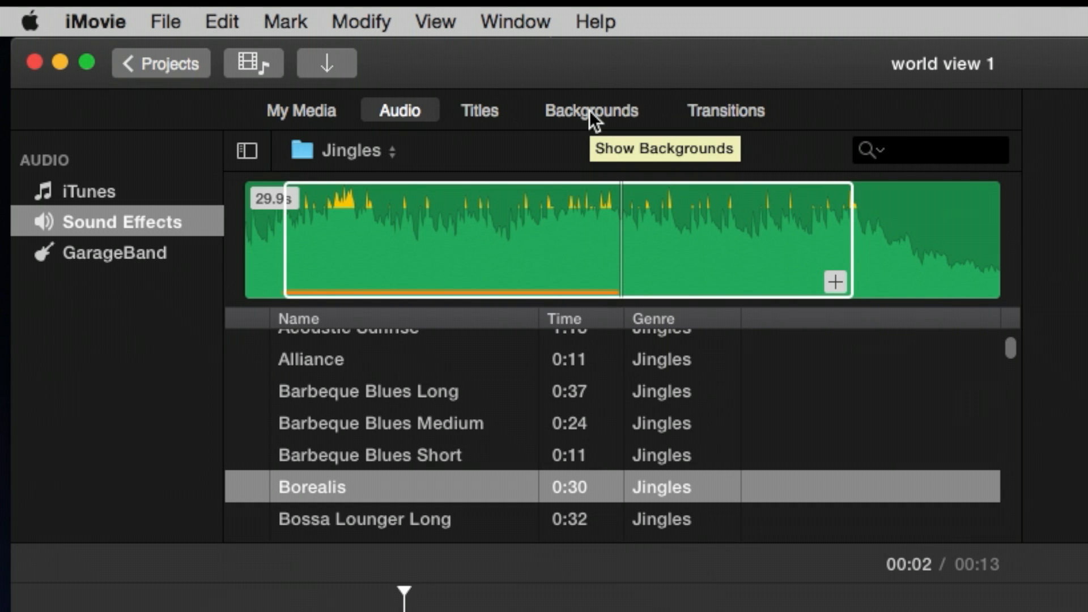
Step: Add the Pixie Dust title above the Retro background near the start of the project
left_click(484, 109)
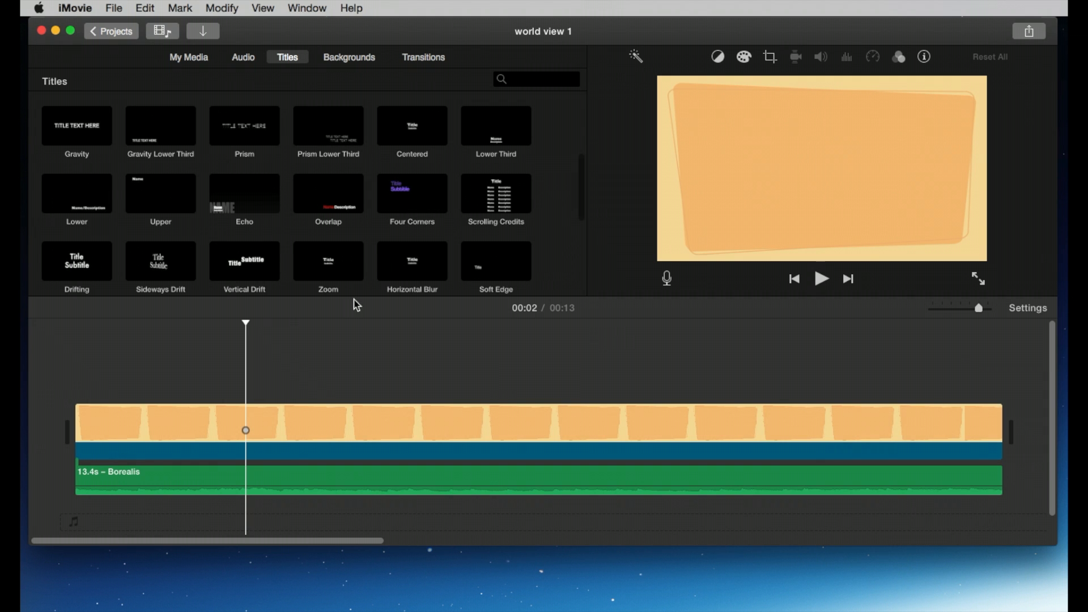
left_click_drag(246, 325, 205, 324)
key("space")
key("space")
scroll(275, 226, "down", 5)
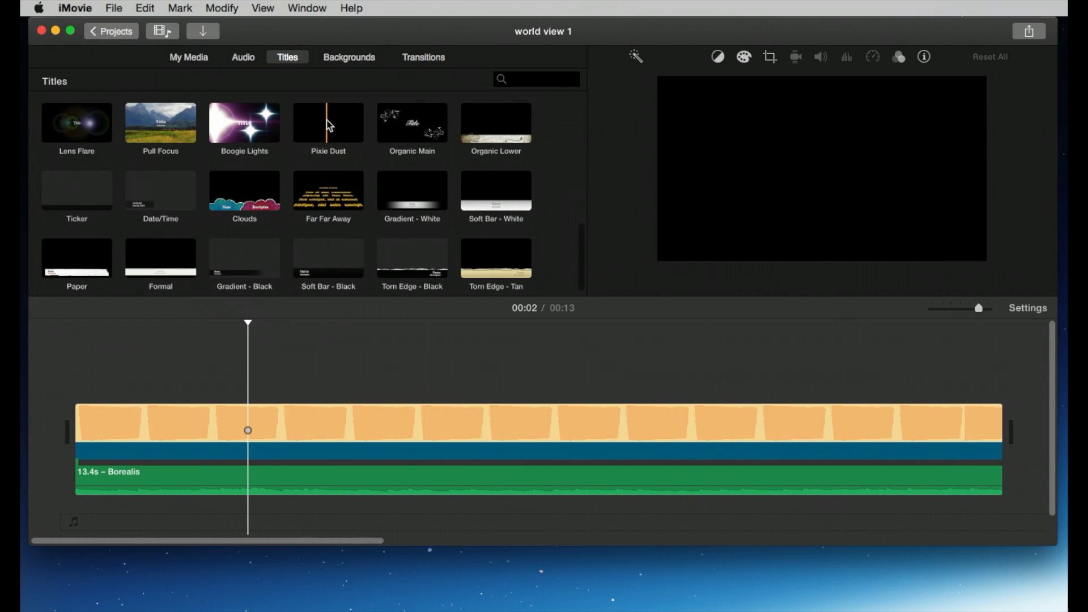
left_click_drag(328, 123, 178, 362)
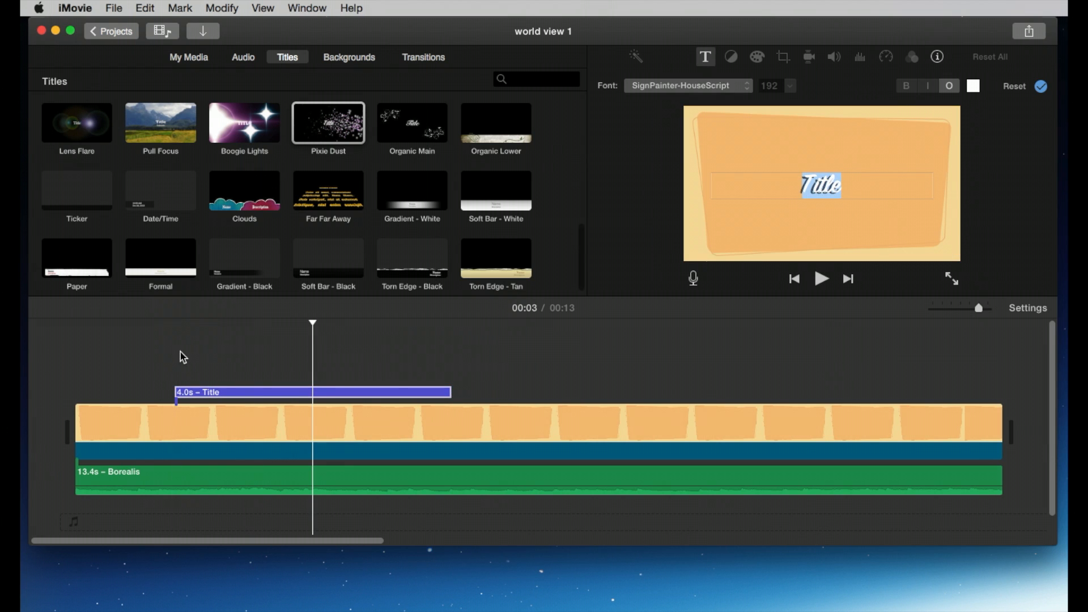
Step: Enter the title text "This is my own movie"
left_click(847, 185)
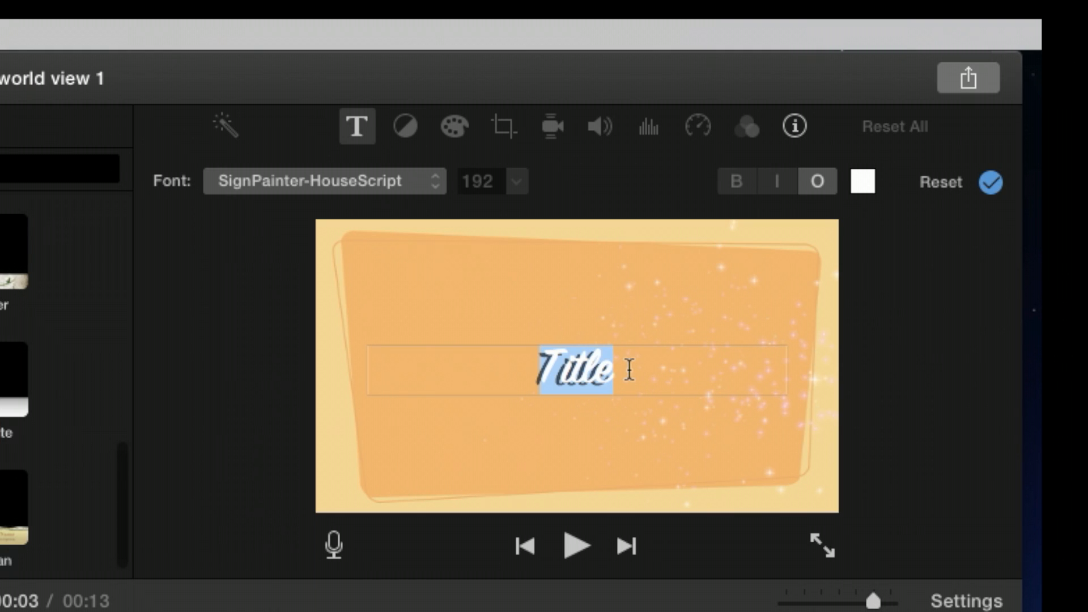
type("This is ")
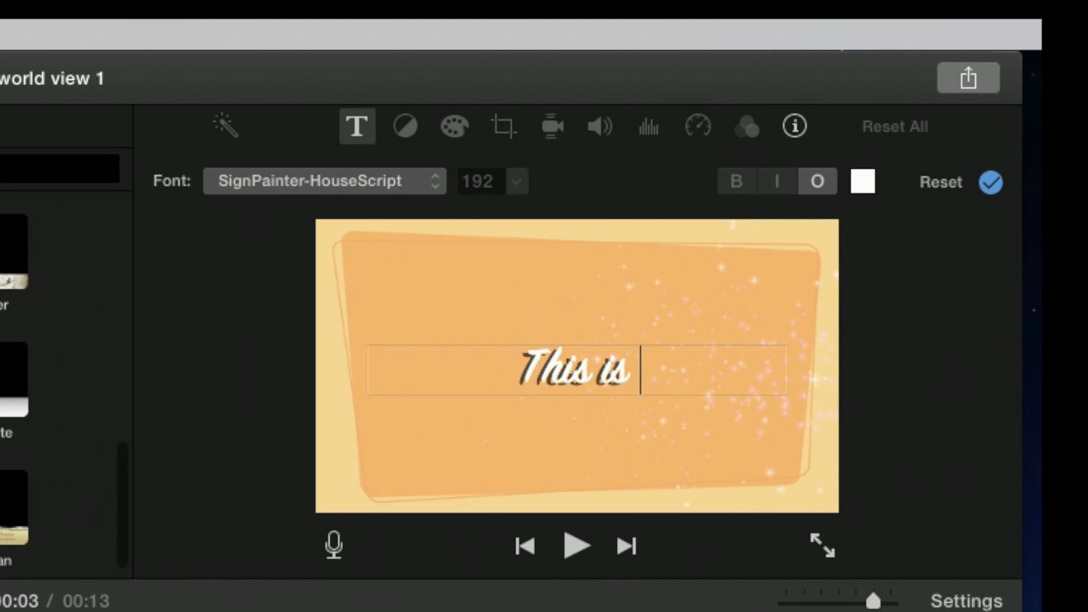
type("my ow")
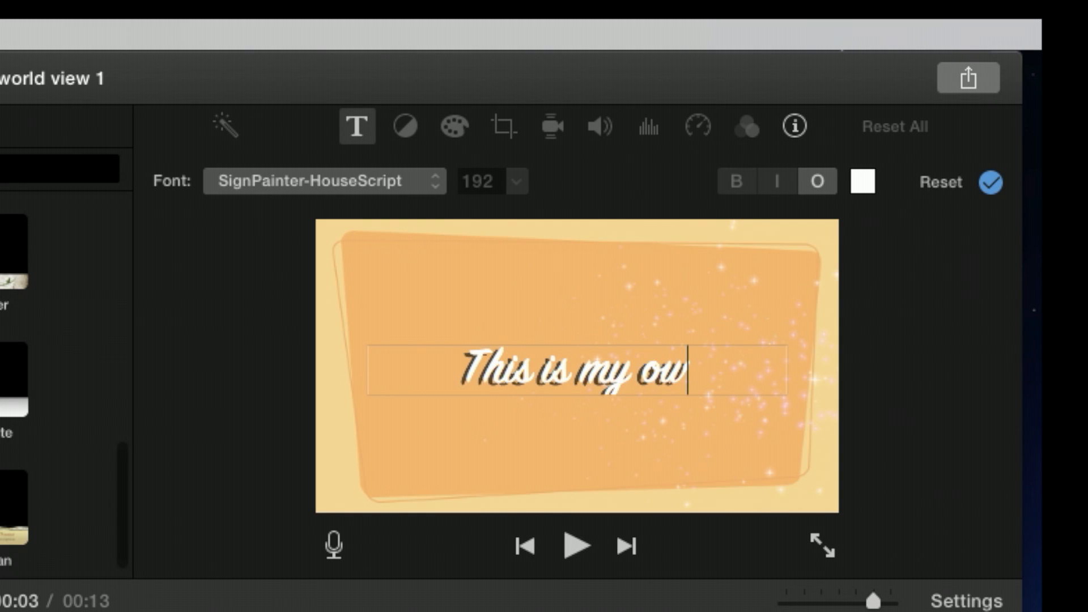
type("n movie")
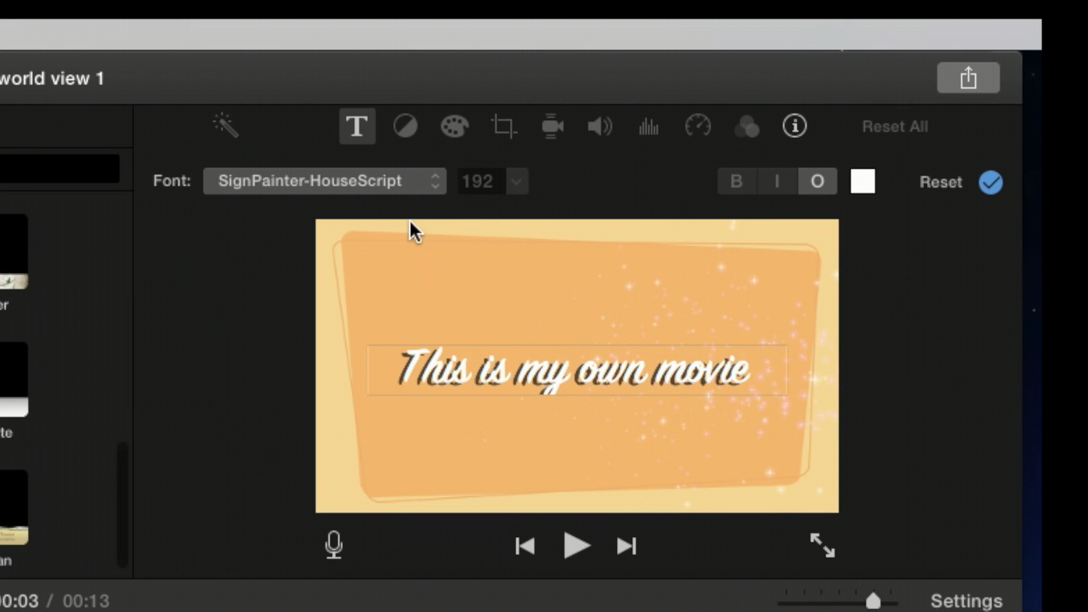
Step: Set the title font to American Typewriter Bold and try toggling the bold and outline styles
left_click(436, 185)
left_click(425, 272)
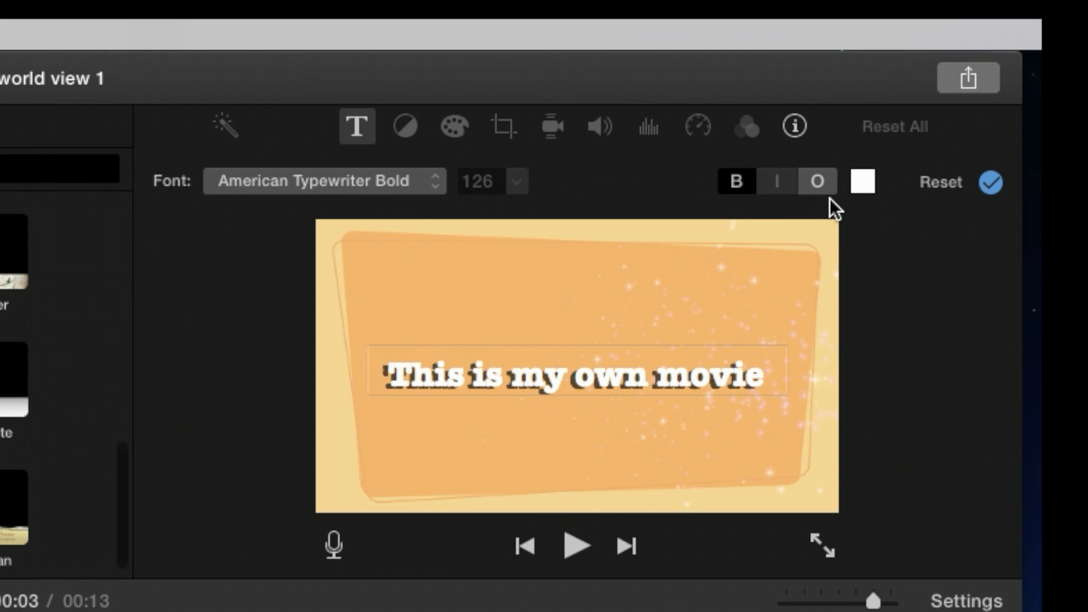
left_click(740, 180)
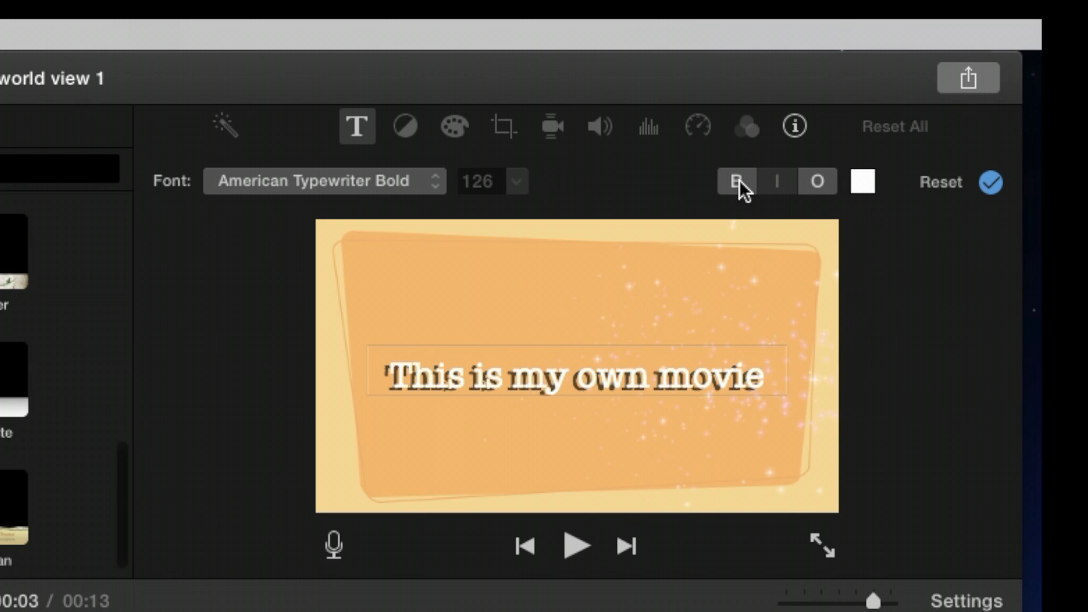
left_click(739, 180)
left_click(768, 377)
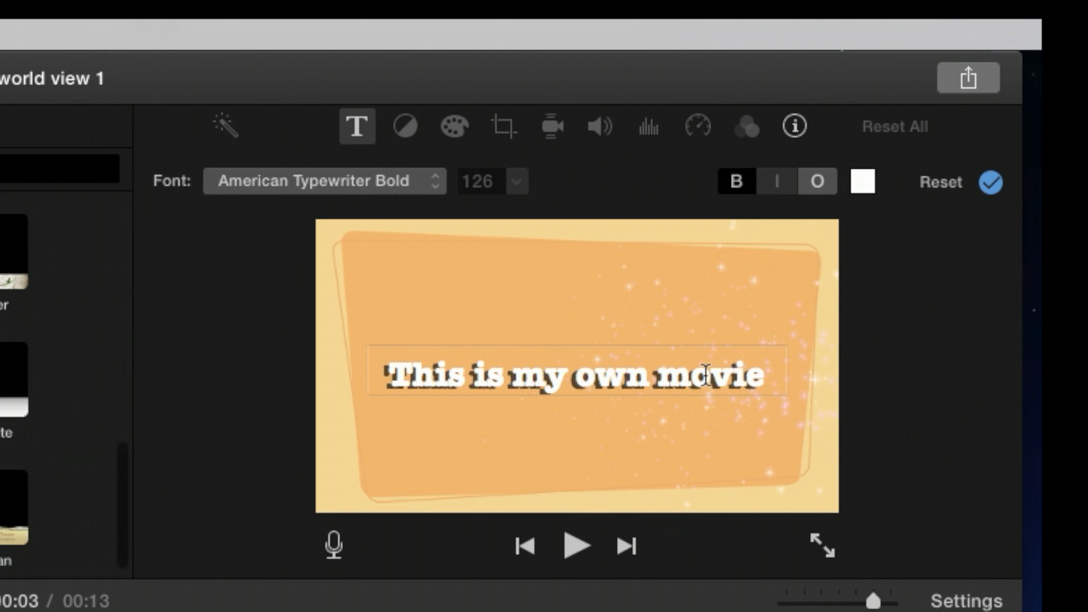
left_click(819, 182)
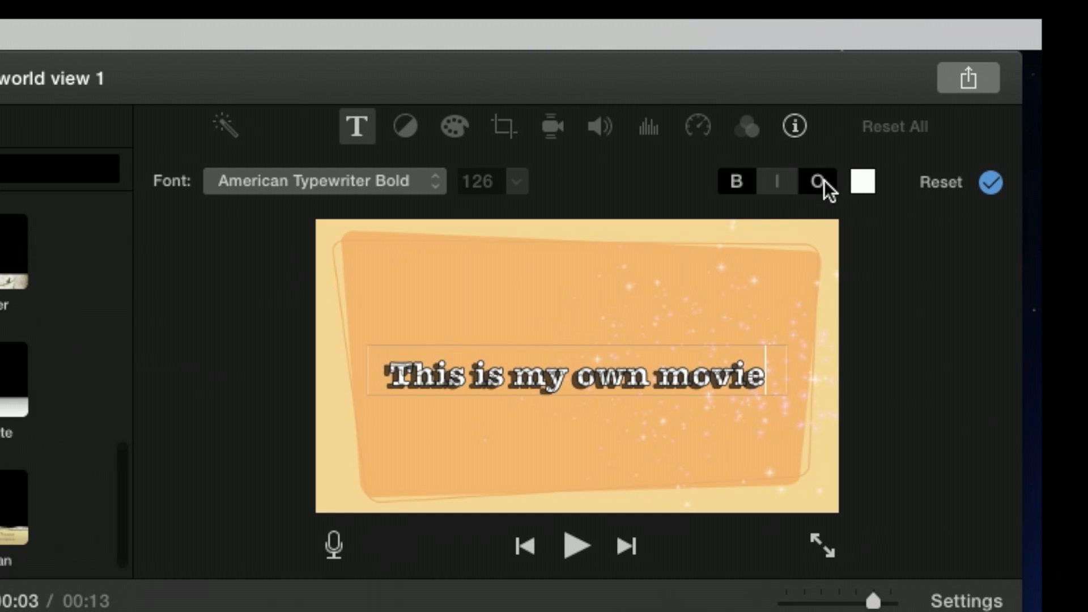
left_click(819, 182)
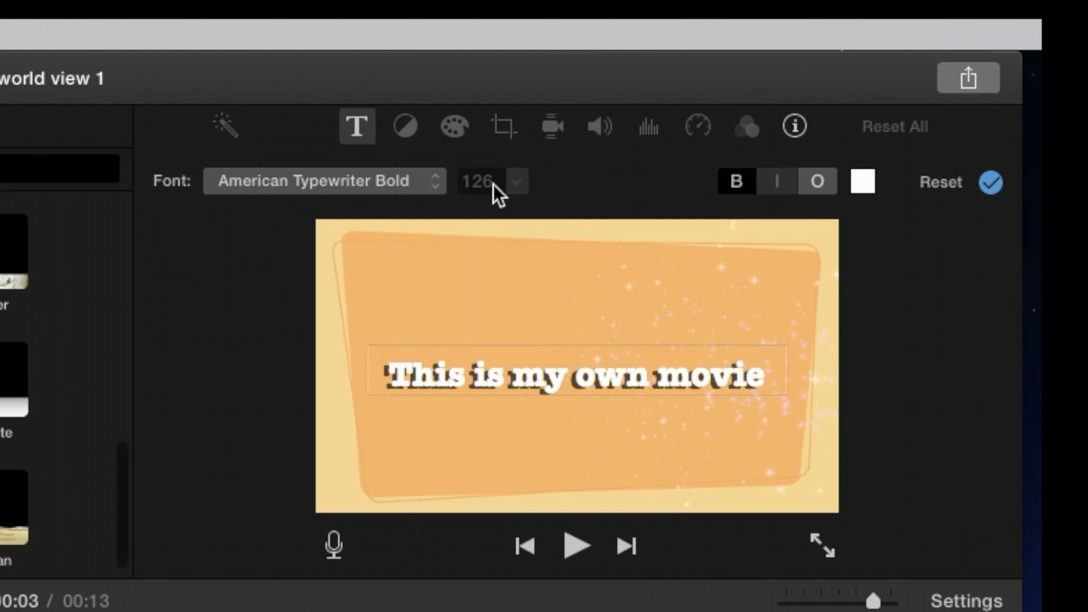
Step: Try to change the title's font size, select the title text, and apply the title settings
left_click(434, 179)
left_click(460, 179)
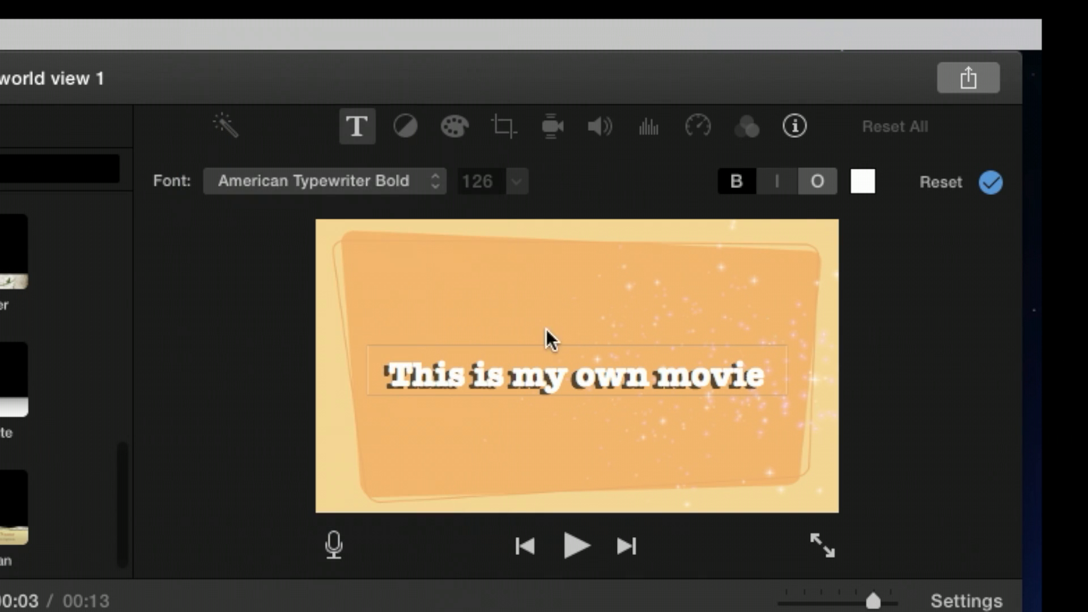
left_click(569, 371)
left_click(769, 379)
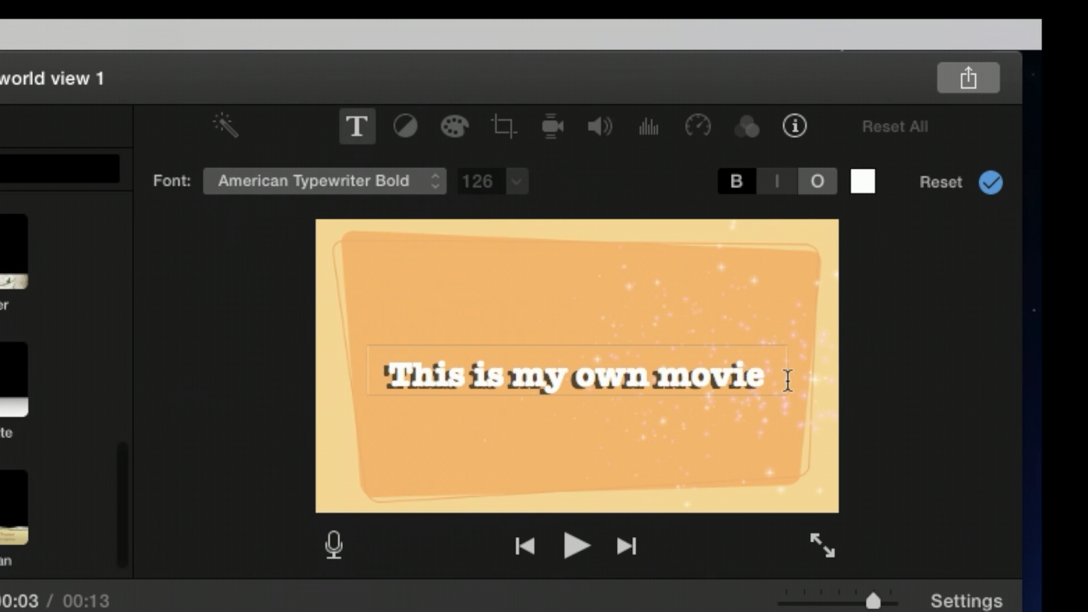
key("super+a")
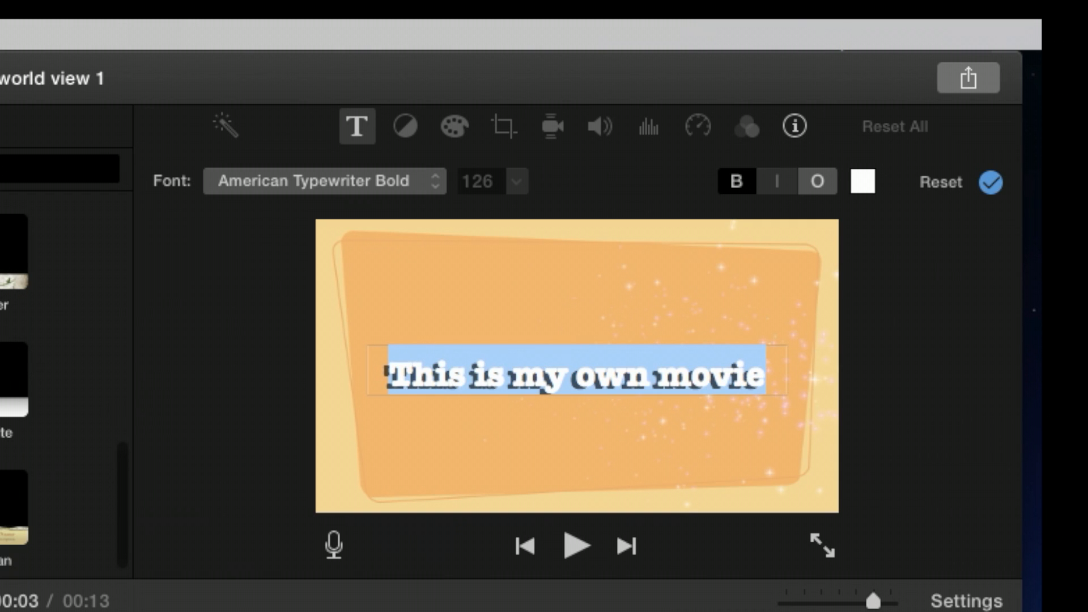
key("Right")
left_click(991, 182)
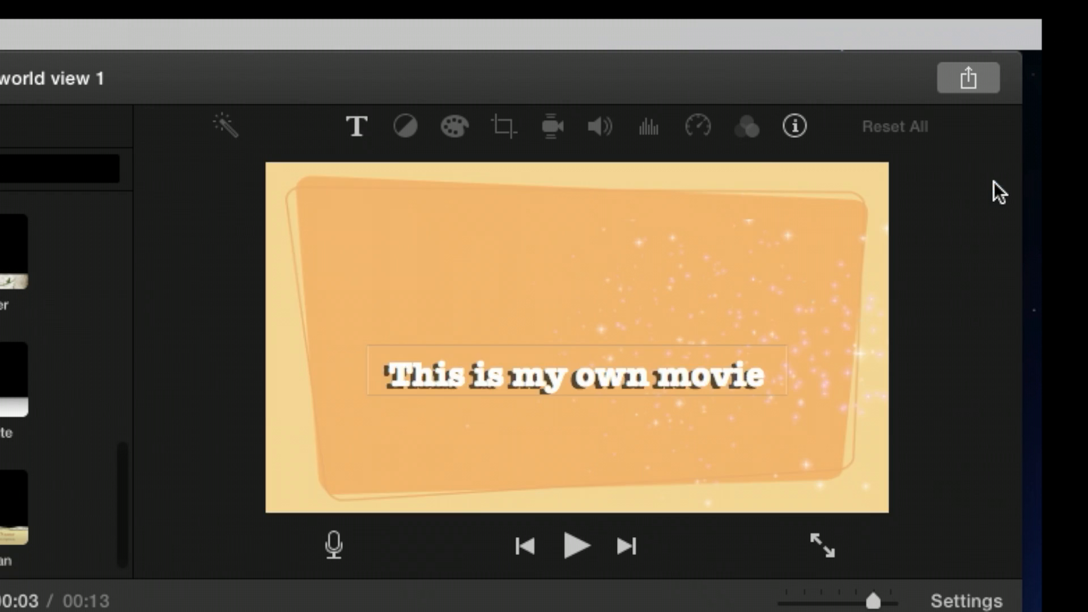
Step: Play the project from the title to review it
left_click(155, 359)
key("space")
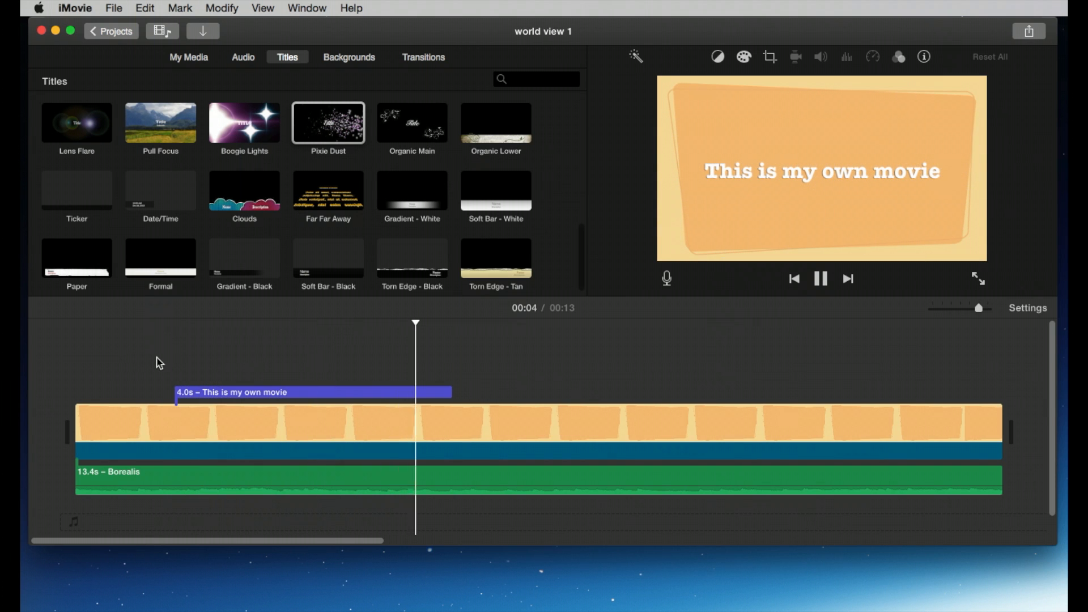
key("space")
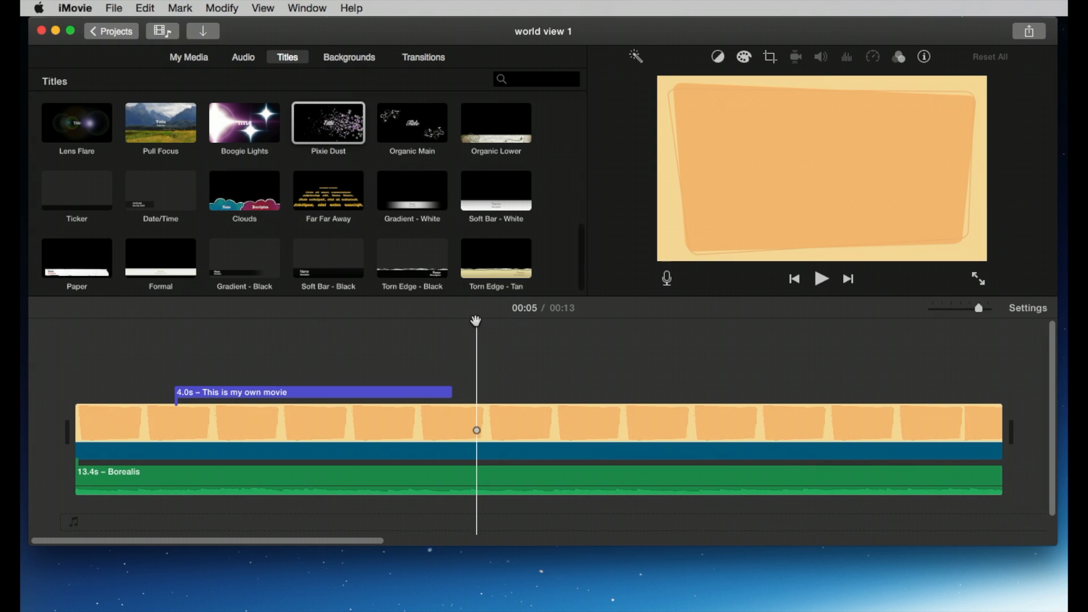
Step: Insert the Old World Globe background above the Retro background, starting right where the title ends
left_click_drag(476, 321, 452, 323)
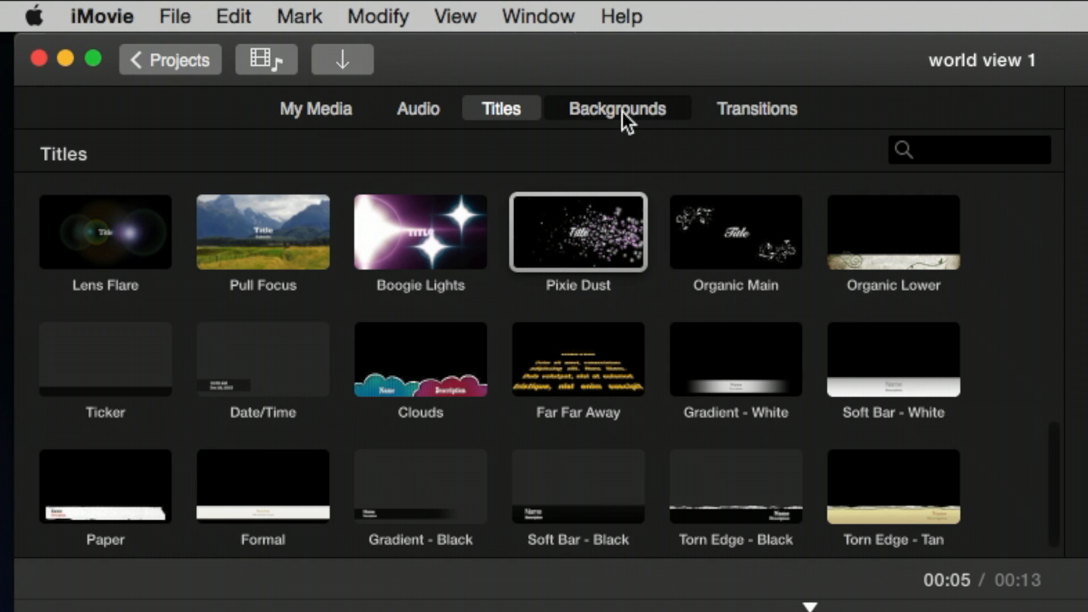
left_click(350, 57)
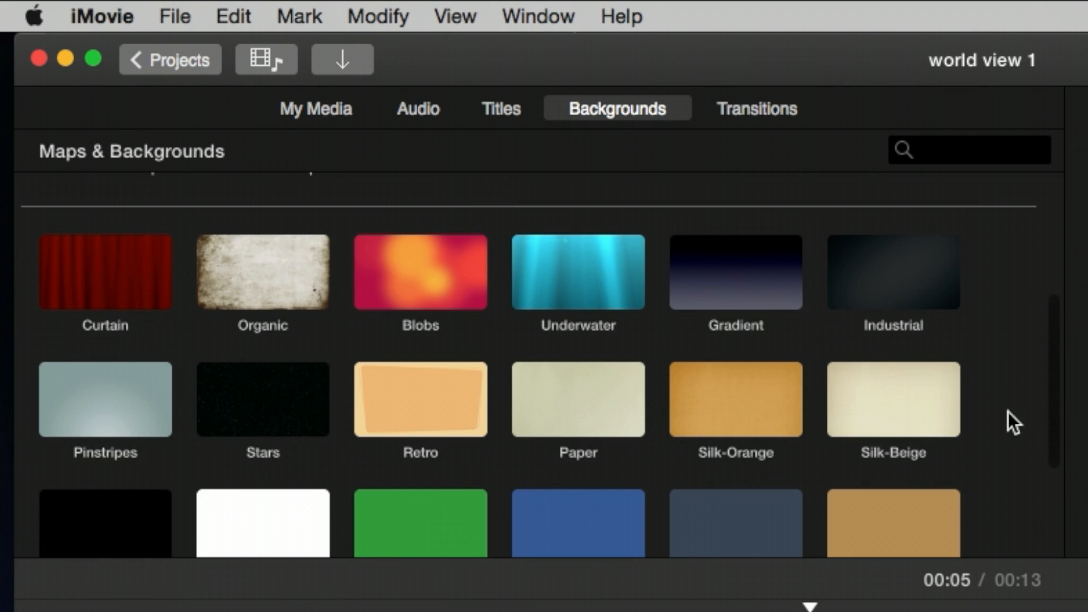
left_click_drag(1049, 411, 1056, 230)
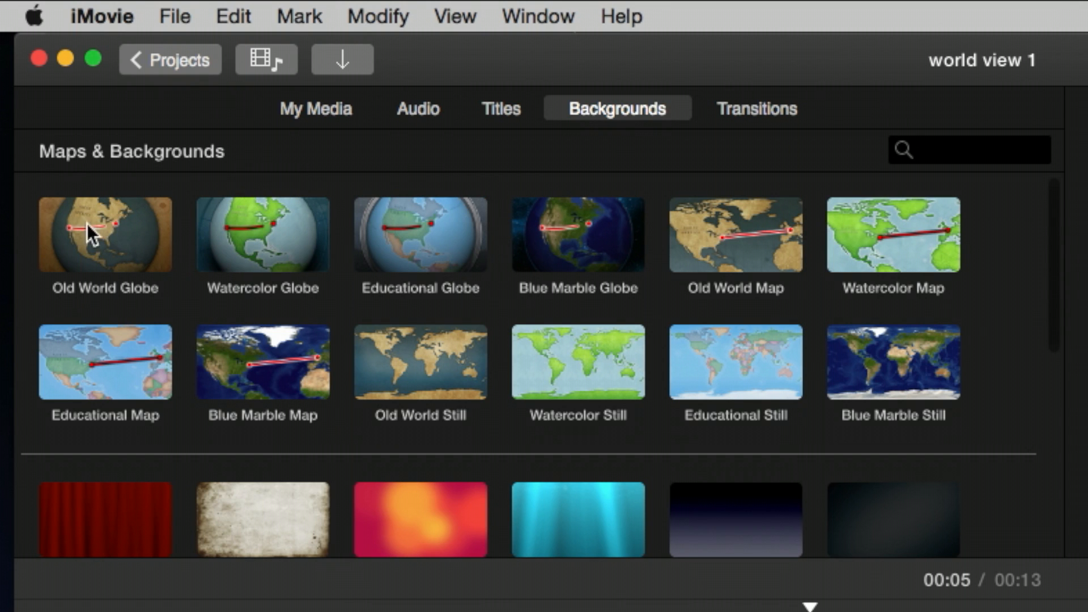
left_click_drag(95, 218, 500, 538)
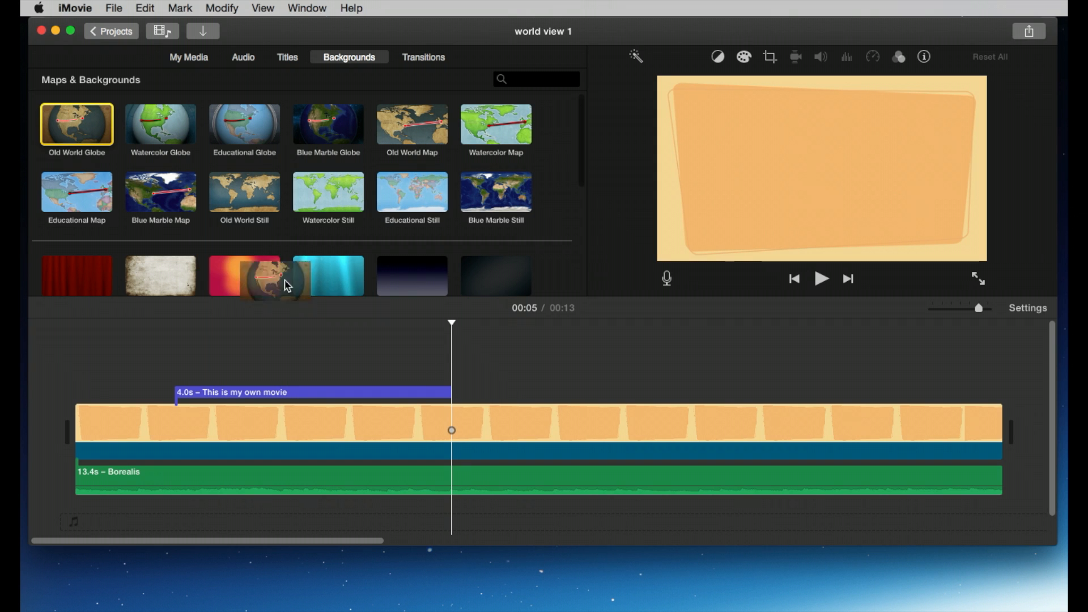
left_click_drag(288, 285, 454, 374)
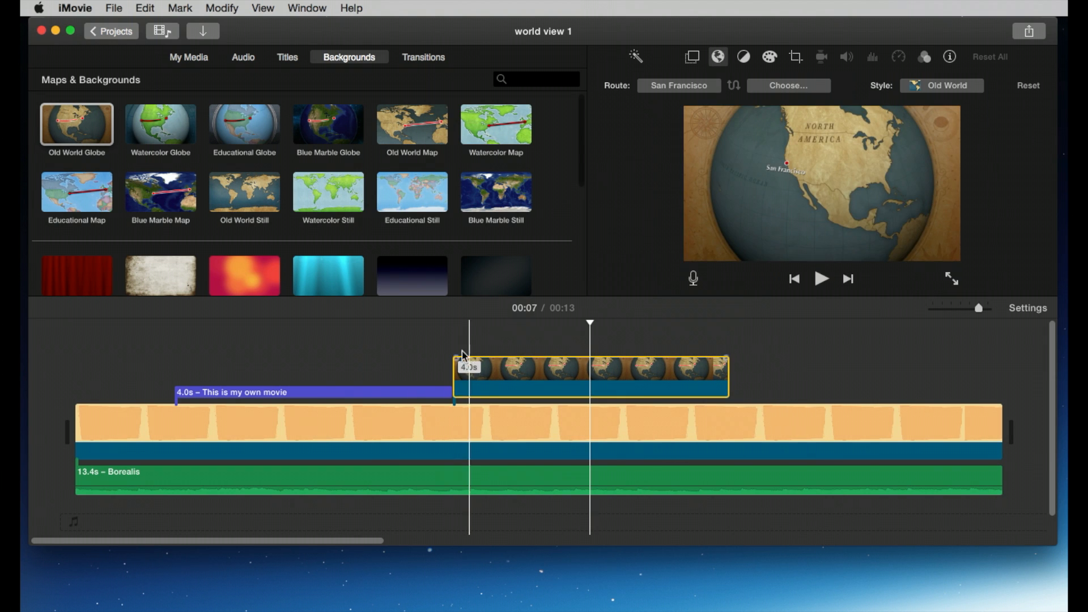
Step: Play the project past the title, then select the globe clip and open its map settings
left_click(430, 332)
key("space")
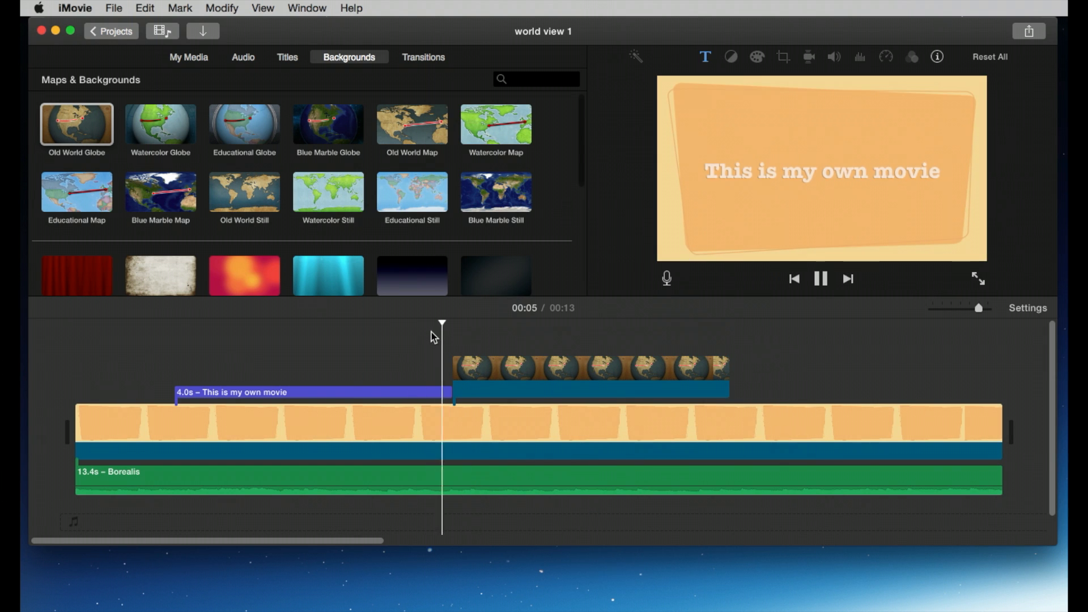
left_click(581, 368)
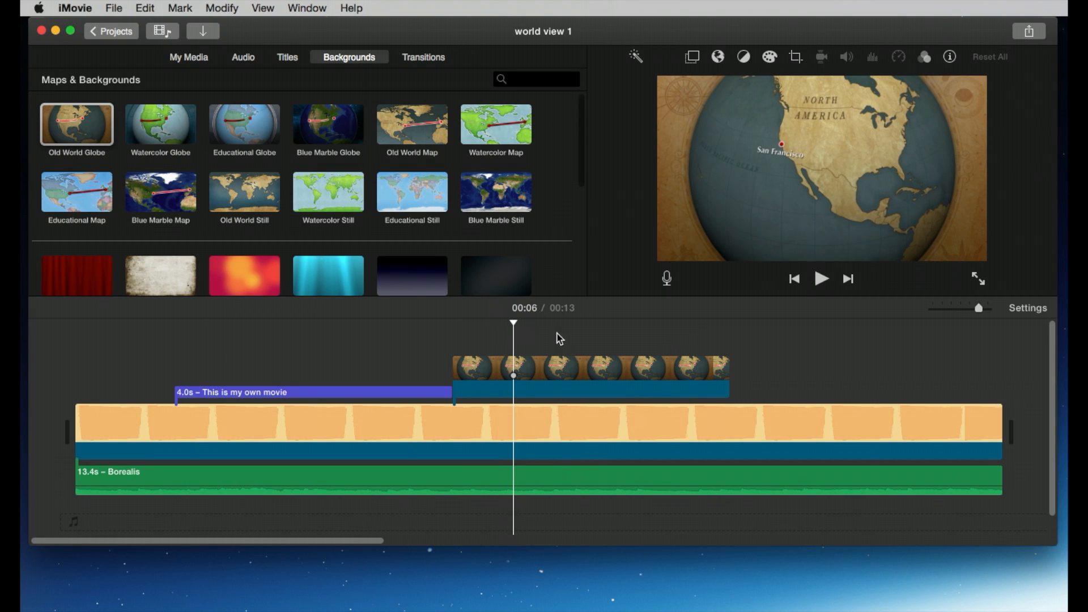
left_click(573, 371)
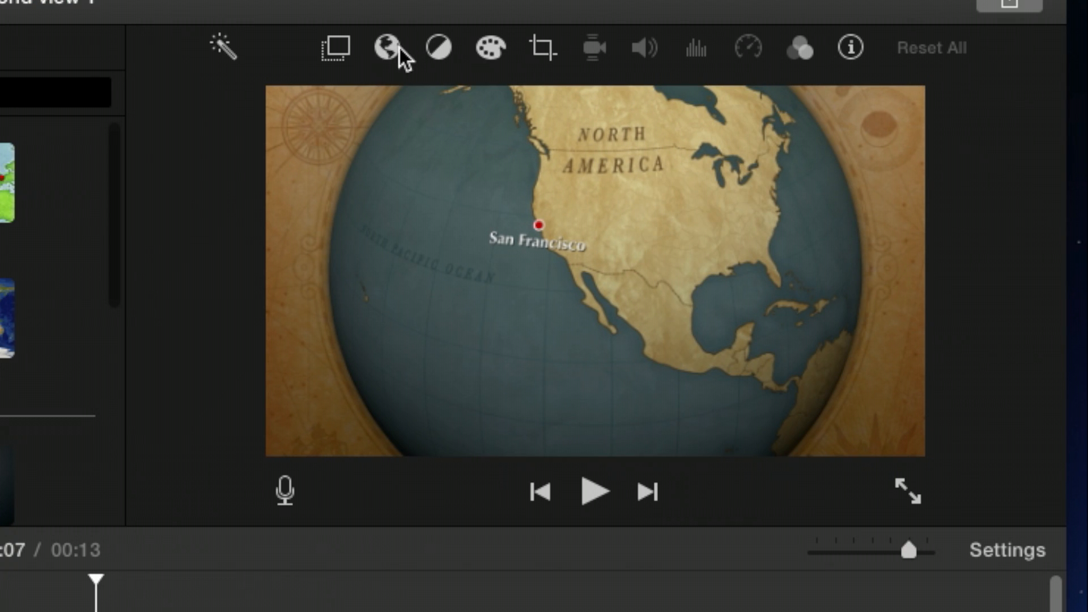
left_click(389, 48)
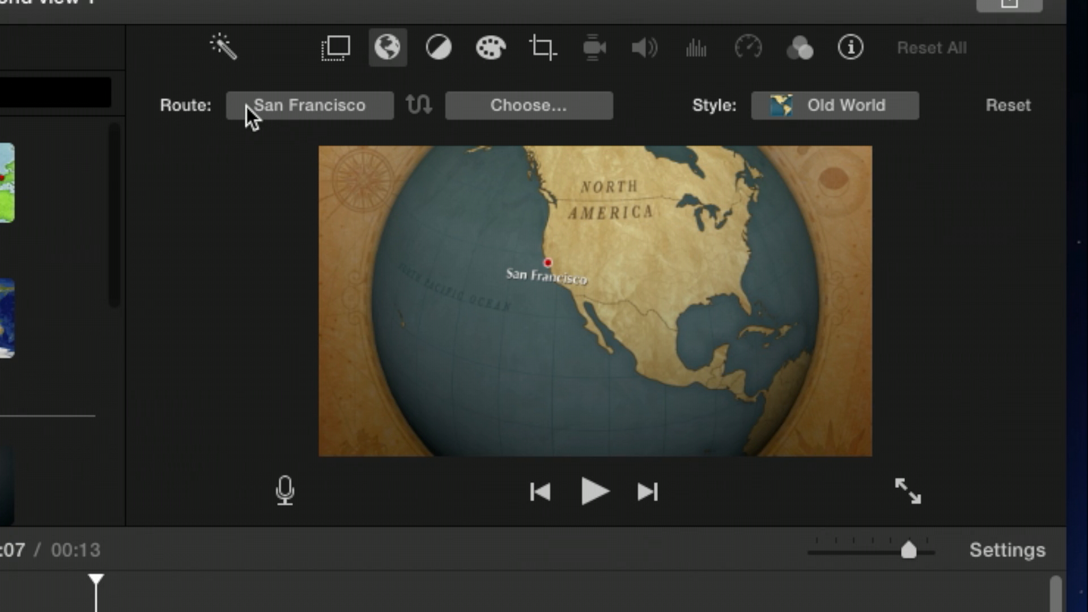
Step: Set the globe route's start location to San Antonio
left_click(354, 108)
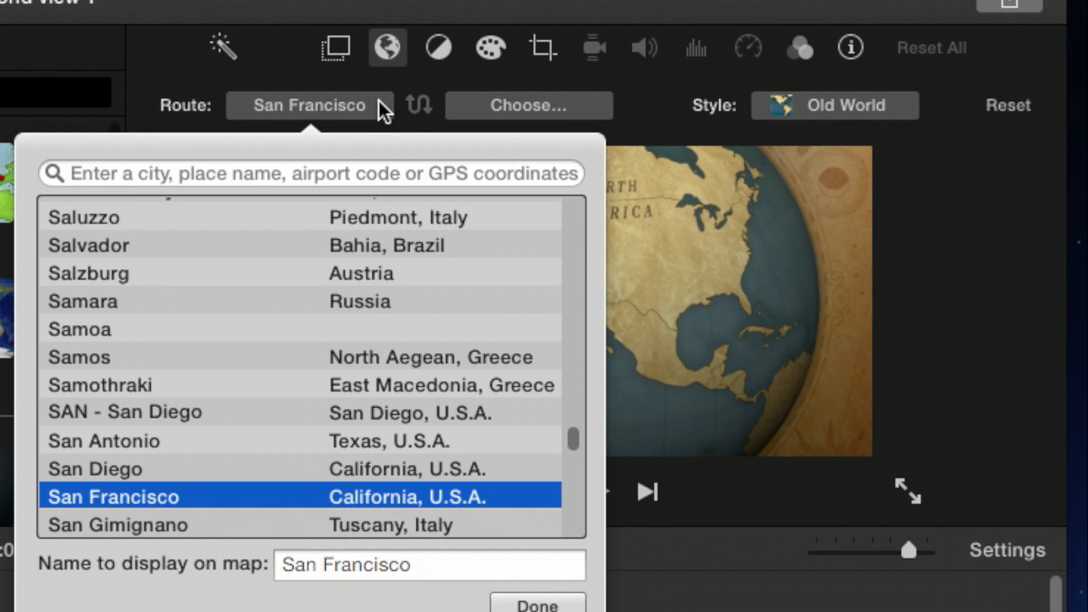
left_click(186, 437)
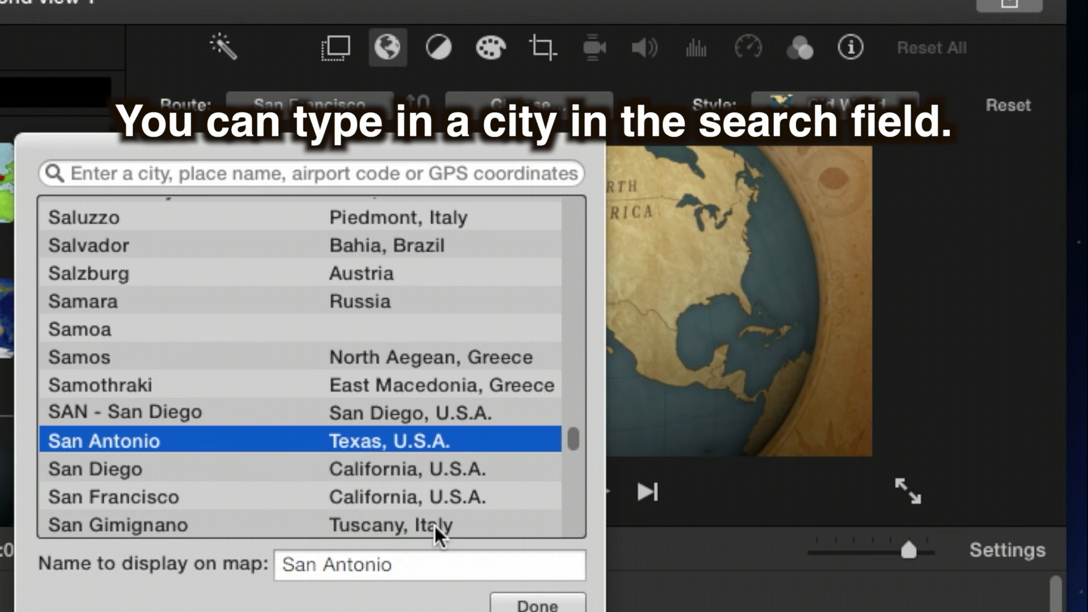
triple_click(421, 566)
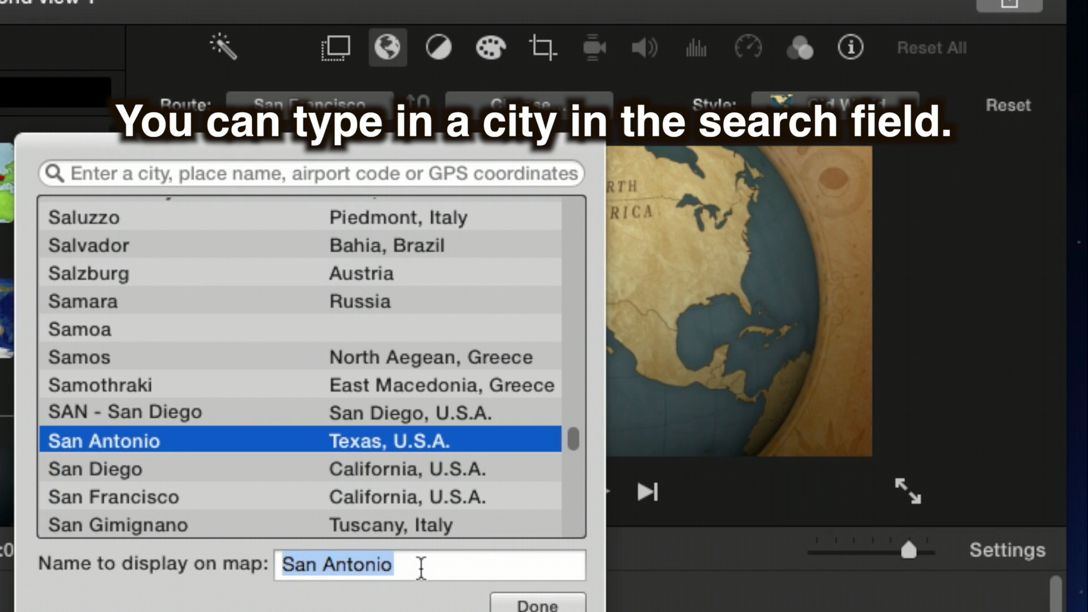
key("Return")
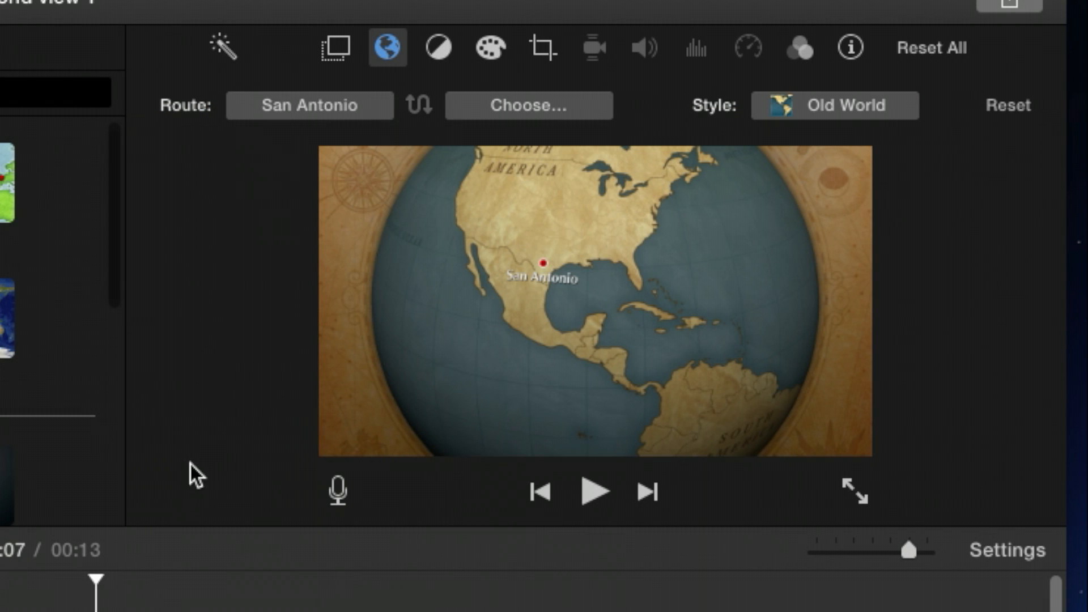
Step: Set the route's start location to San Diego with "Waldo" as the name displayed on the map
left_click(354, 97)
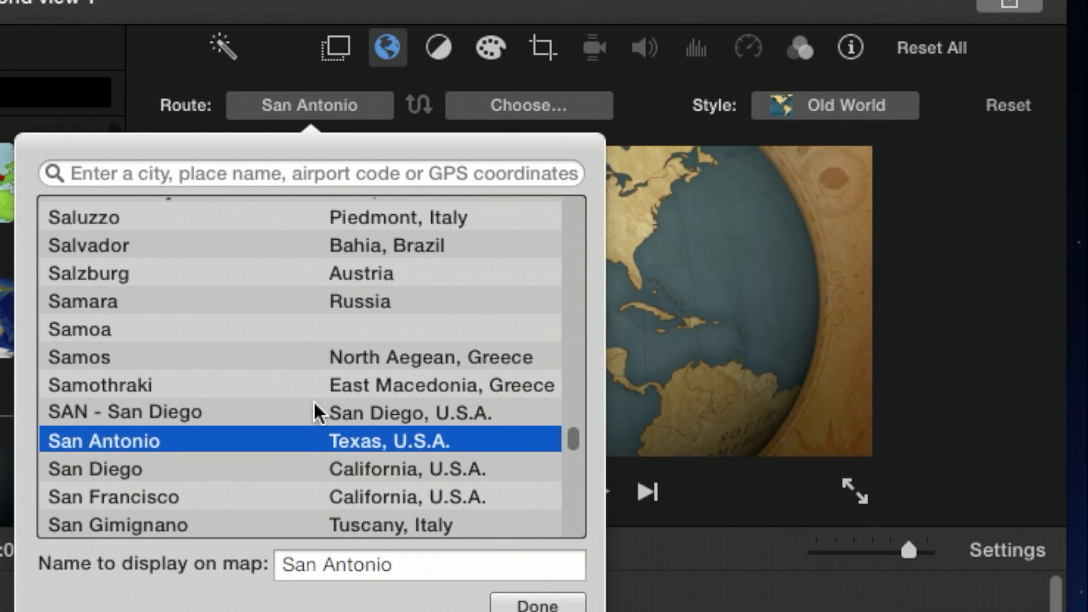
left_click(185, 471)
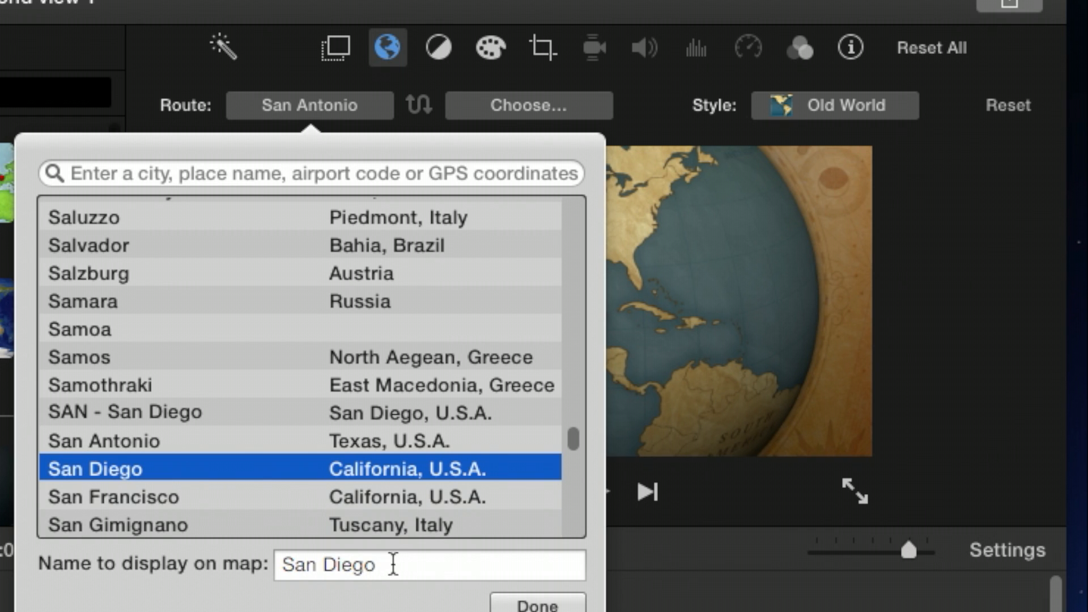
left_click_drag(393, 563, 201, 550)
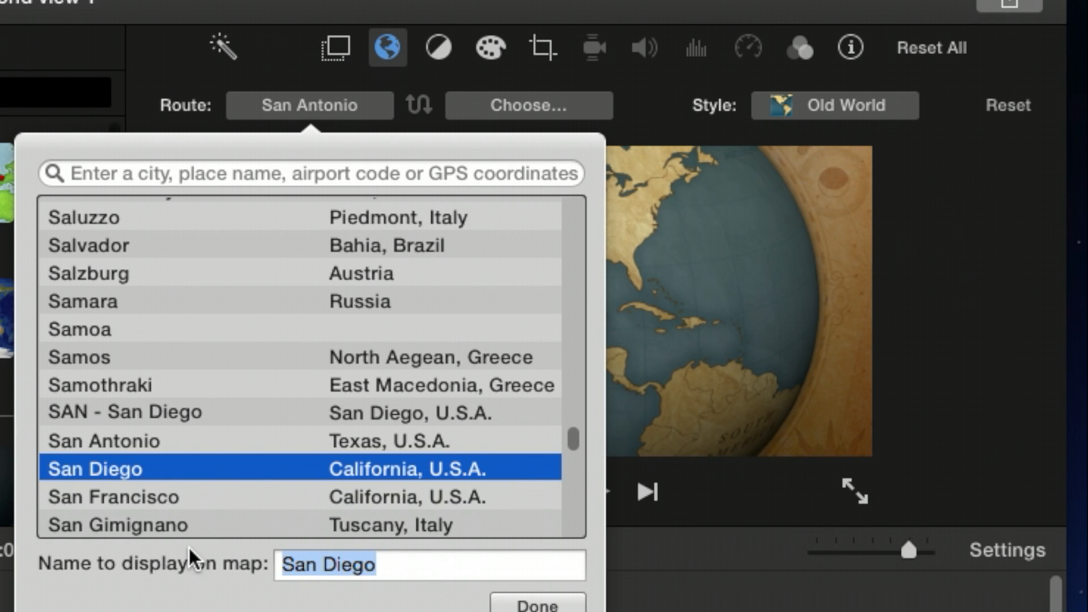
type("Waldo")
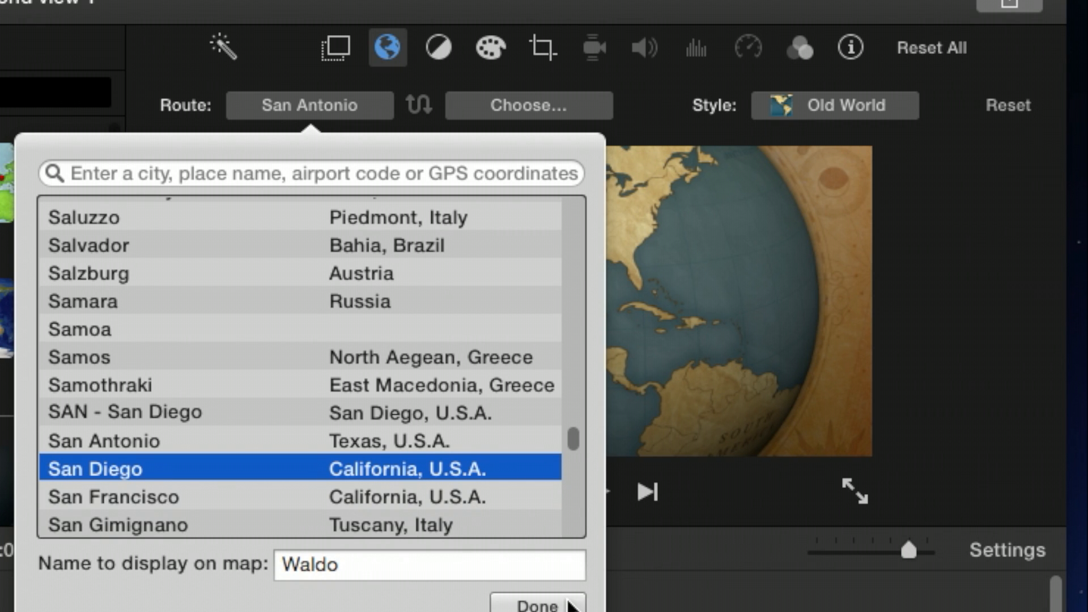
left_click(568, 604)
Step: Set the route's end location to Samara with "Tallahassee" as the name displayed on the map
left_click(529, 108)
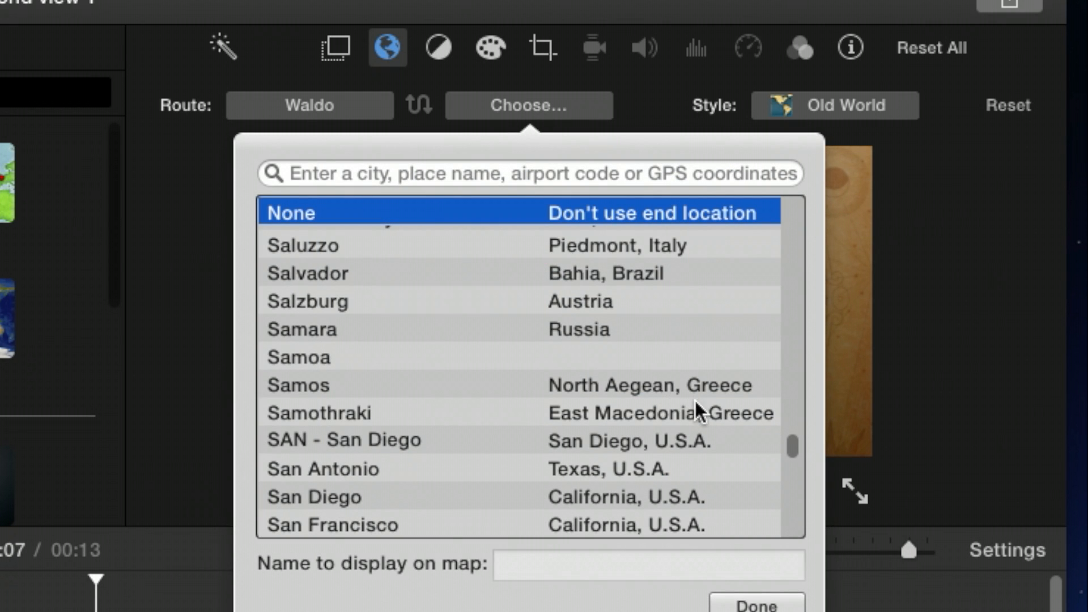
left_click(425, 339)
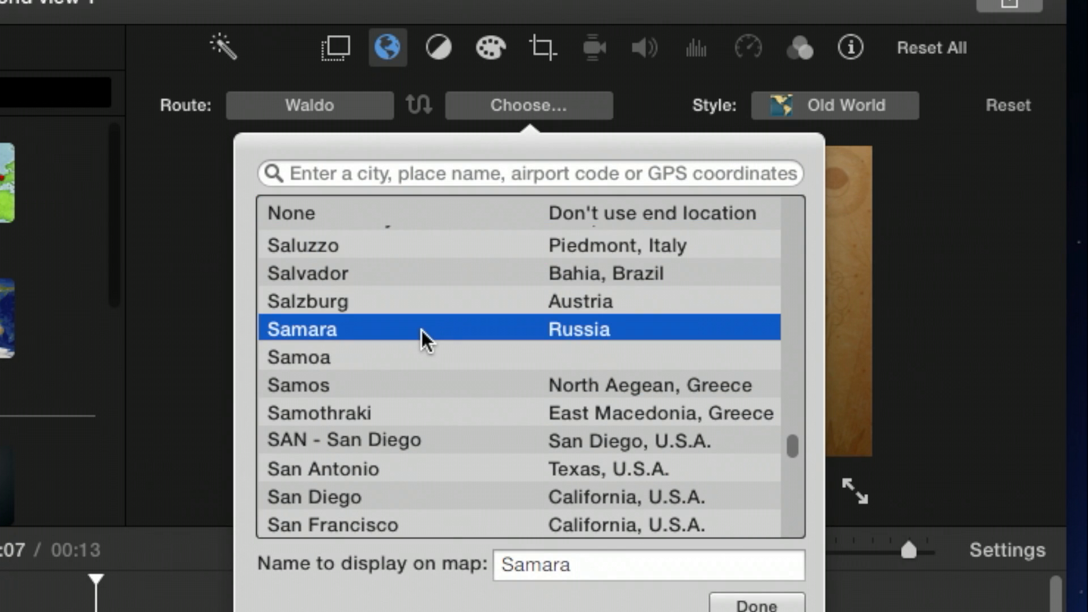
double_click(607, 562)
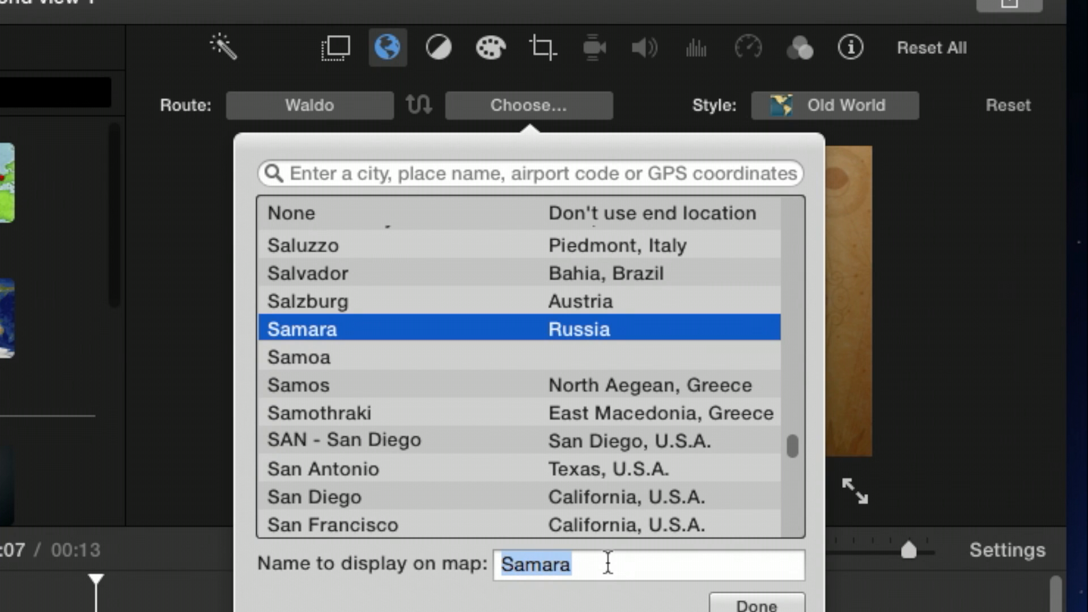
type("Talla")
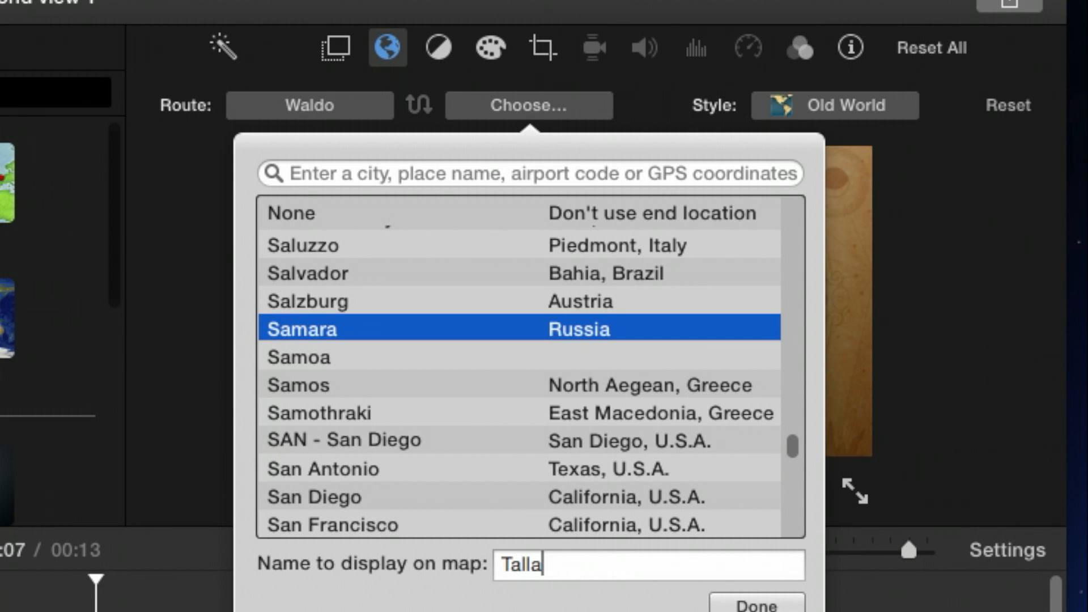
type("hassee")
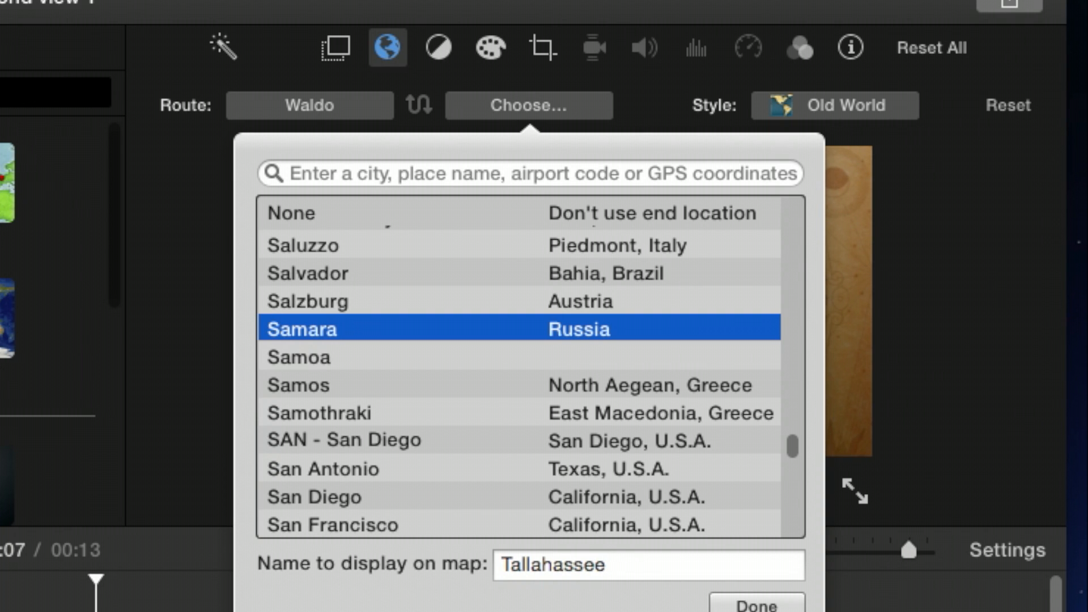
key("Return")
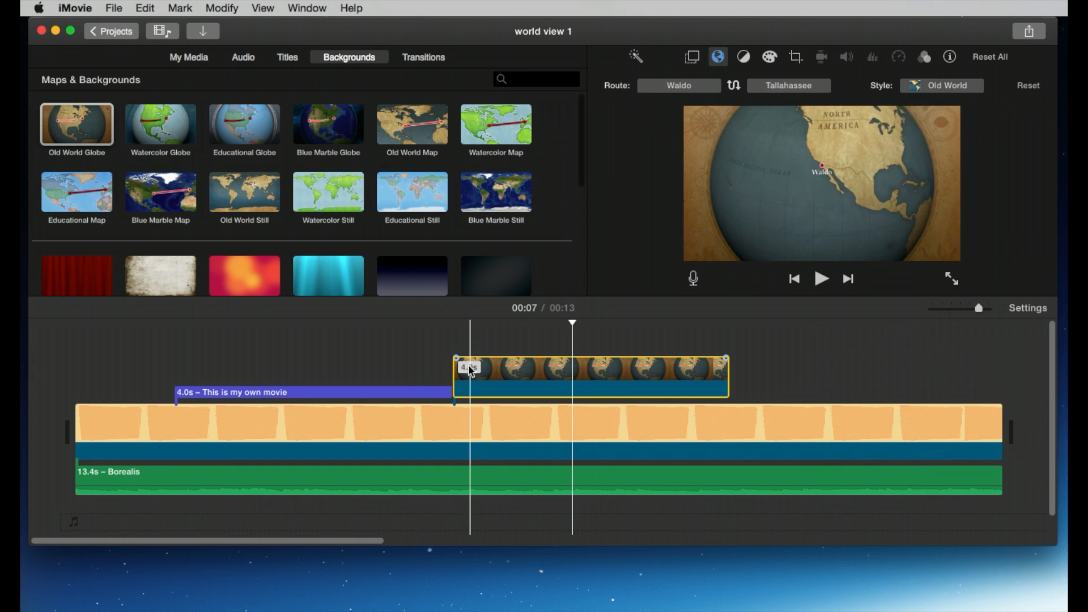
Step: Play the globe animation to review the route
left_click(421, 355)
key("space")
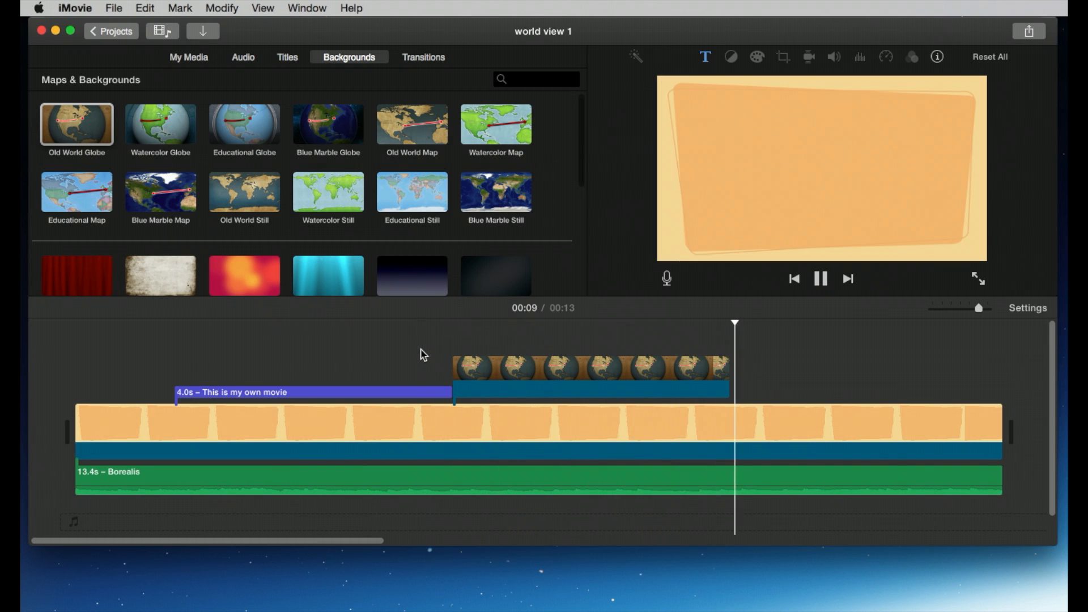
key("space")
Step: Lengthen the globe clip to about 5 seconds by extending its end, and play it back
left_click(636, 371)
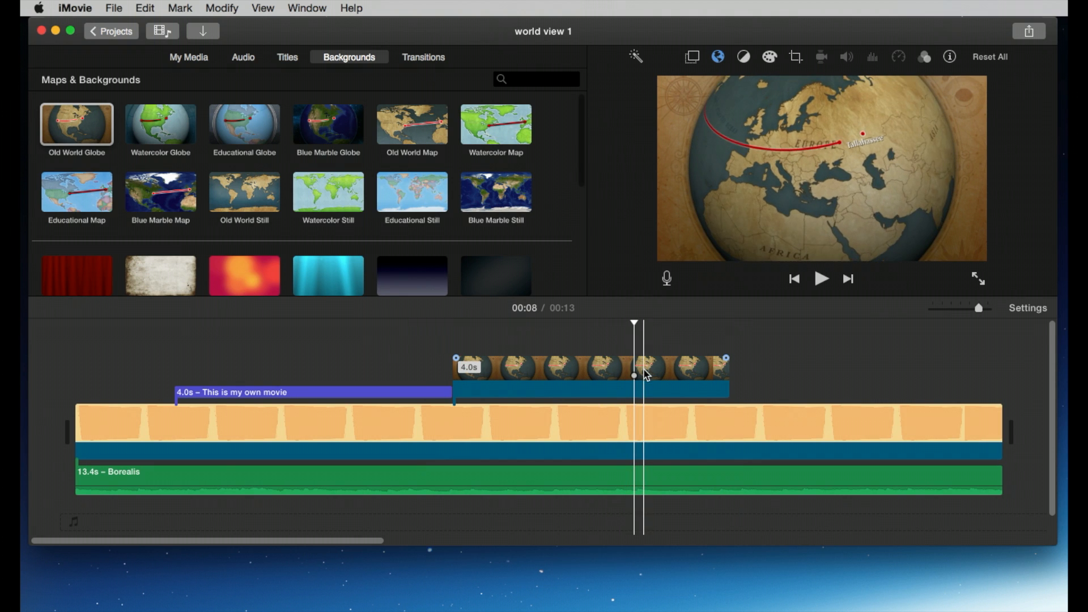
left_click_drag(727, 373, 791, 379)
key("space")
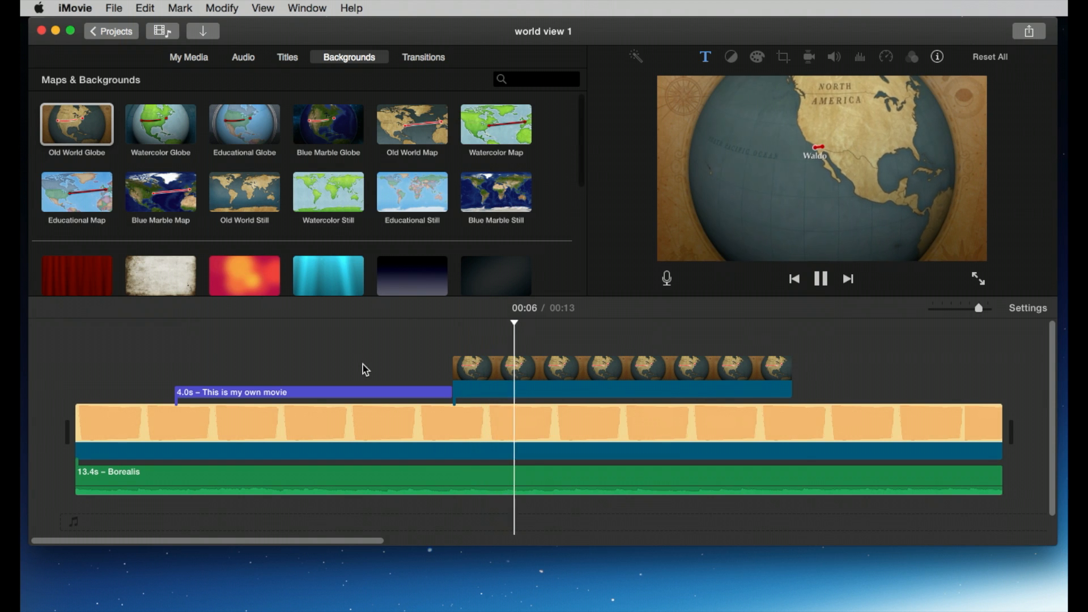
key("space")
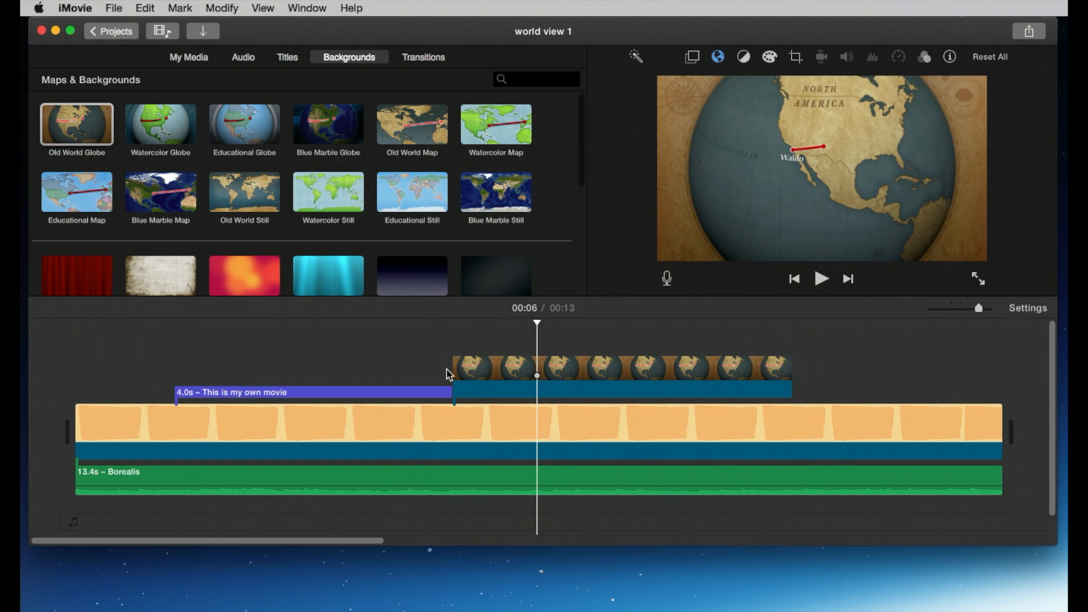
Step: Place the playhead within the title at 3 seconds and open voiceover recording
left_click(336, 360)
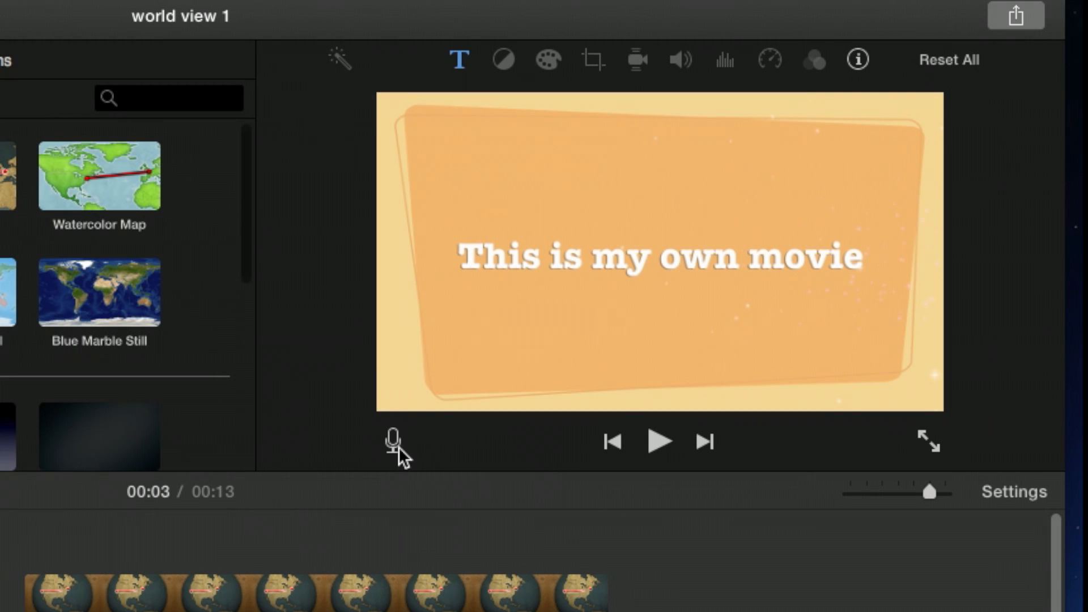
left_click(393, 442)
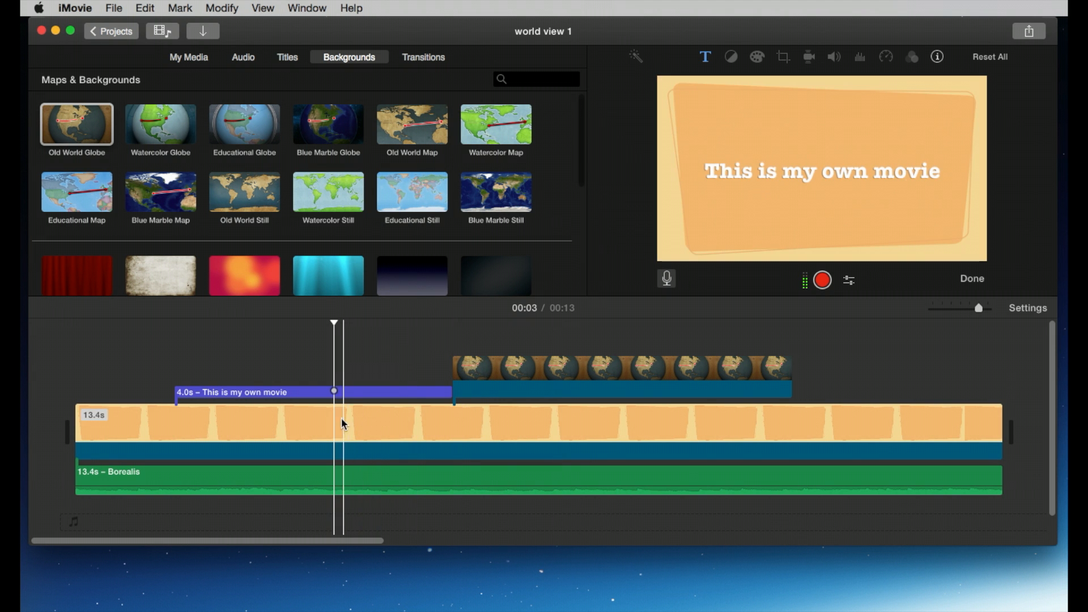
Step: Record a voiceover starting at the 3-second mark, then play it back from within the title
left_click(824, 279)
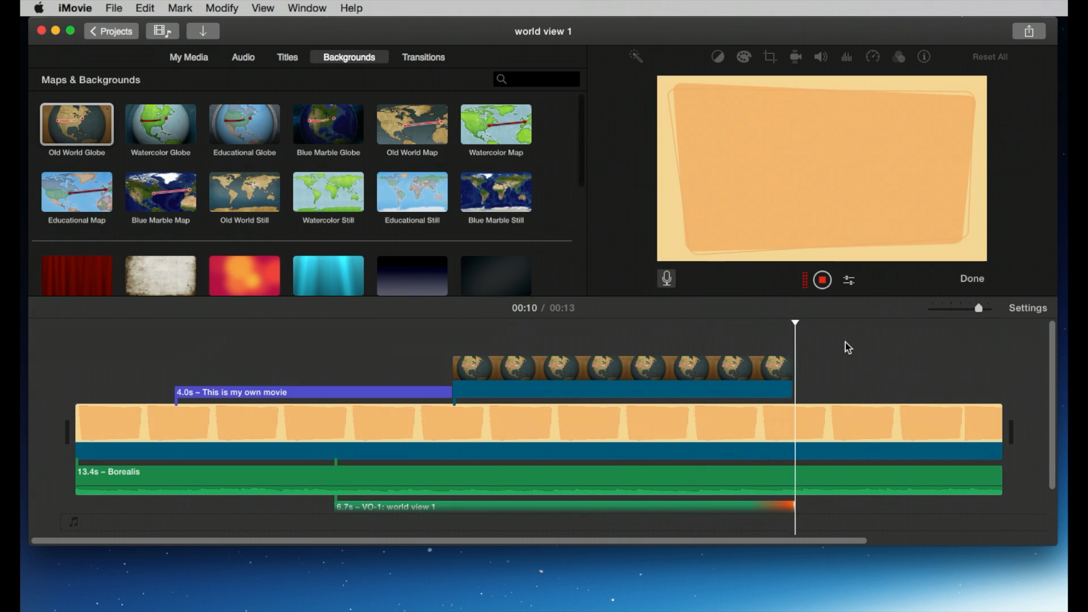
left_click(823, 280)
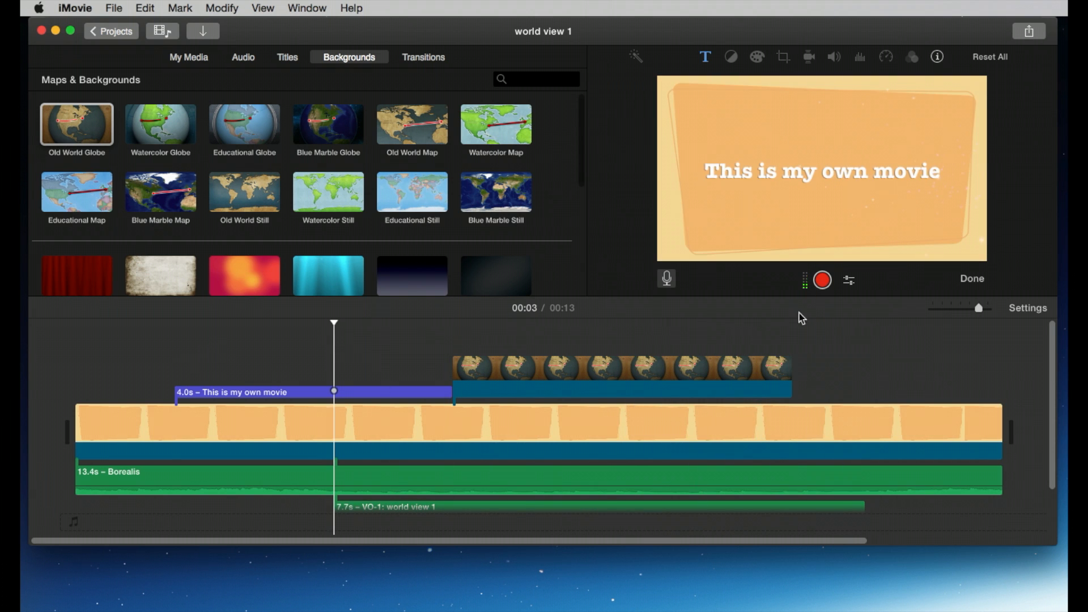
left_click(314, 366)
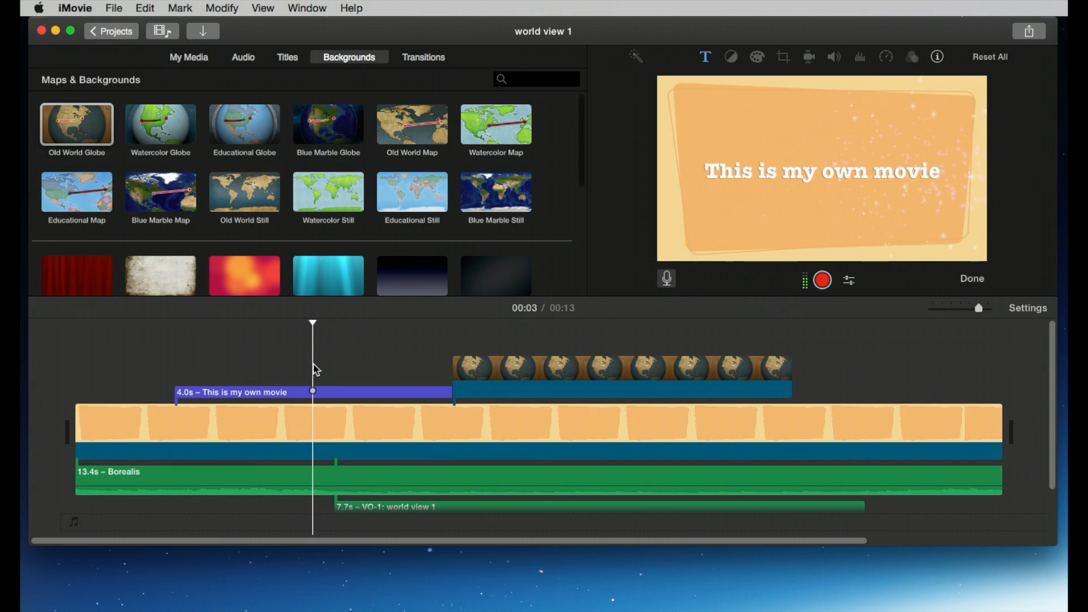
key("space")
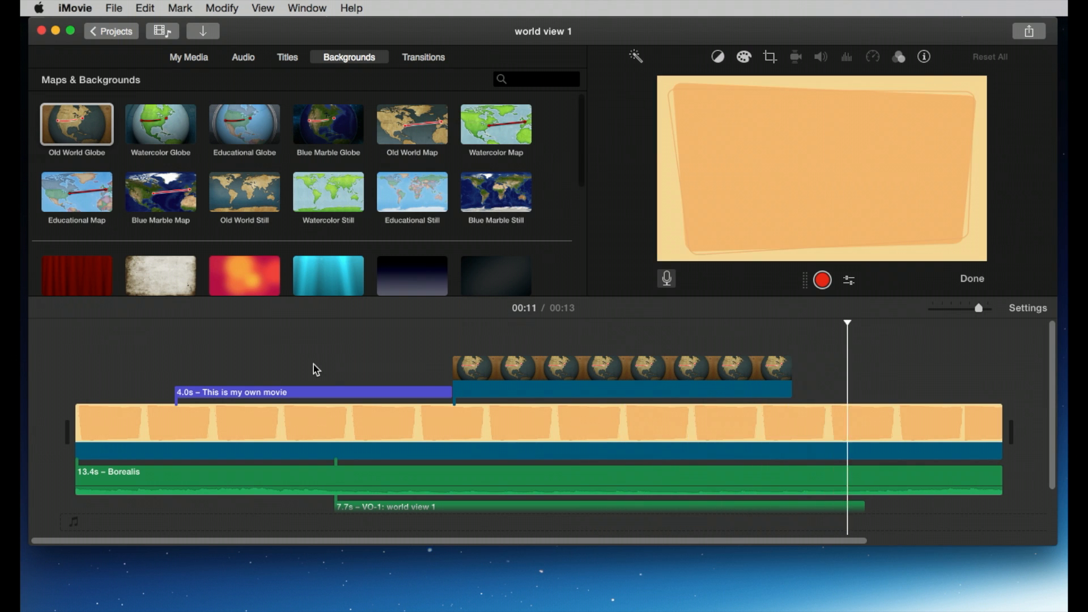
Step: Select the voiceover clip, reveal it in the project media and show its clip information
scroll(380, 434, "down", 2)
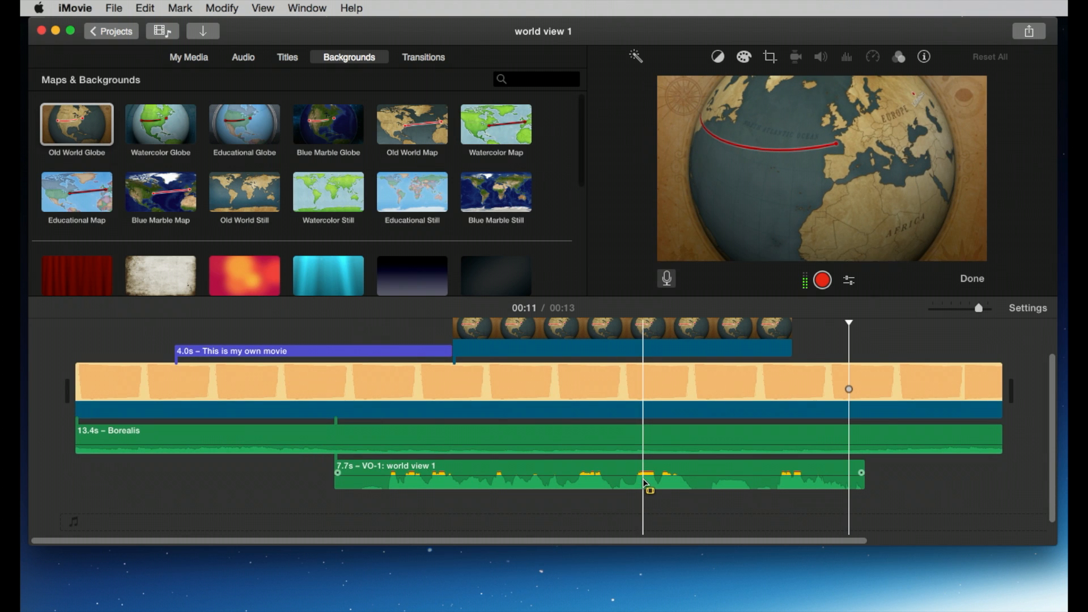
left_click(566, 468)
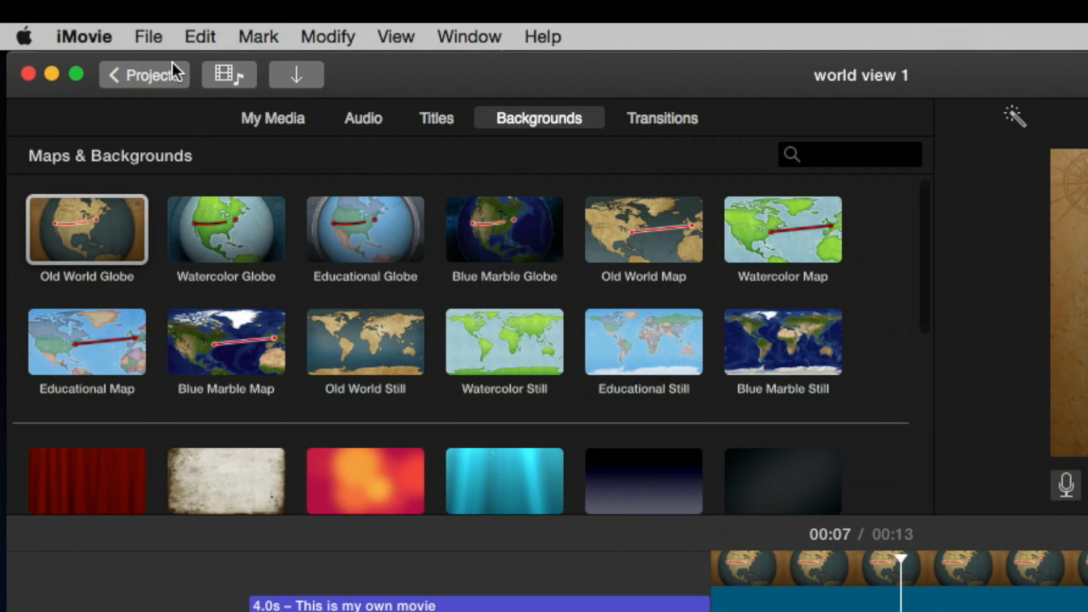
left_click(115, 7)
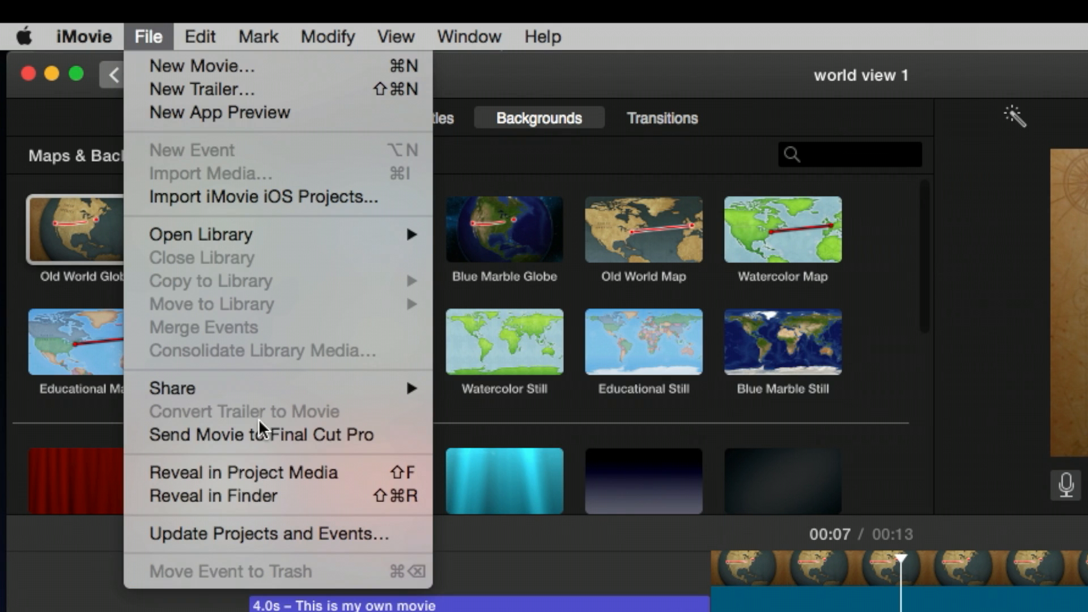
left_click(276, 473)
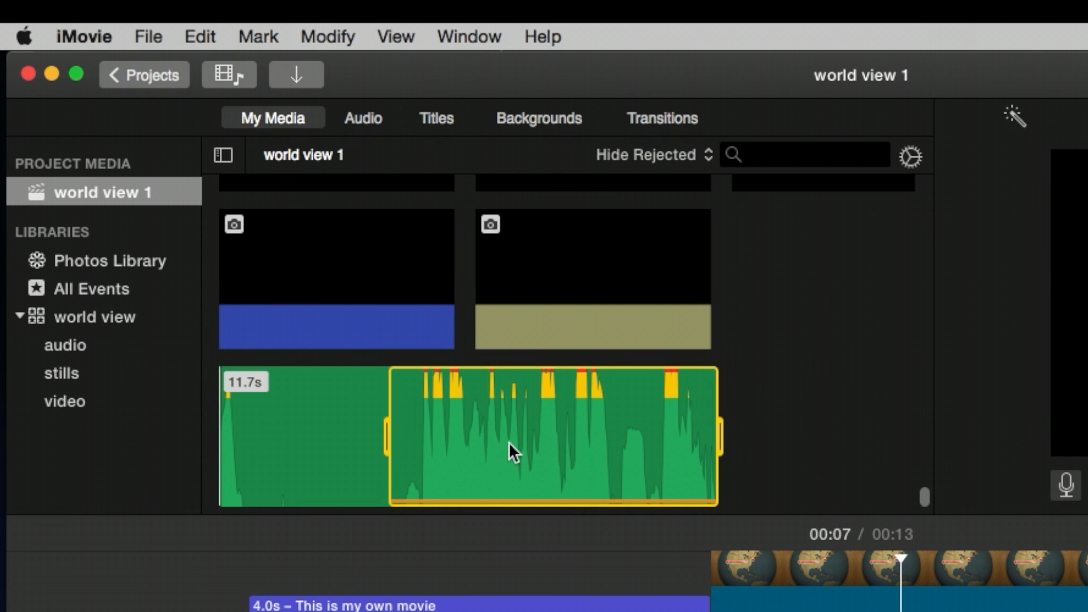
left_click(754, 452)
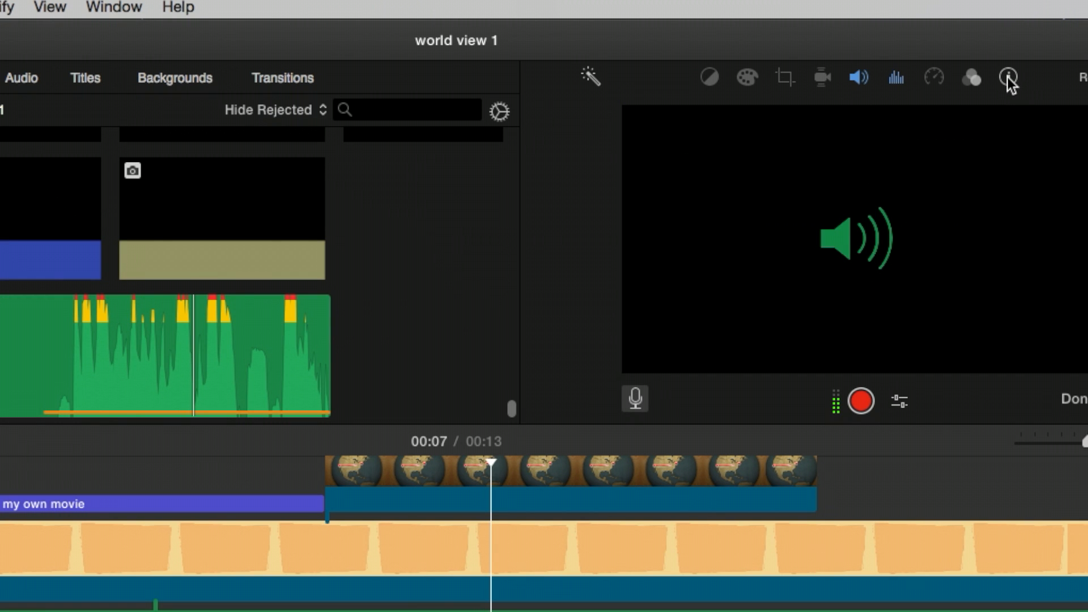
left_click(1008, 77)
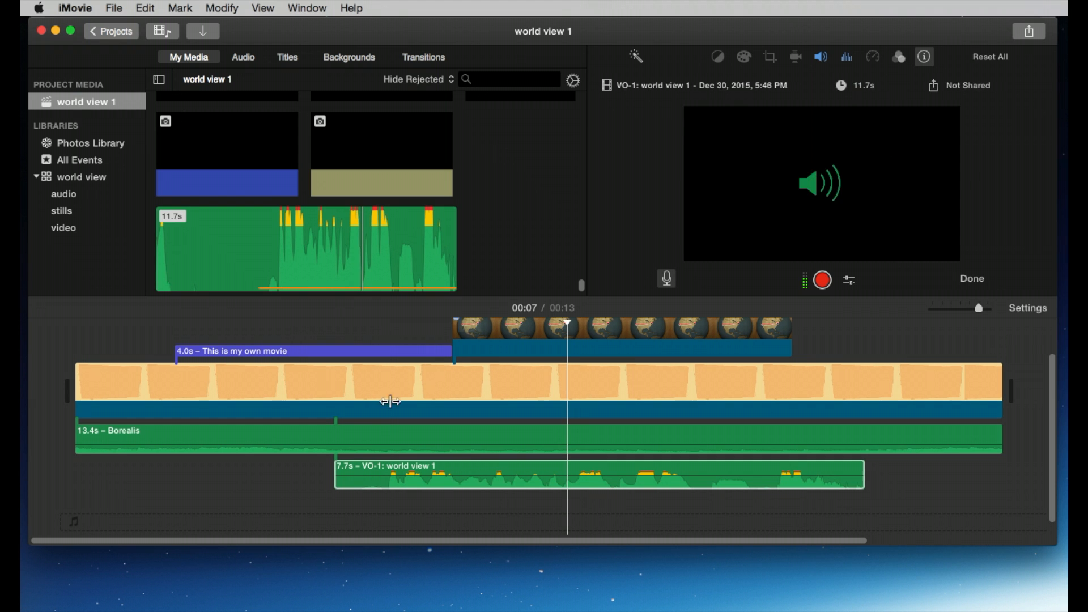
Step: Reveal the voiceover in the project media and drag it into the audio event of the world view library
left_click(392, 475)
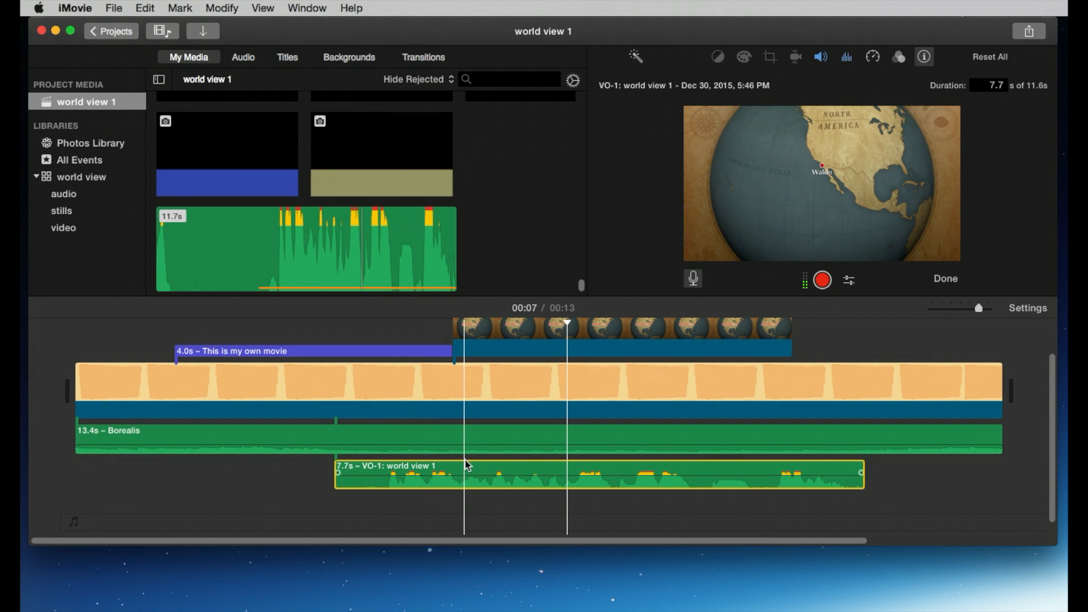
left_click(114, 9)
left_click(173, 270)
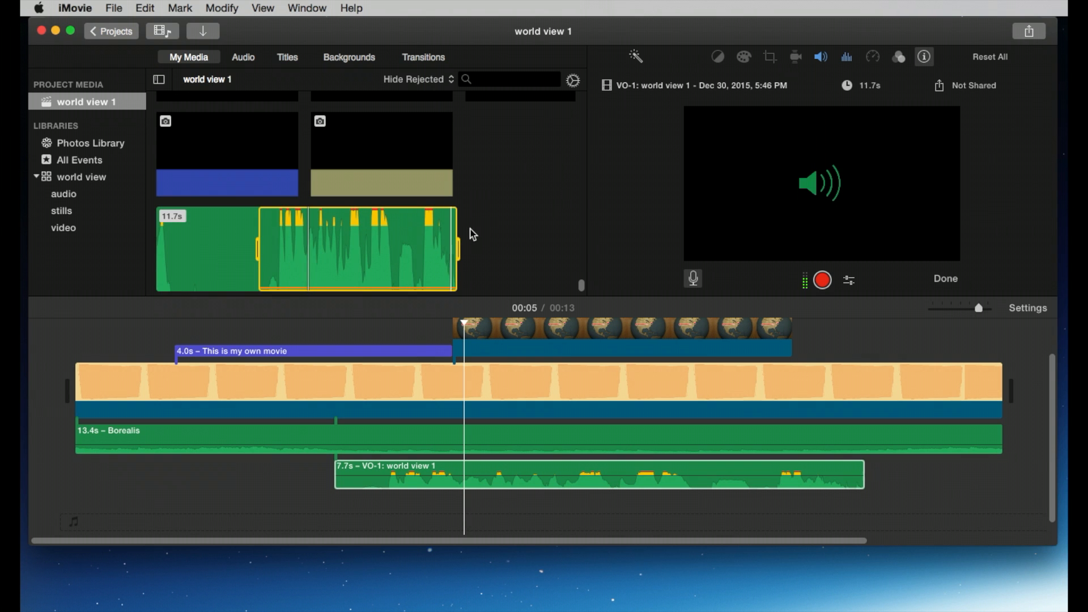
scroll(499, 225, "up", 20)
scroll(500, 225, "down", 10)
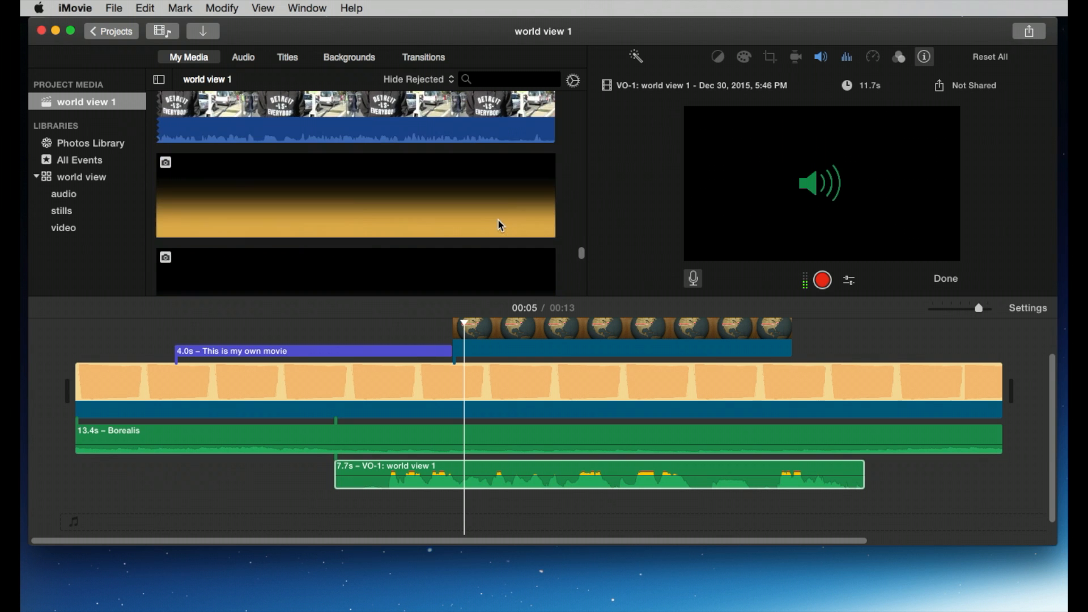
scroll(498, 219, "down", 15)
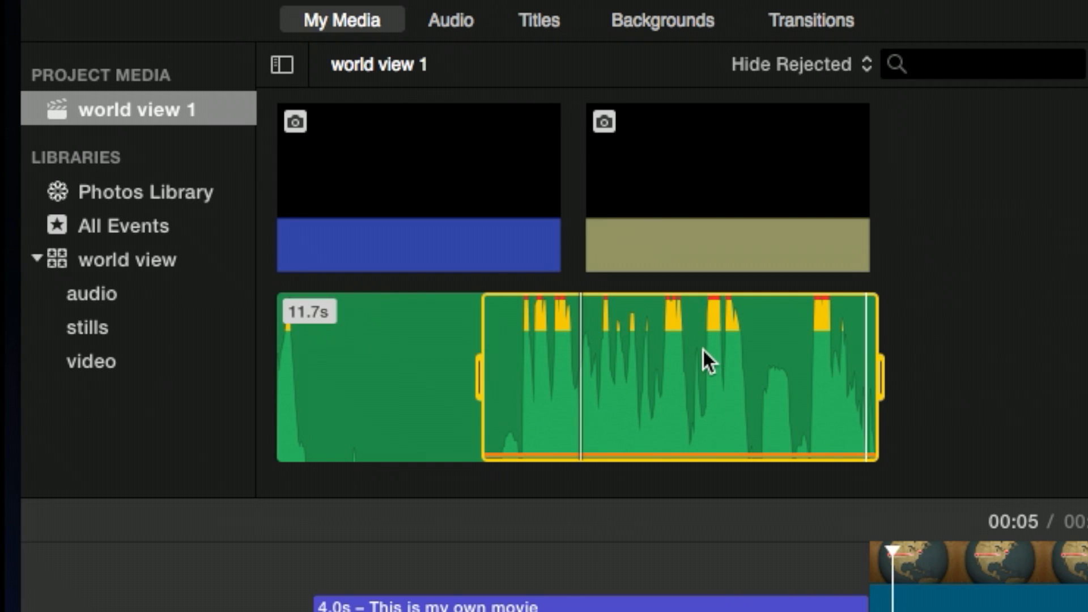
left_click(703, 347)
left_click(394, 375)
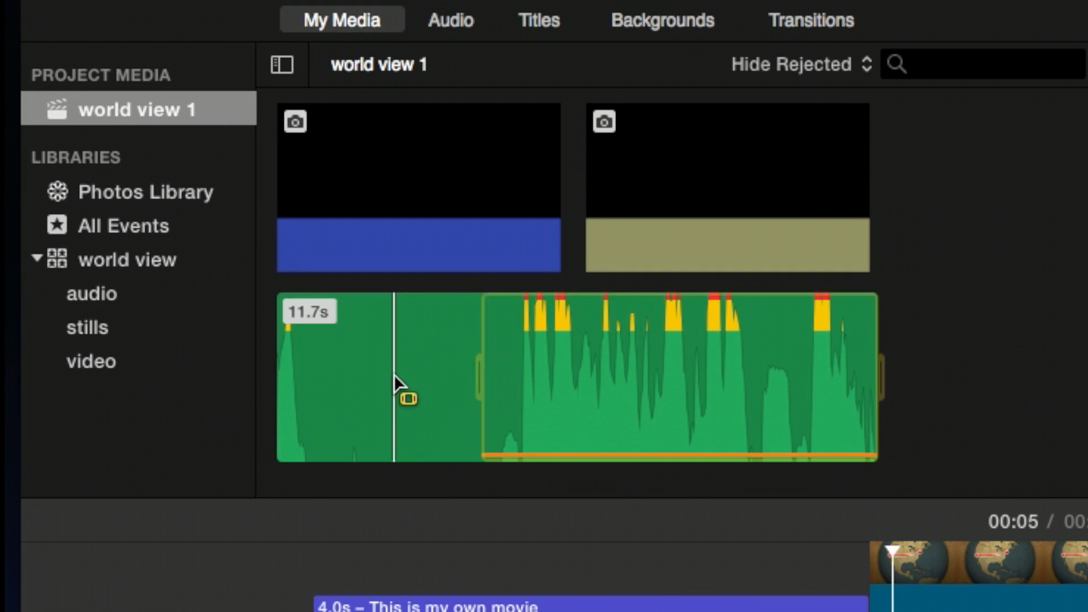
left_click_drag(553, 348, 121, 293)
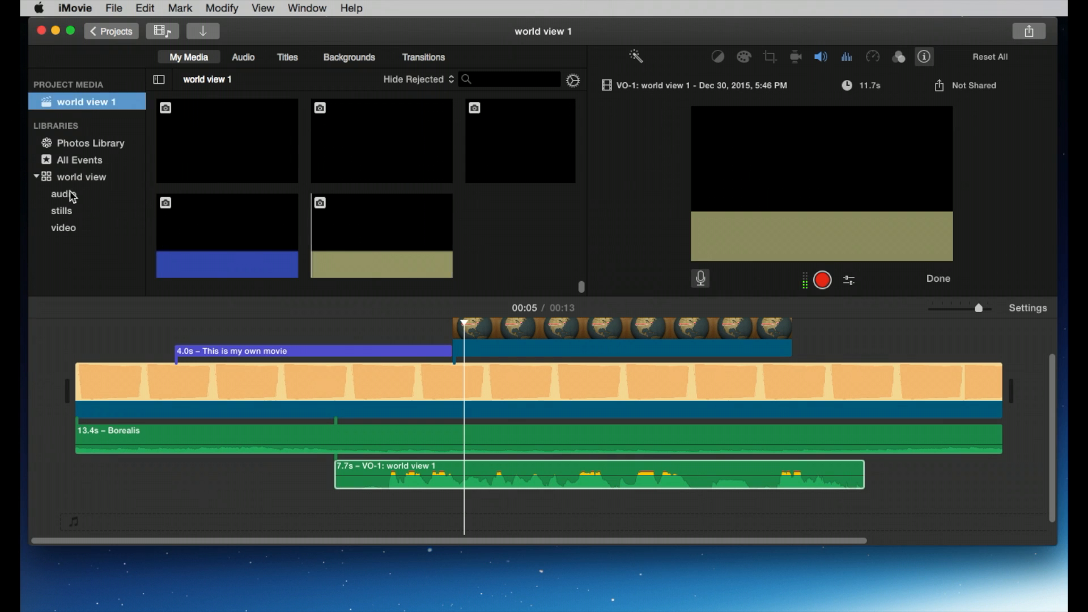
left_click(65, 195)
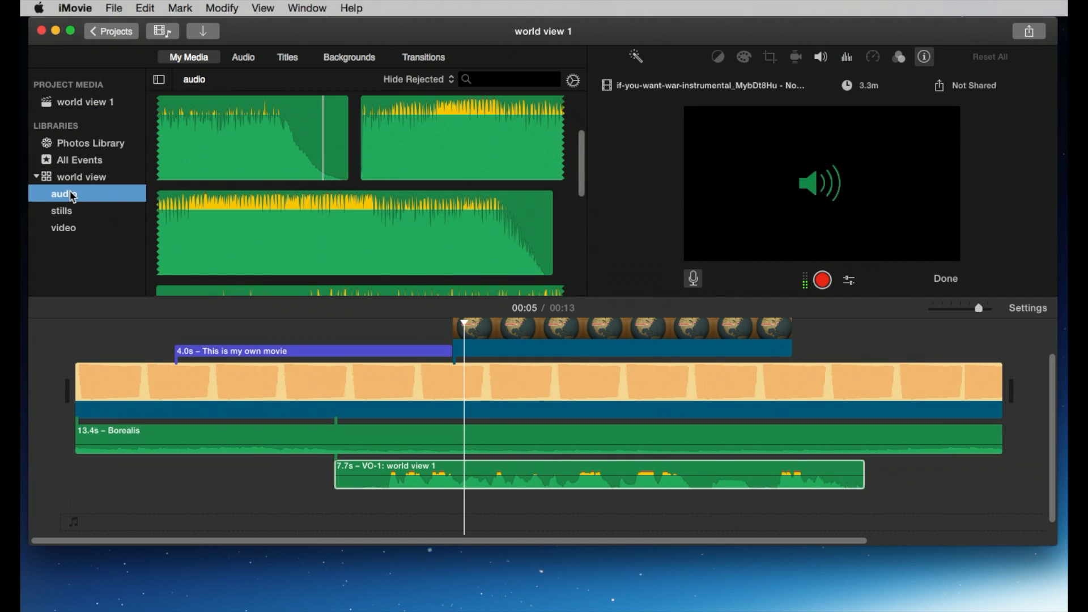
scroll(250, 201, "down", 5)
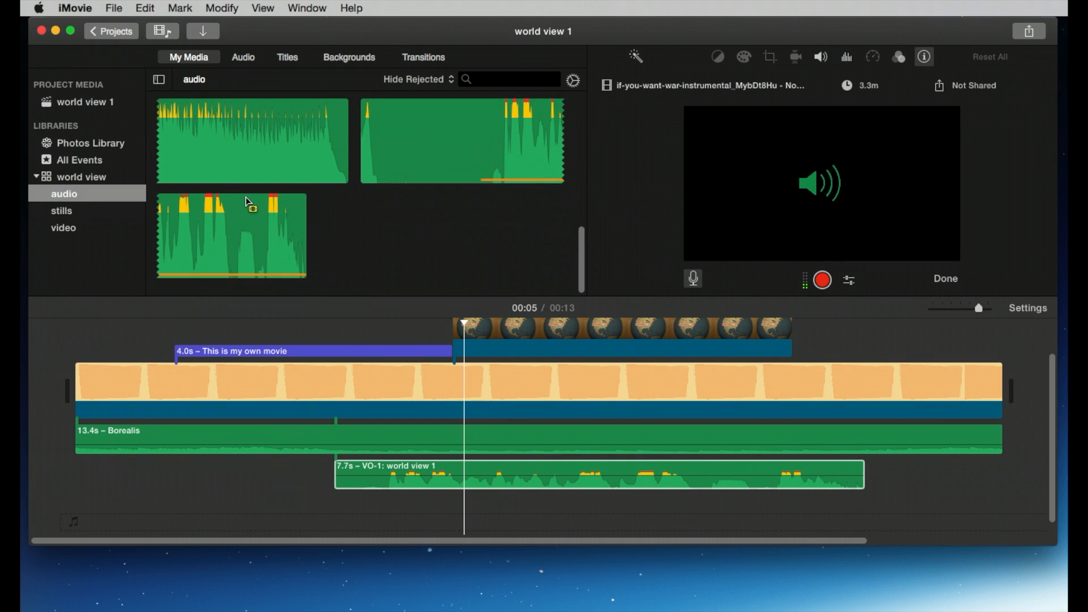
scroll(249, 202, "up", 2)
Step: Reveal the voiceover in the project media again and browse the audio event for it
left_click(510, 464)
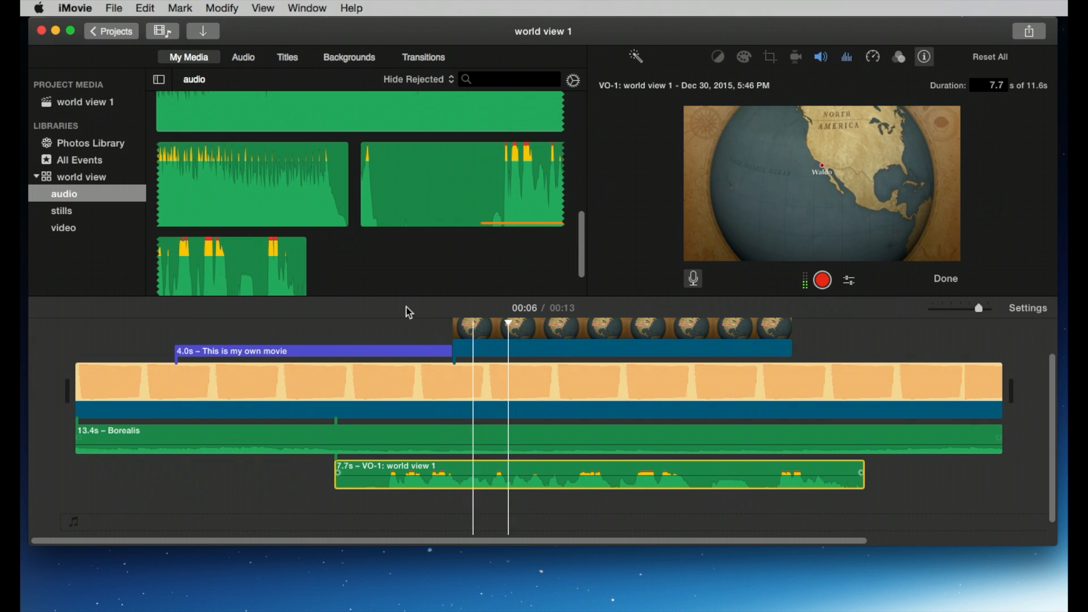
left_click(115, 6)
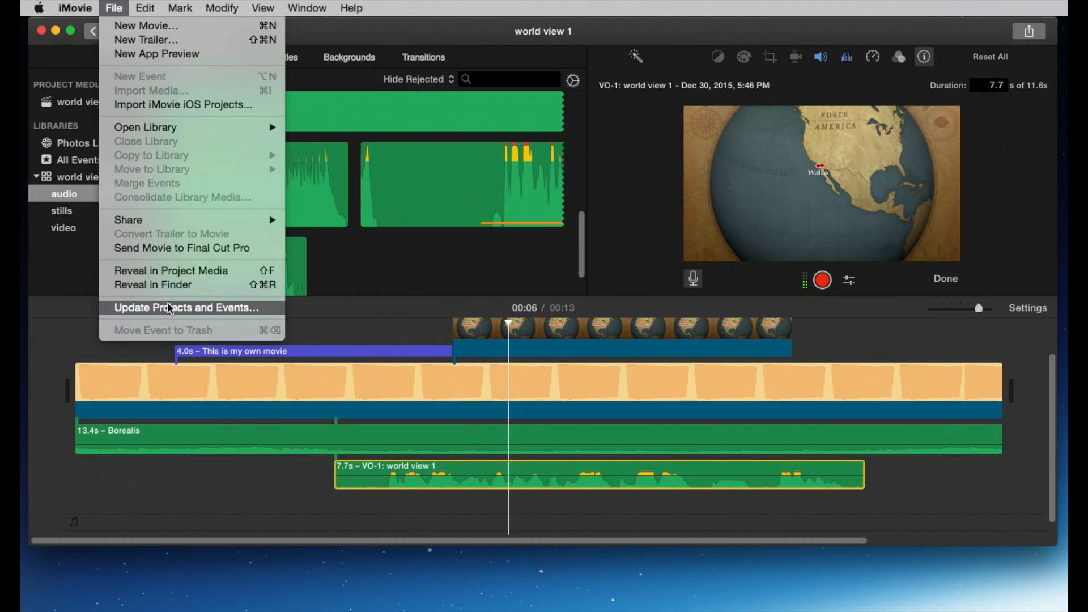
left_click(170, 272)
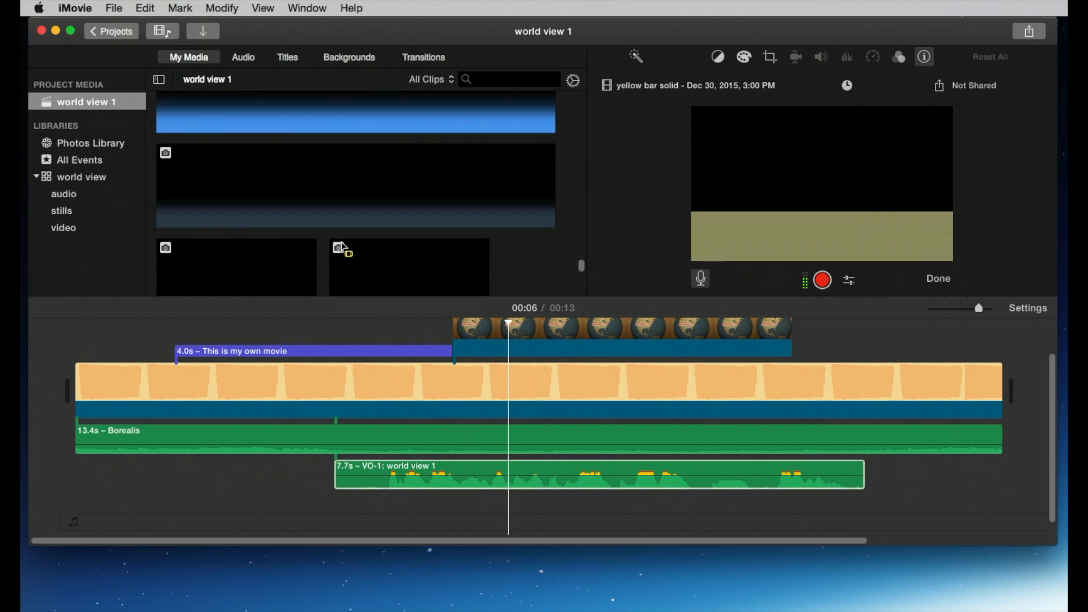
scroll(521, 247, "up", 12)
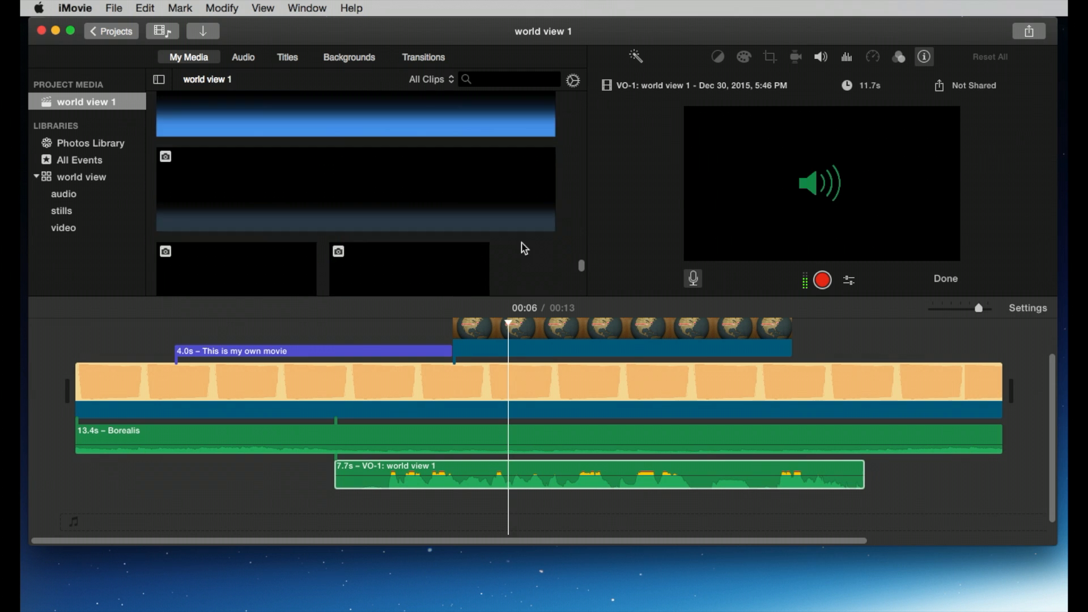
scroll(482, 249, "down", 6)
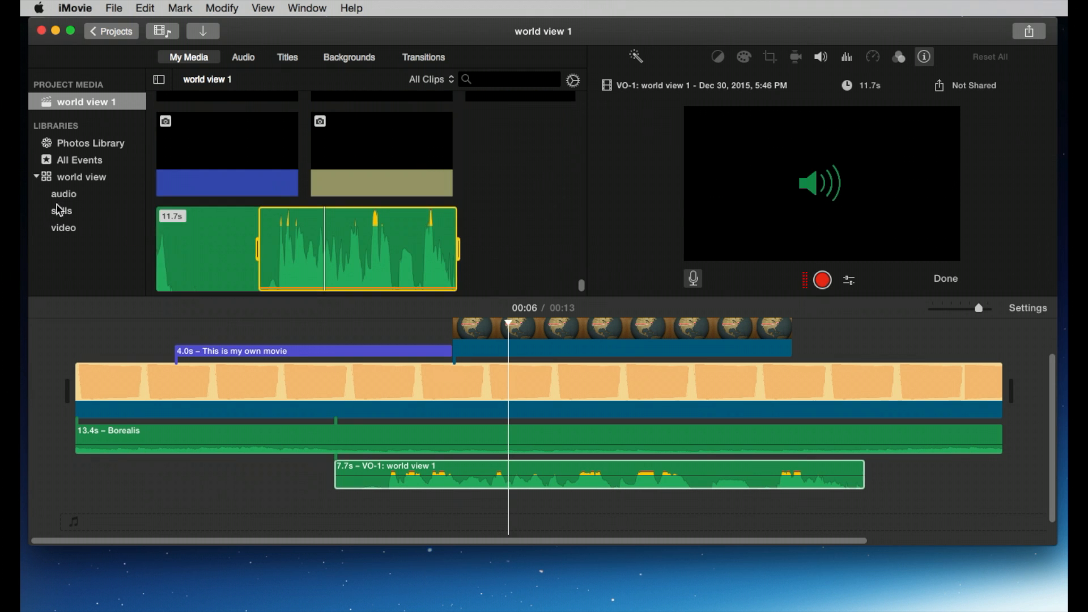
left_click(64, 200)
scroll(381, 216, "down", 5)
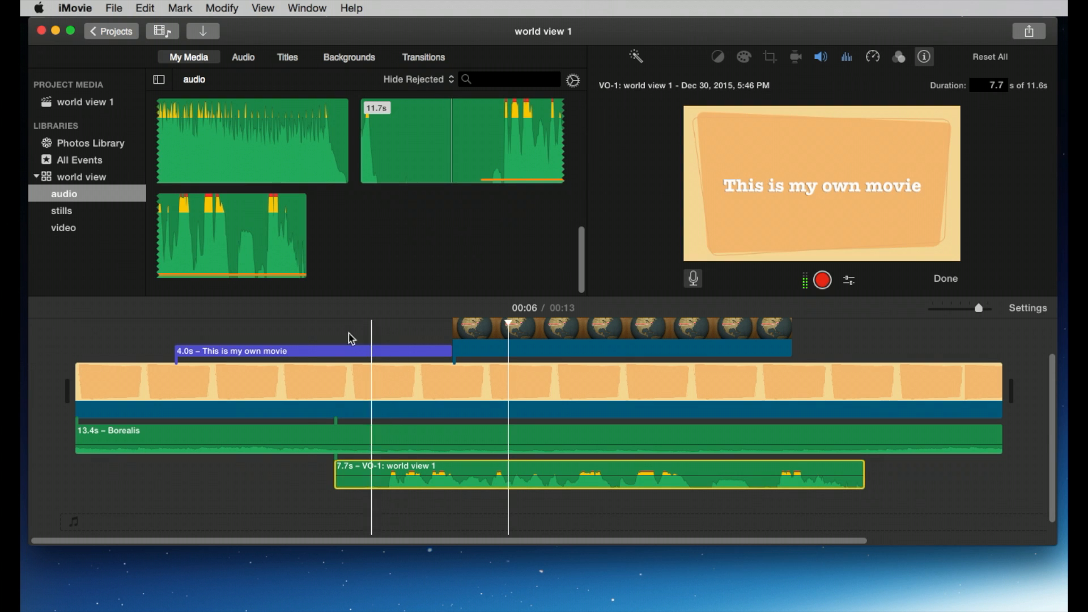
Step: Select the stretch of the Borealis music under the voiceover and lower its volume to 2%
left_click(321, 355)
left_click(362, 437)
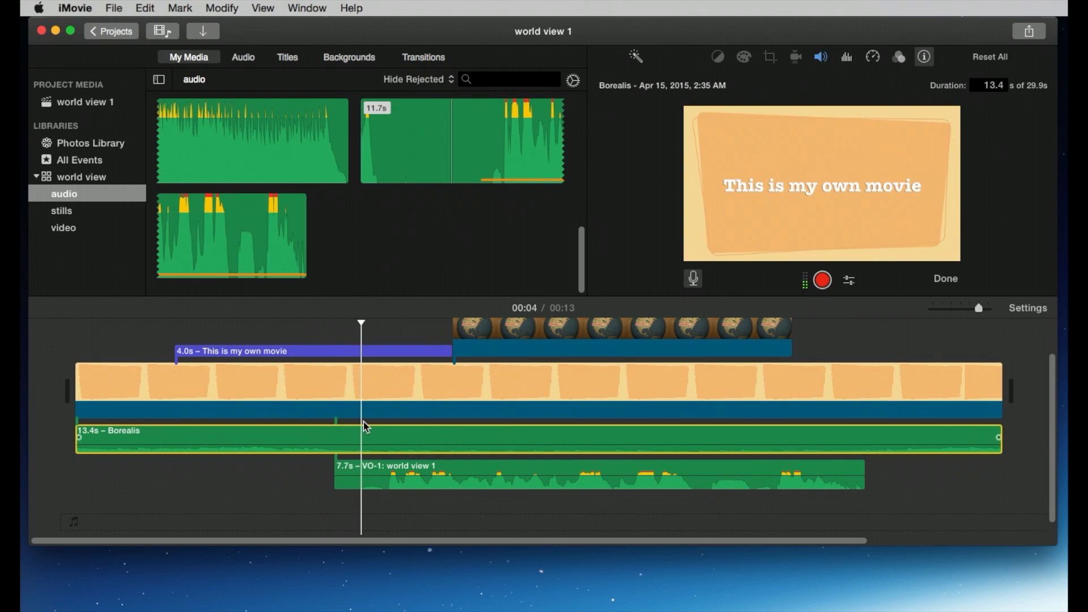
left_click(338, 446)
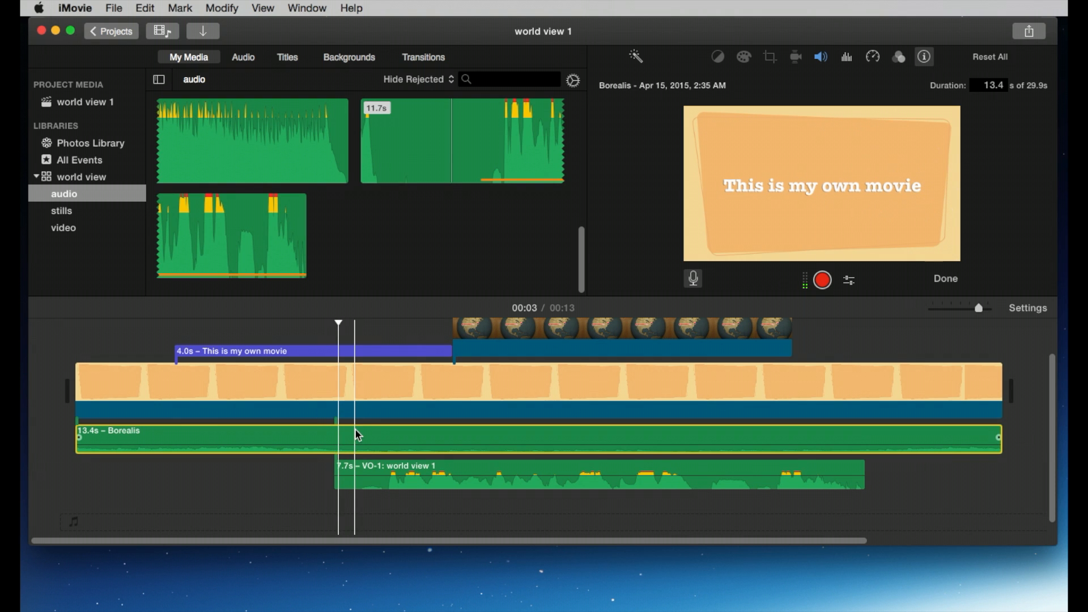
left_click(355, 439)
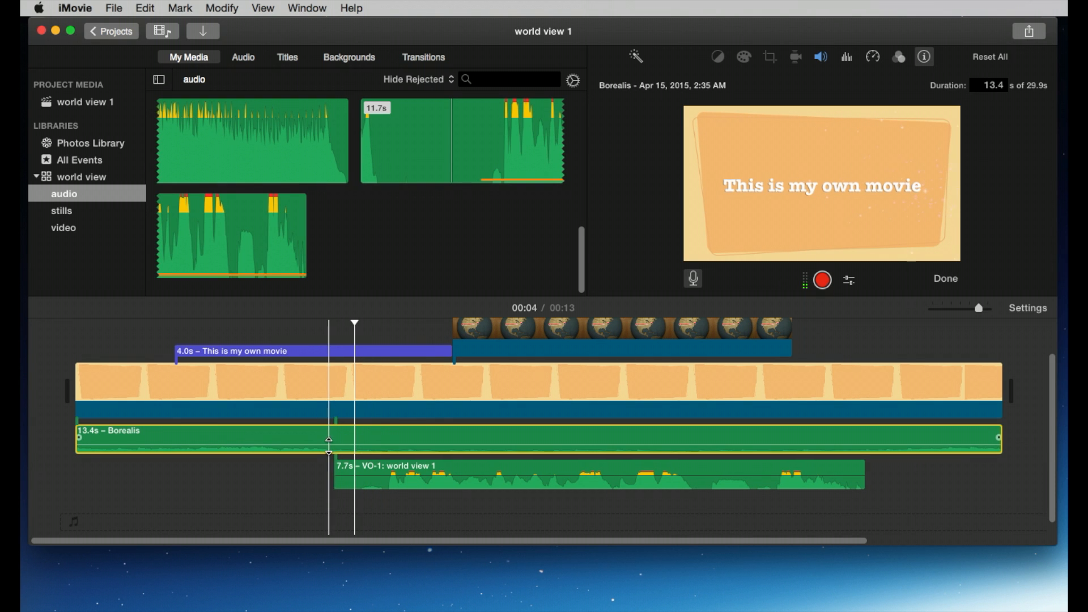
left_click(880, 438)
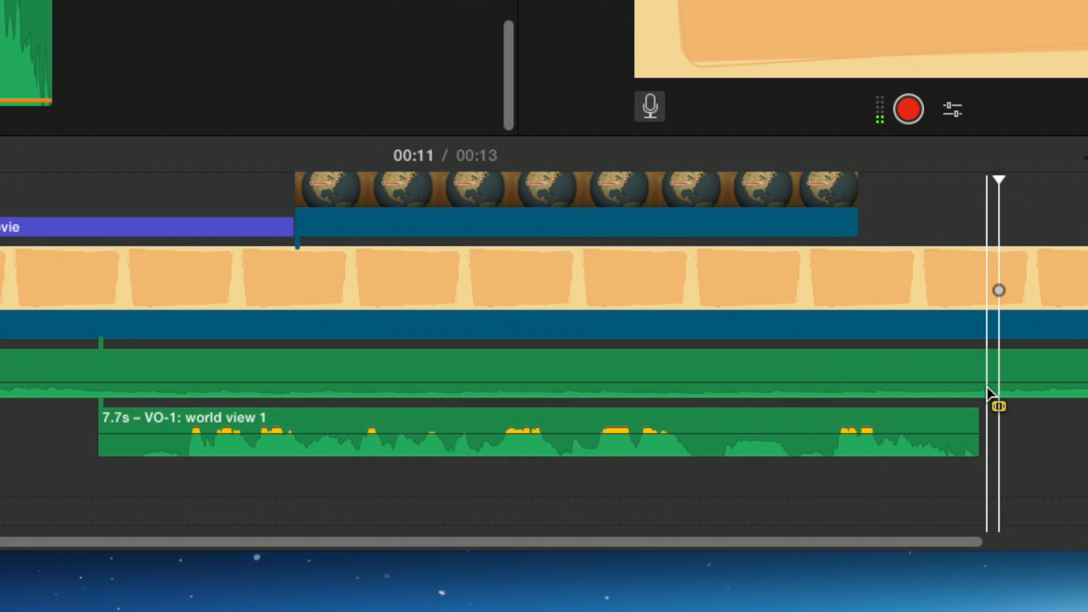
left_click_drag(987, 390, 97, 394)
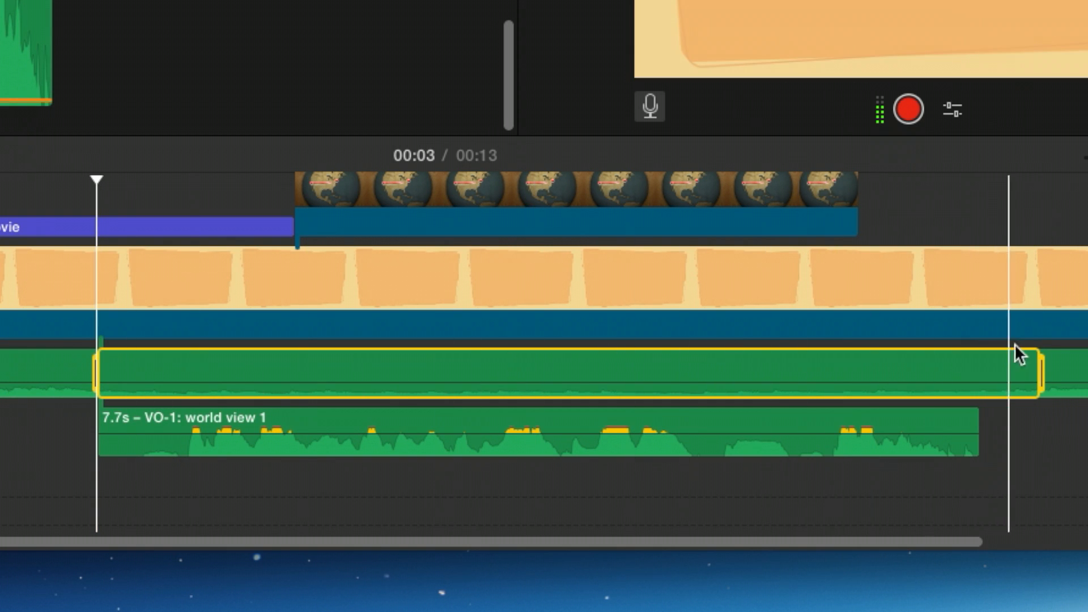
left_click_drag(1040, 368, 979, 369)
left_click_drag(744, 376, 744, 389)
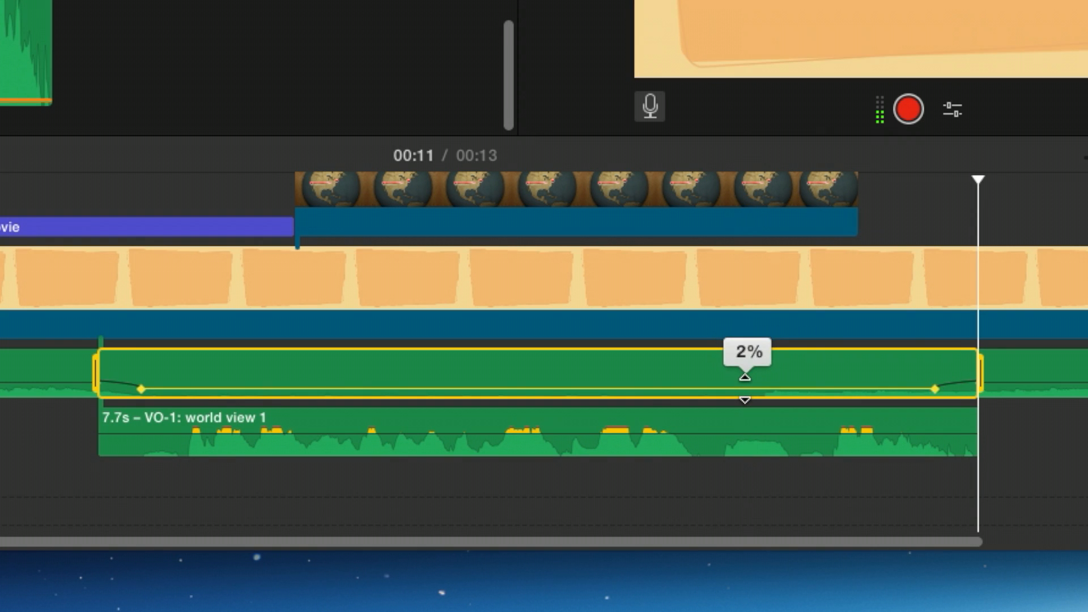
Step: Play the project from the title to review the voiceover against the lowered music
left_click(7, 178)
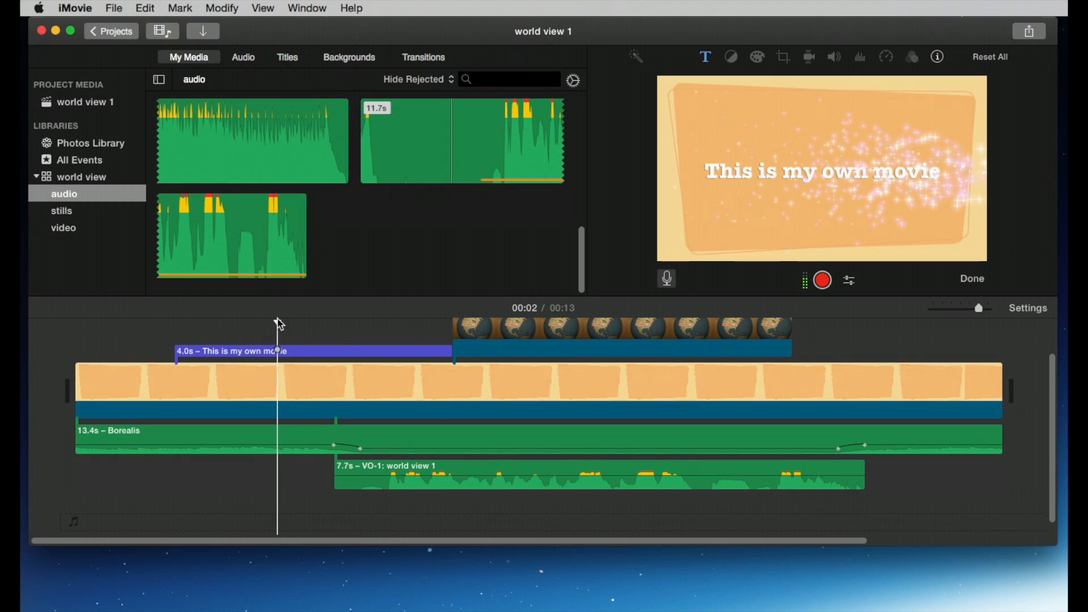
key("space")
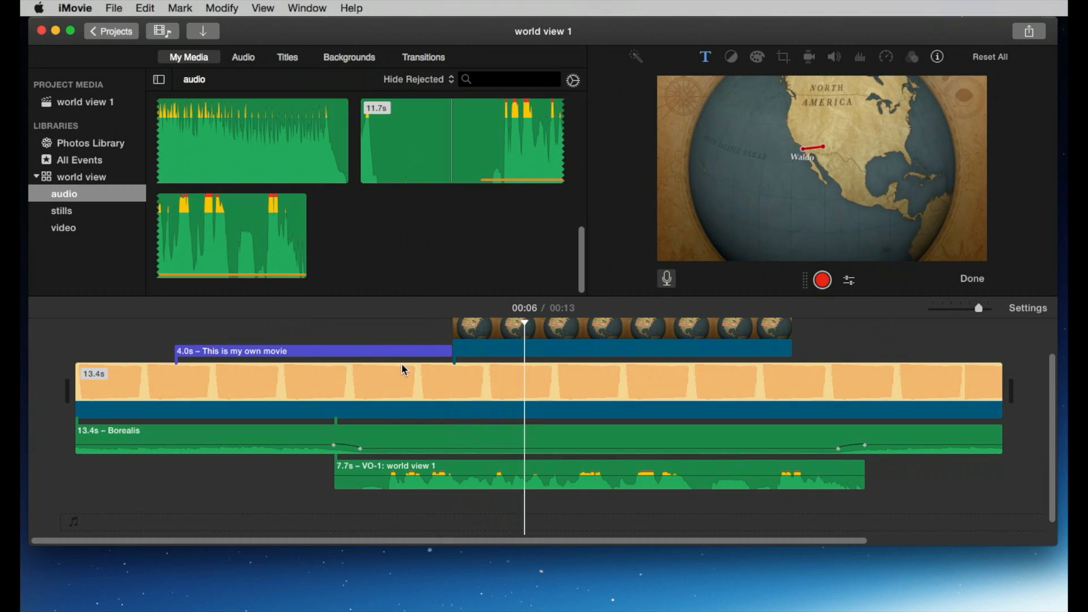
left_click(512, 440)
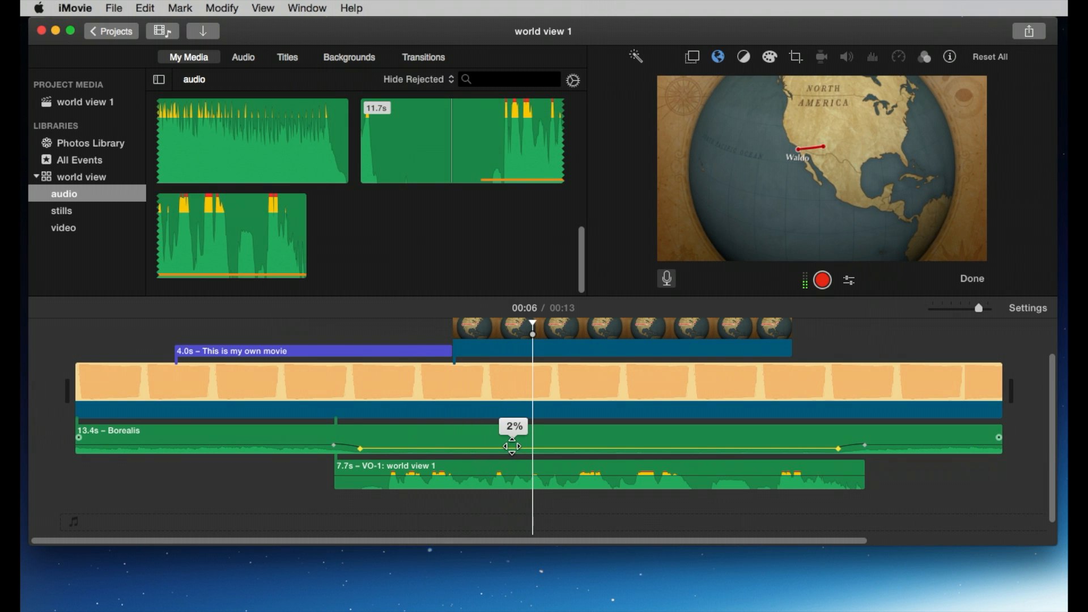
left_click(284, 333)
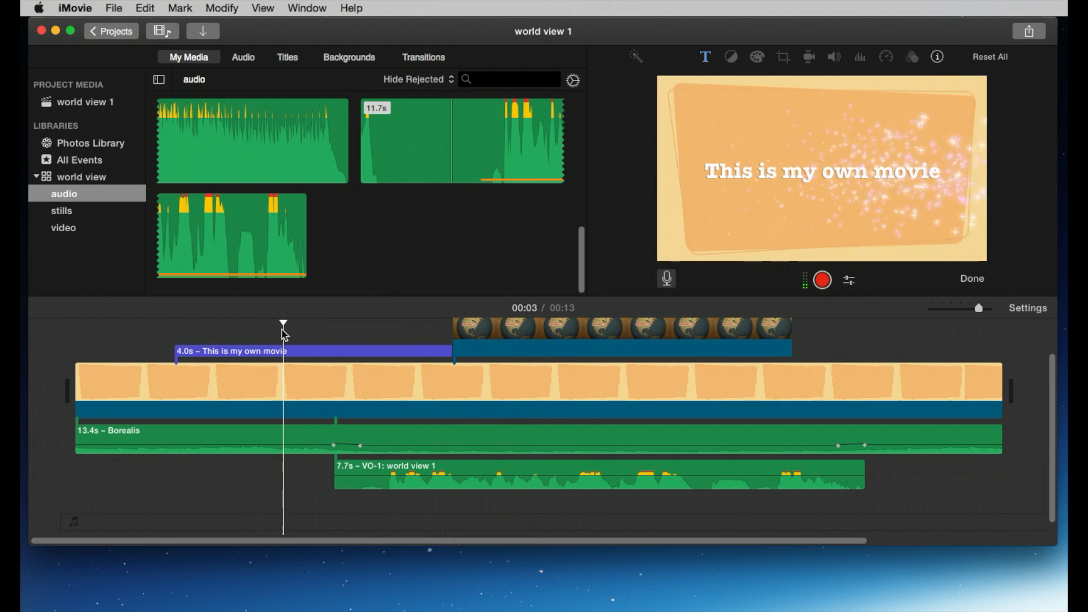
key("space")
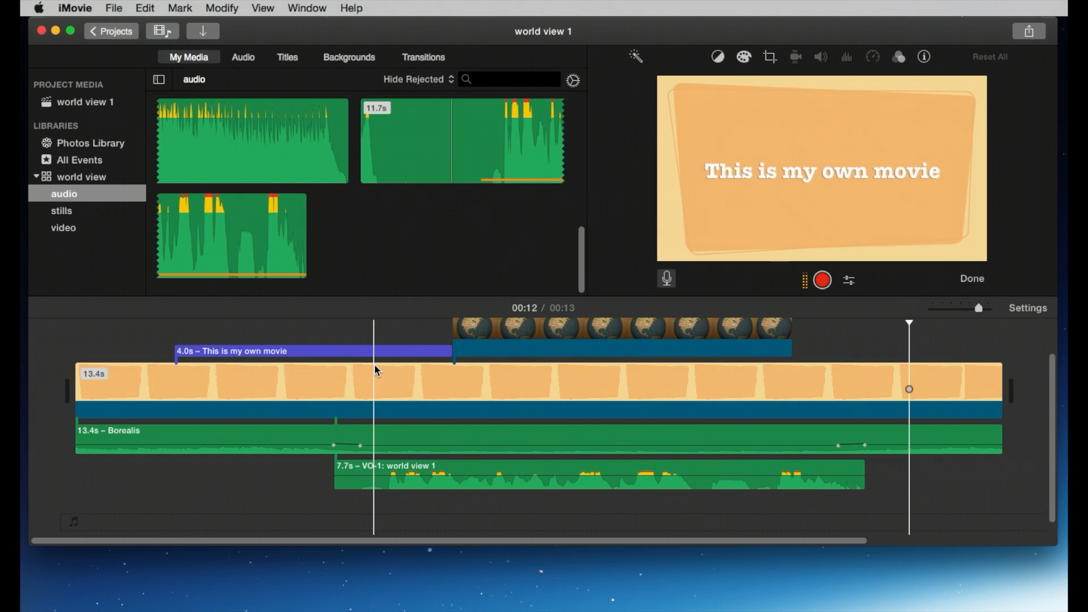
Step: Split the Retro background clip near its end and insert a Mosaic transition at the cut
scroll(376, 369, "up", 1)
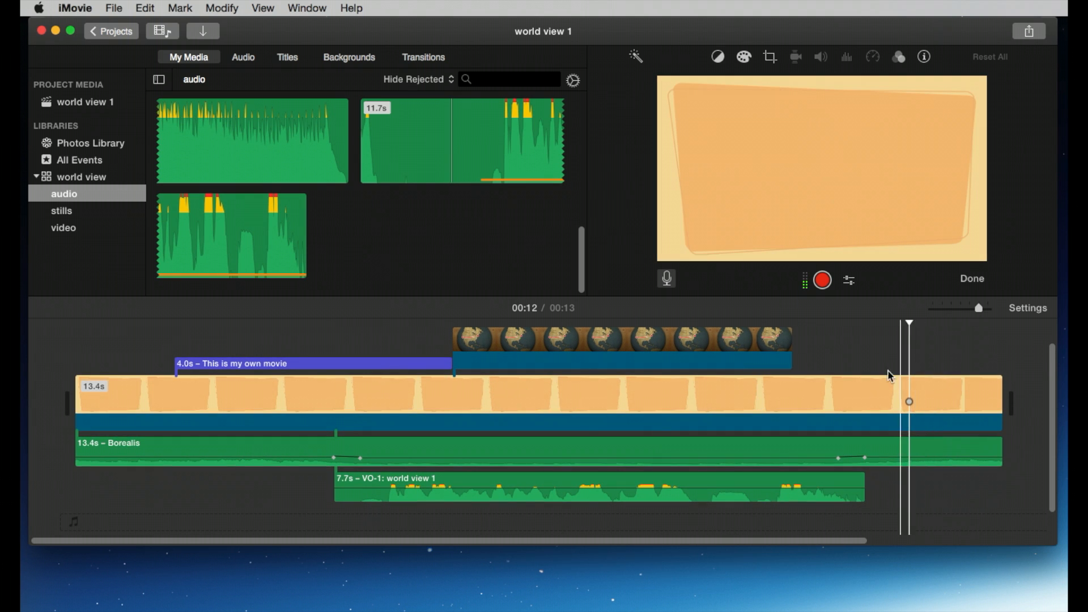
left_click(885, 387)
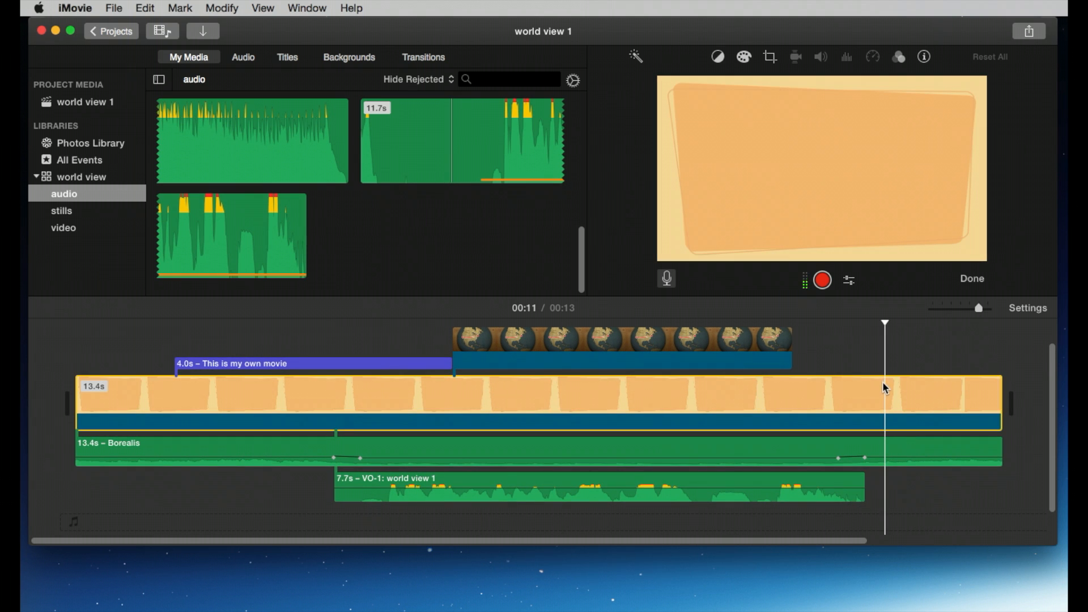
key("super+b")
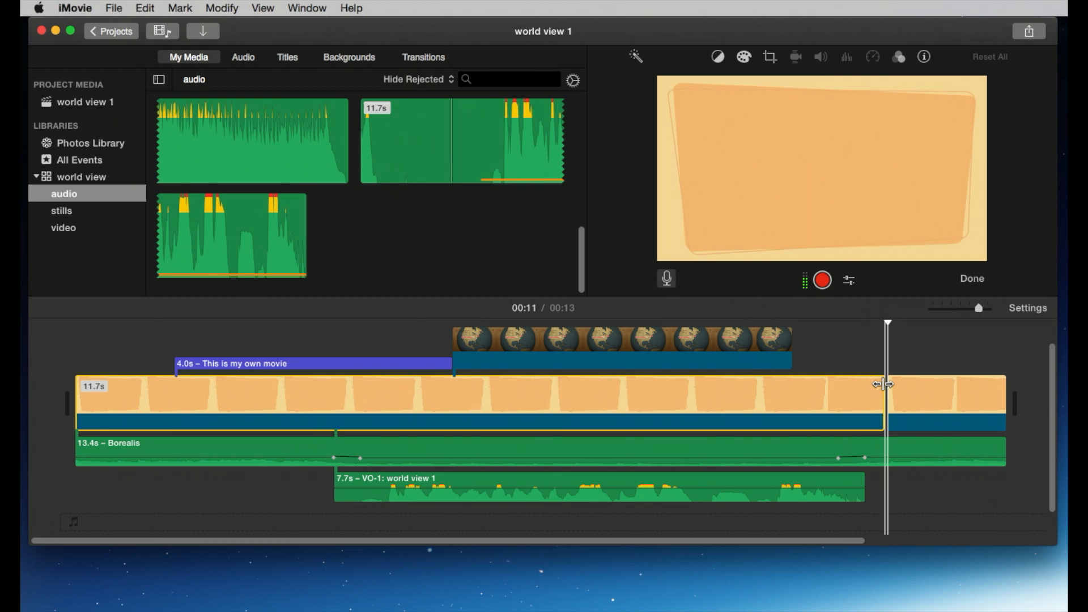
left_click(882, 394)
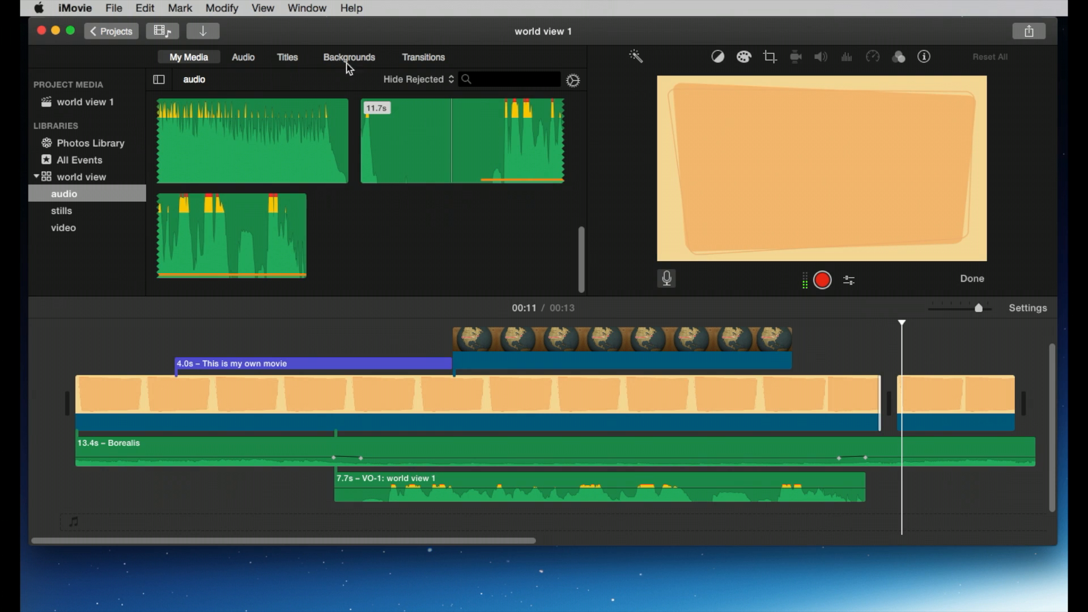
left_click(426, 58)
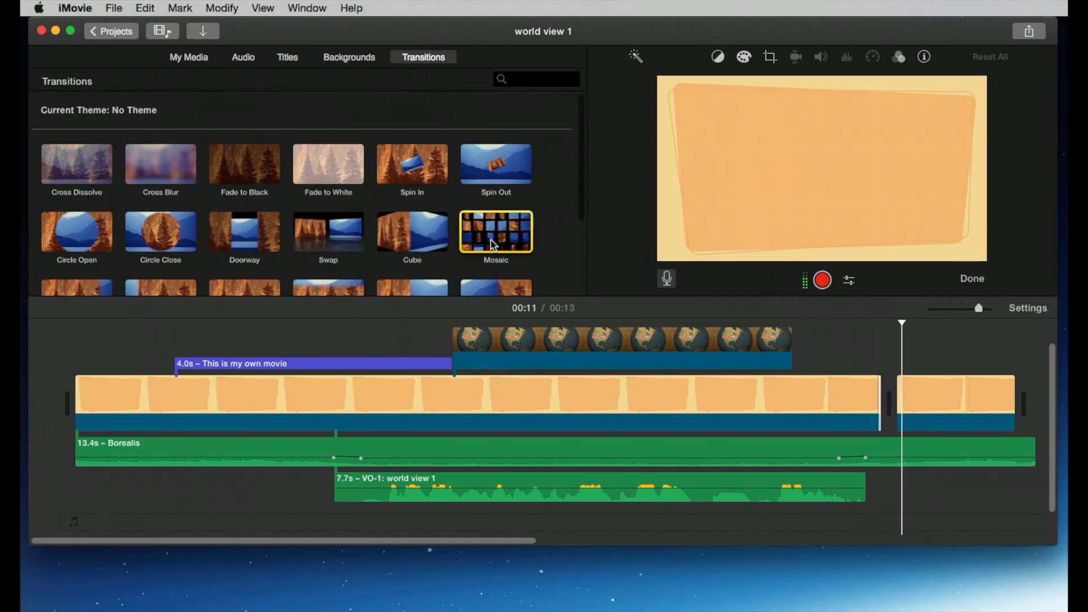
left_click_drag(490, 240, 853, 397)
Step: Apply the Negative clip filter to the short end piece of the background and play it back
left_click(916, 394)
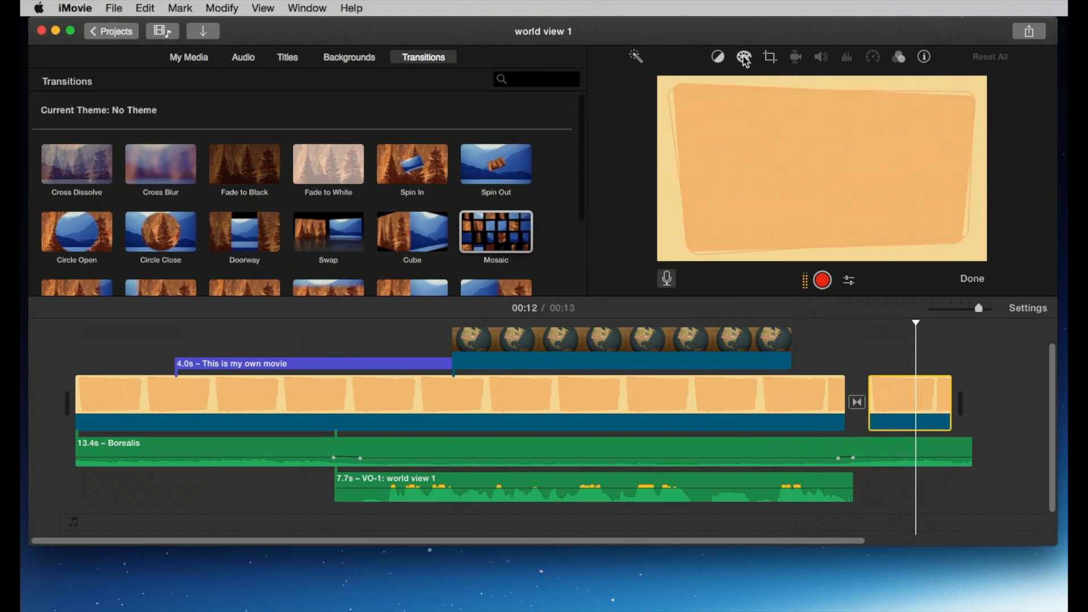
left_click(903, 387)
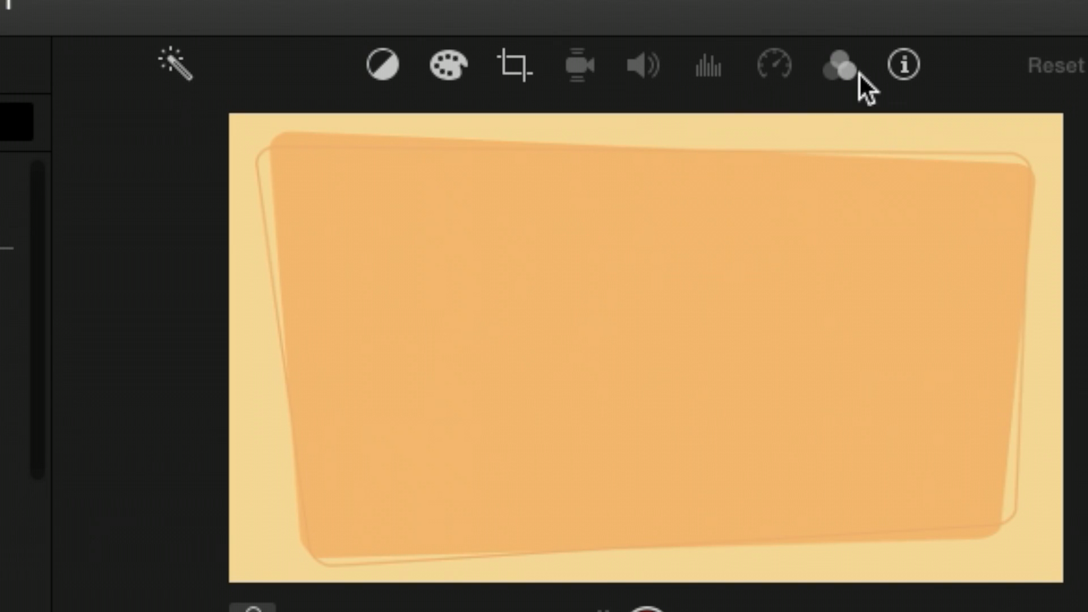
left_click(841, 65)
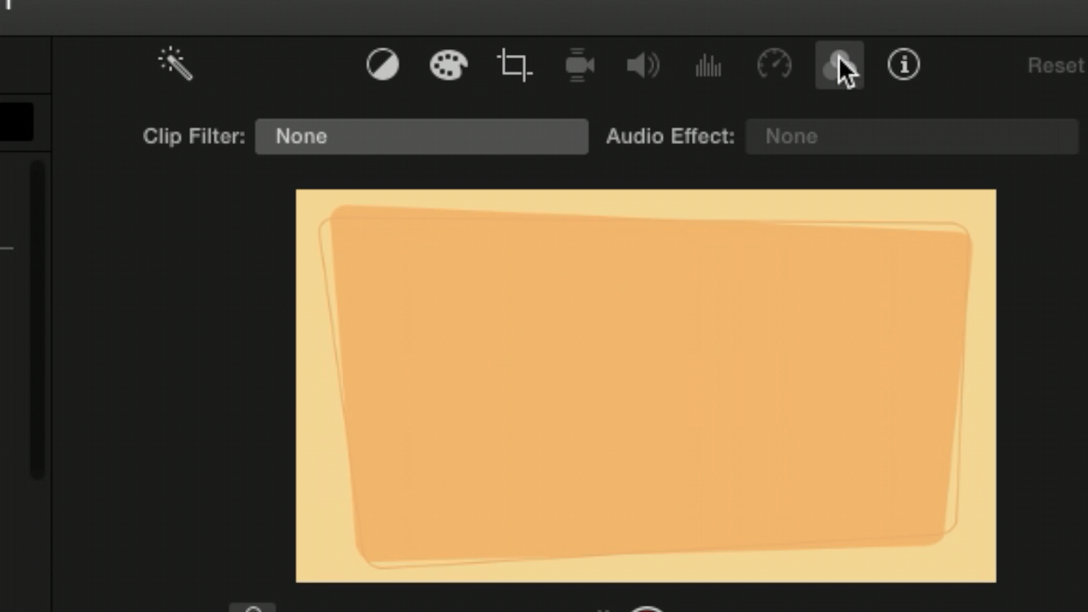
left_click(482, 133)
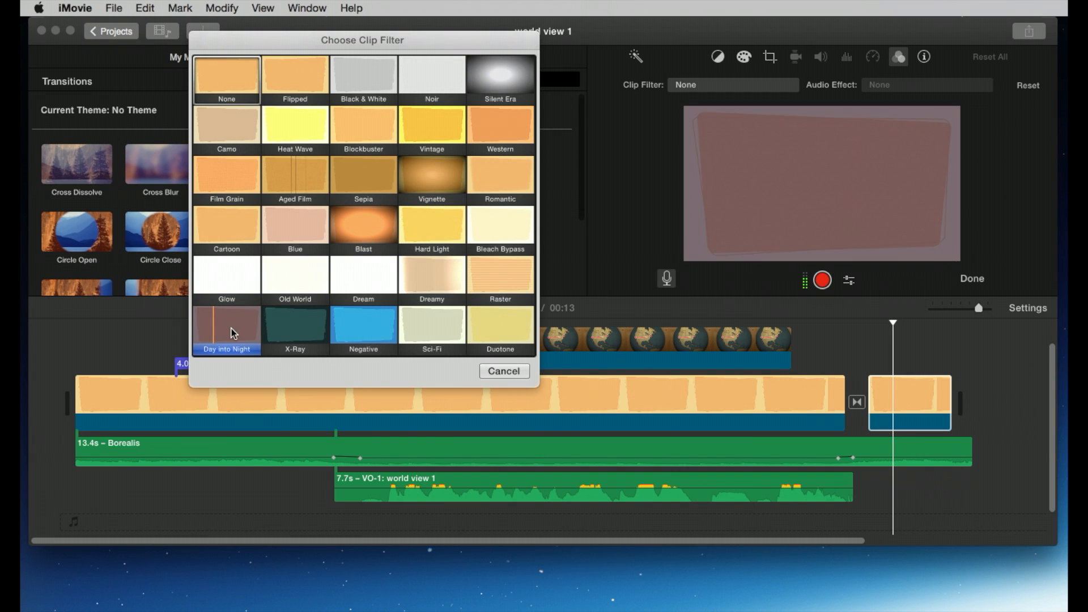
left_click(363, 330)
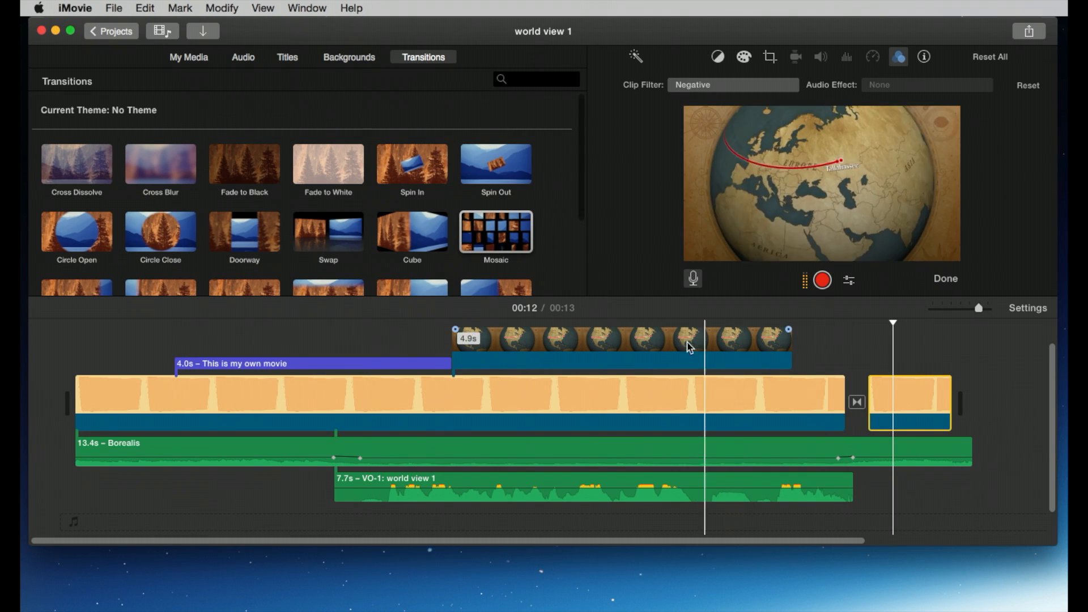
left_click(547, 342)
key("space")
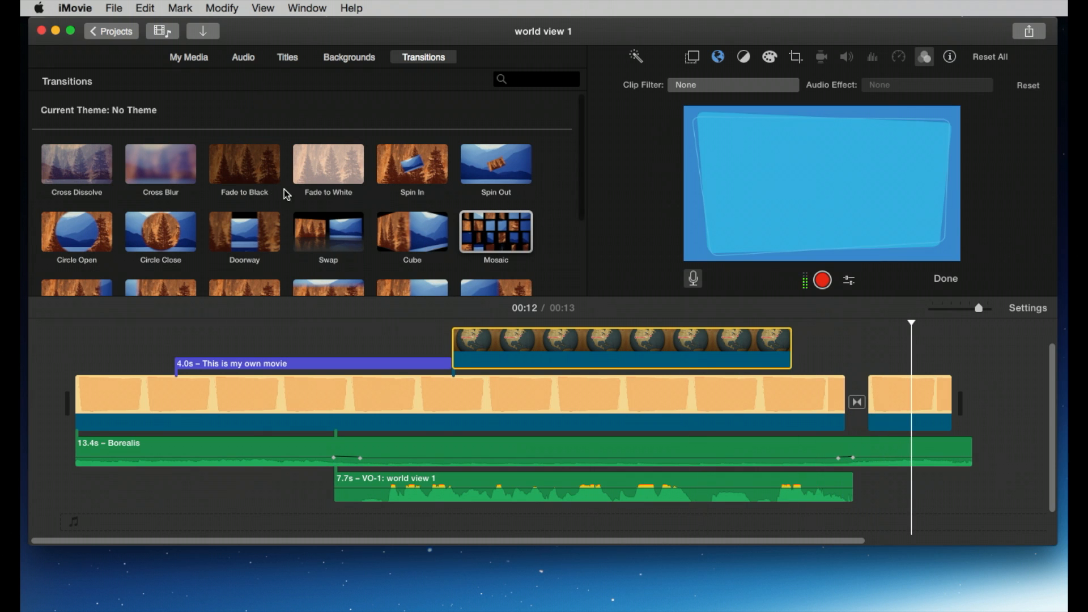
Step: Add a Fade to Black transition after the last clip and play the ending from the globe clip
left_click_drag(239, 166, 953, 399)
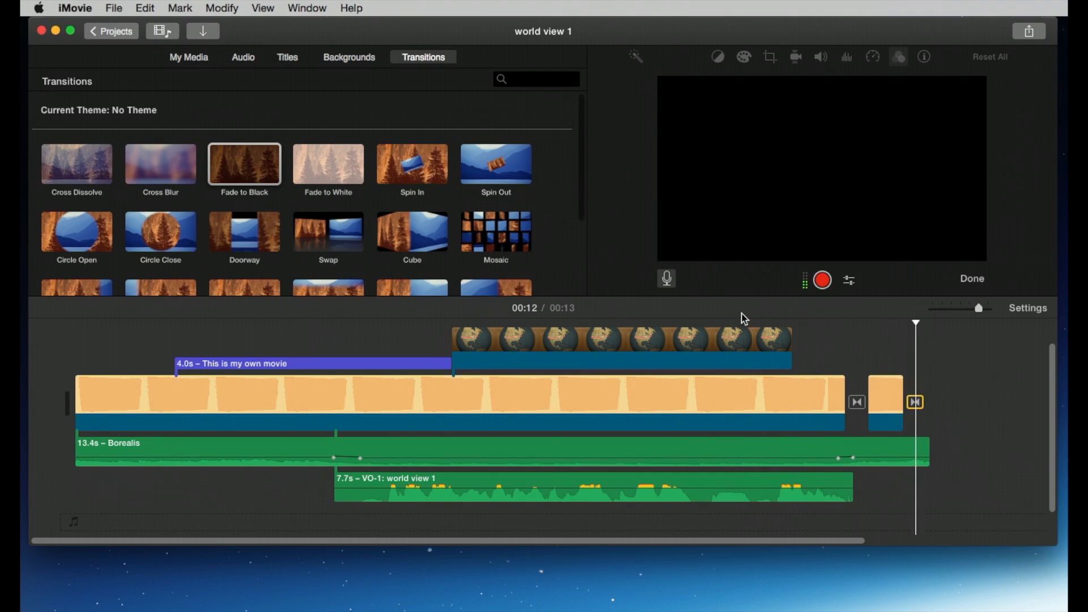
left_click(699, 323)
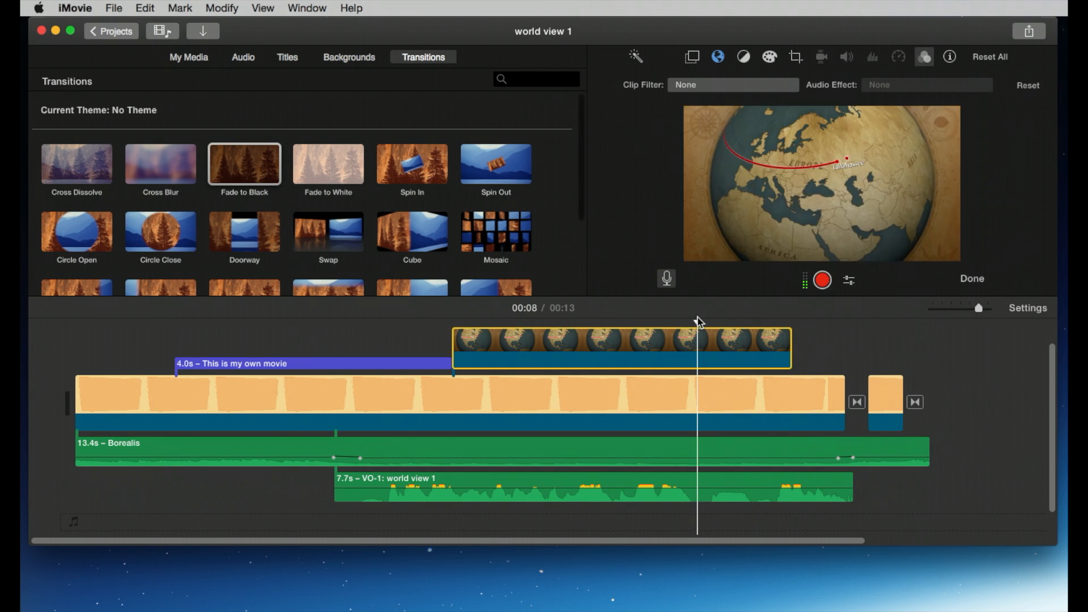
key("space")
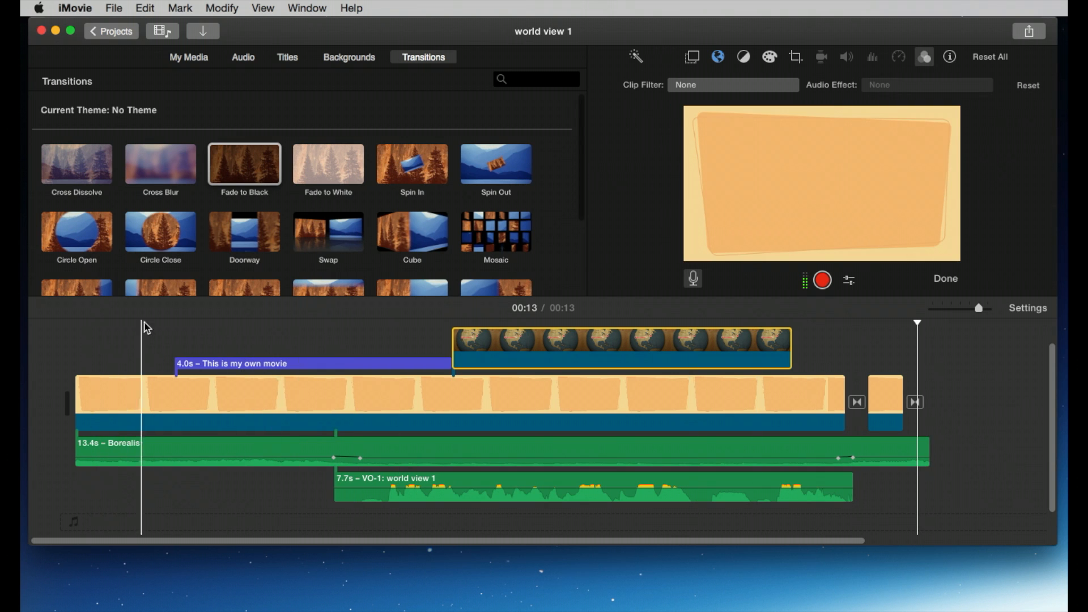
Step: Insert a Far Far Away title at the beginning of the movie and preview it
left_click(290, 59)
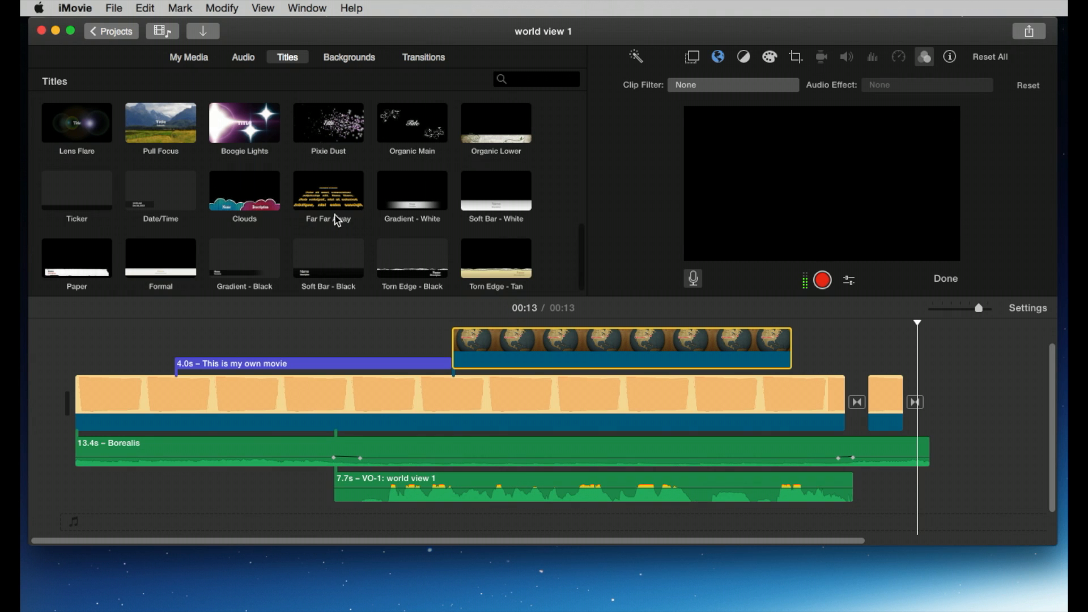
left_click_drag(338, 221, 75, 400)
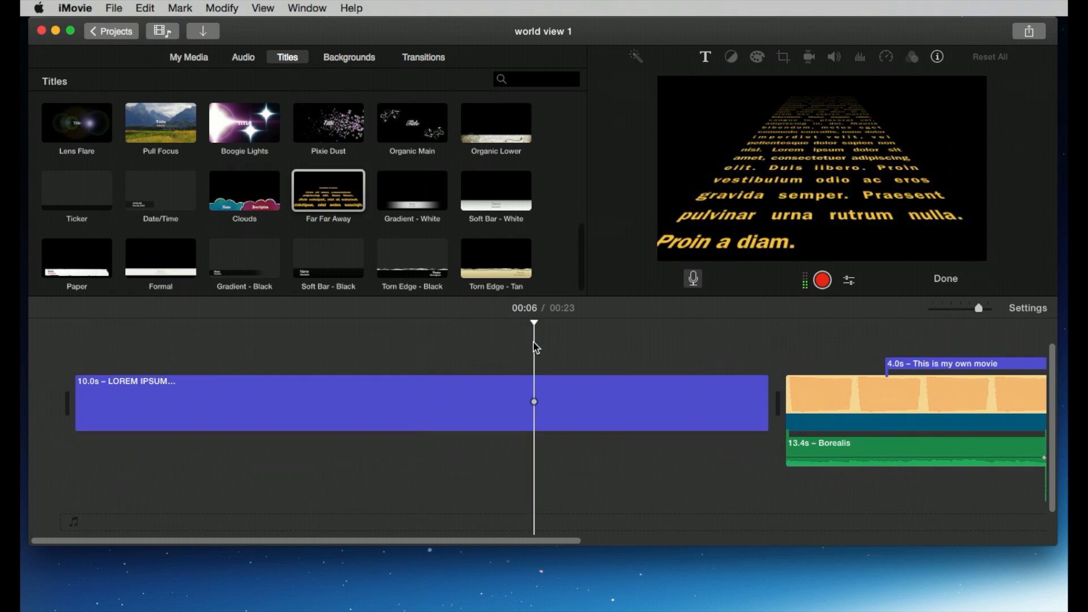
key("space")
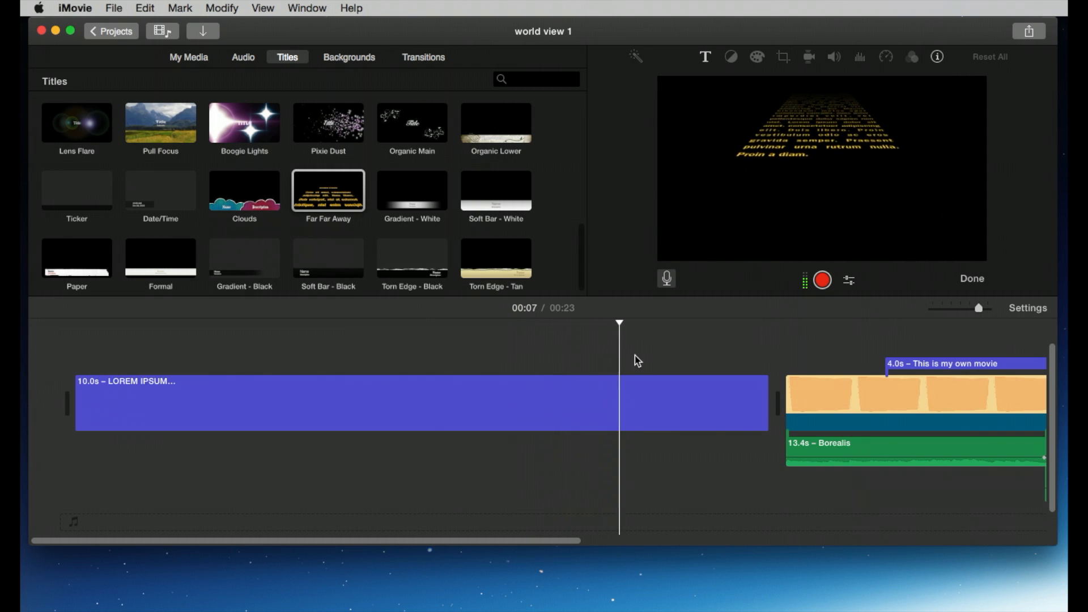
key("space")
Step: Extend the Borealis music leftward to start under the Far Far Away title and play from the beginning
left_click_drag(786, 456, 595, 458)
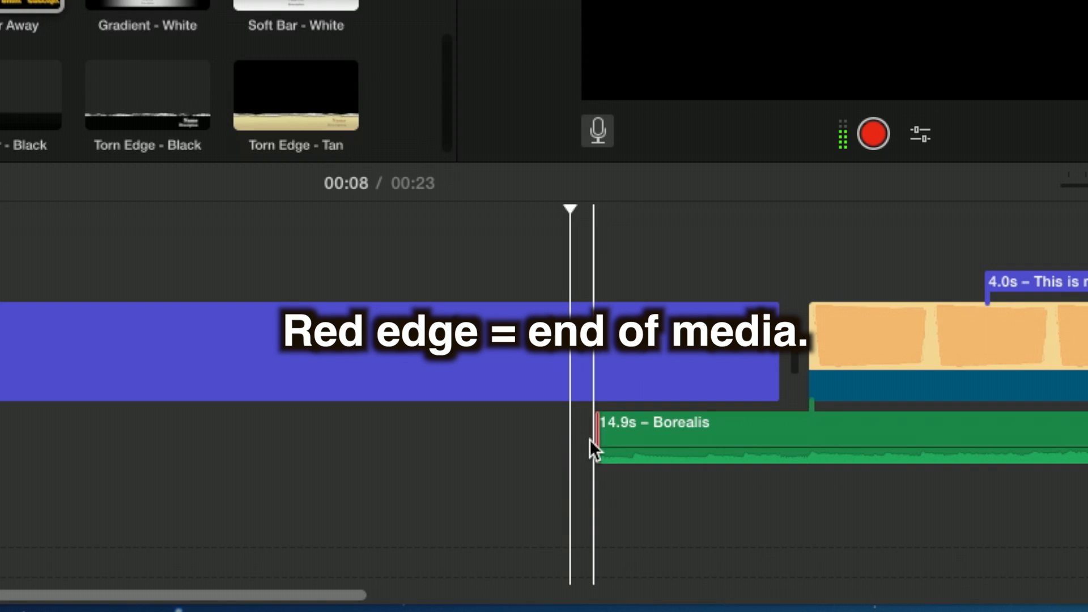
left_click_drag(733, 427, 0, 427)
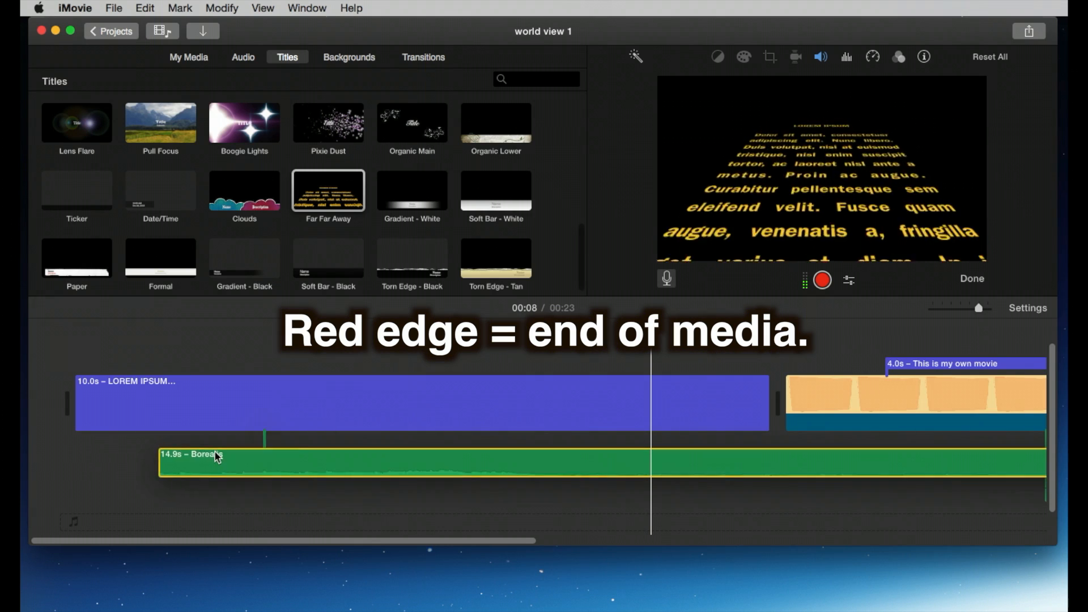
left_click_drag(217, 457, 182, 449)
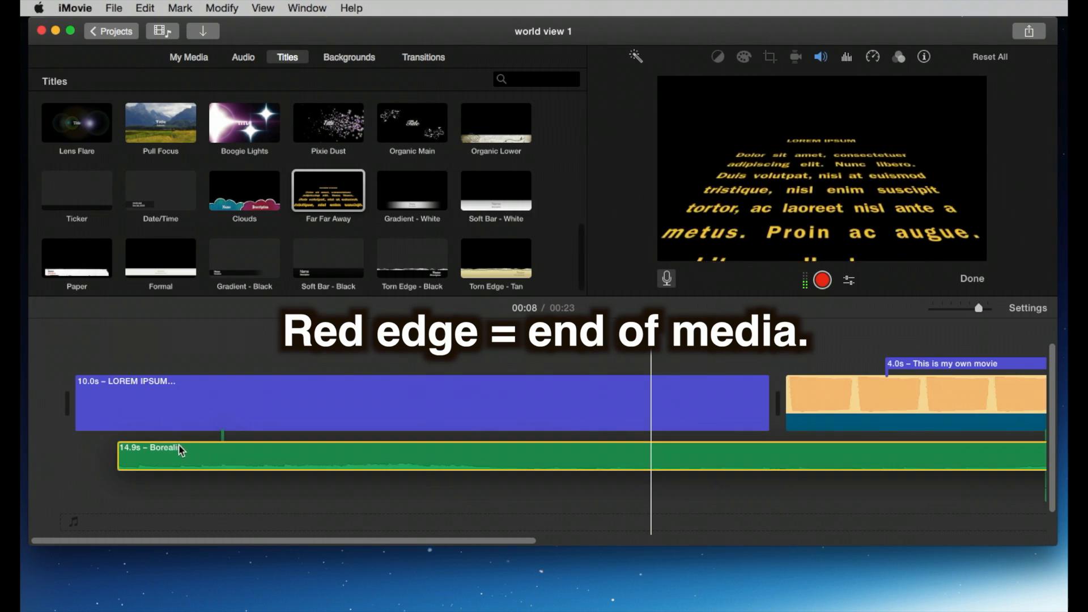
left_click(93, 366)
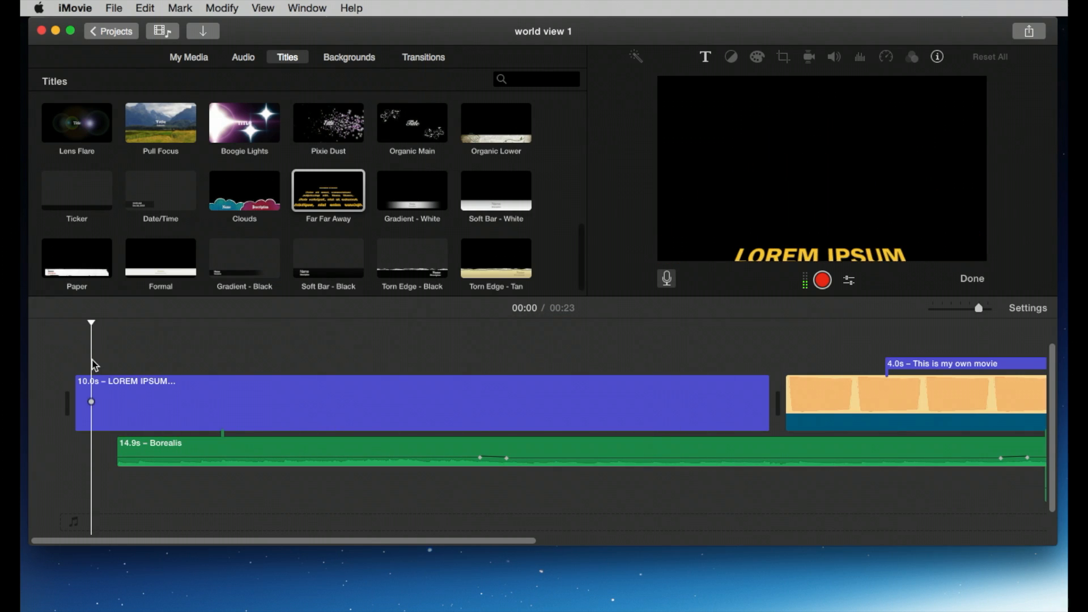
key("space")
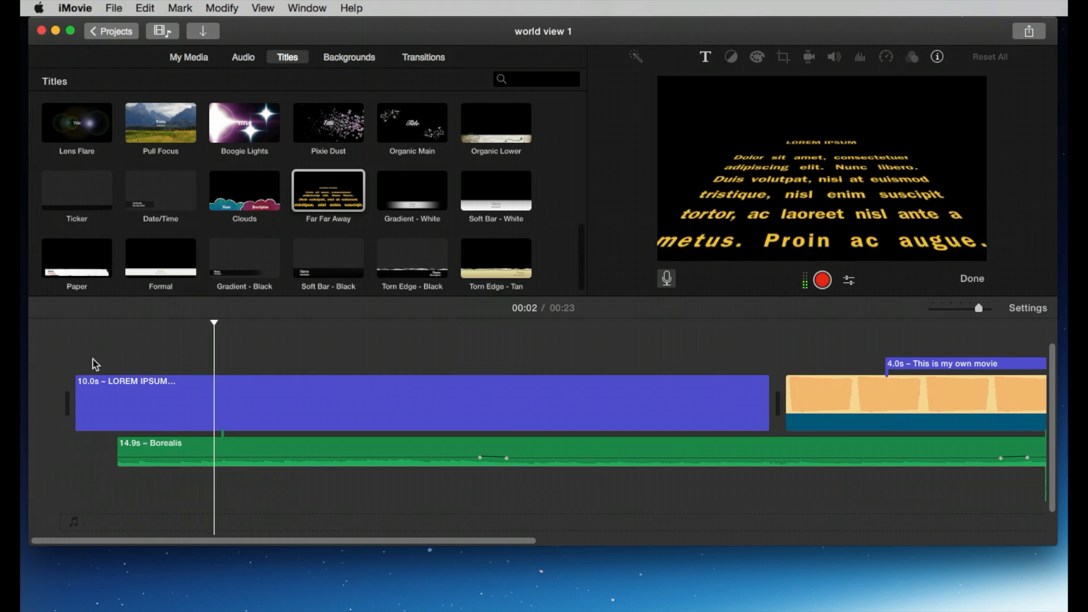
key("space")
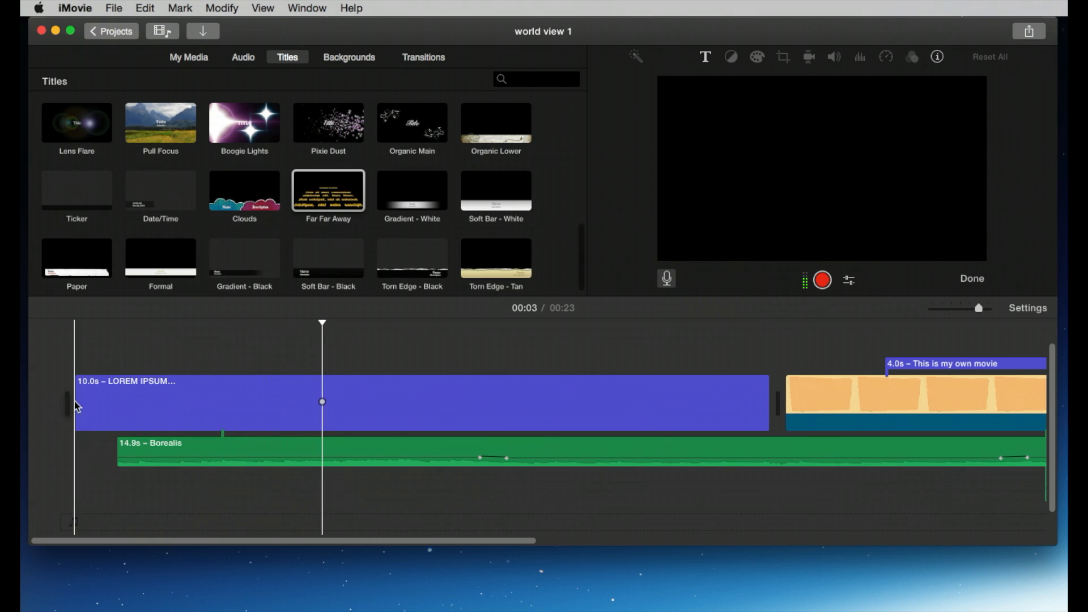
Step: Trim the Far Far Away title to about 3.6 seconds
left_click_drag(75, 395, 513, 357)
key("space")
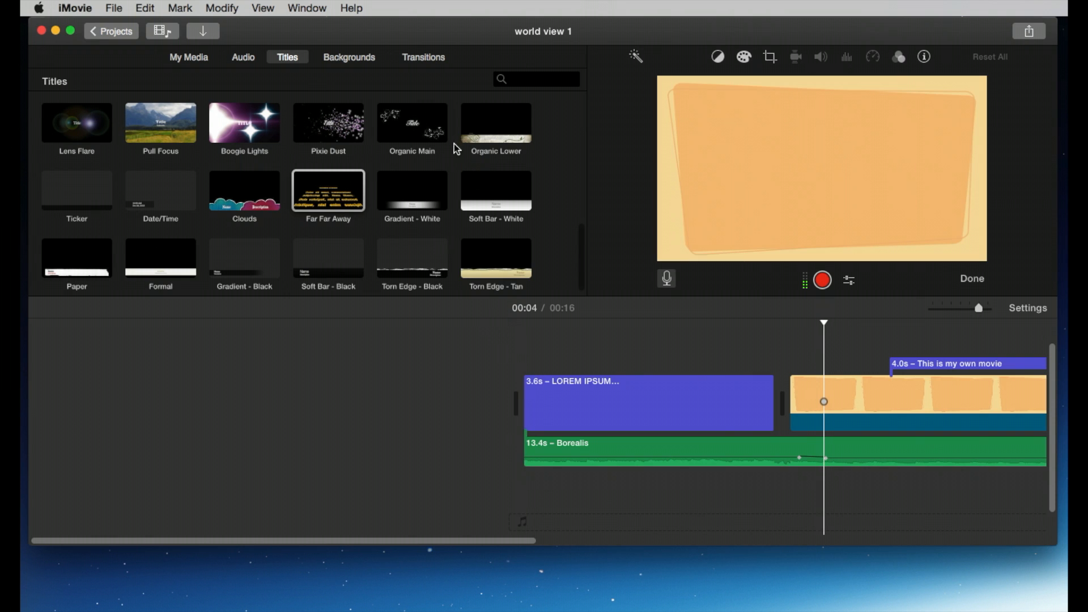
Step: Add a Spin In transition between the Far Far Away title and the background, then play the project
left_click(431, 62)
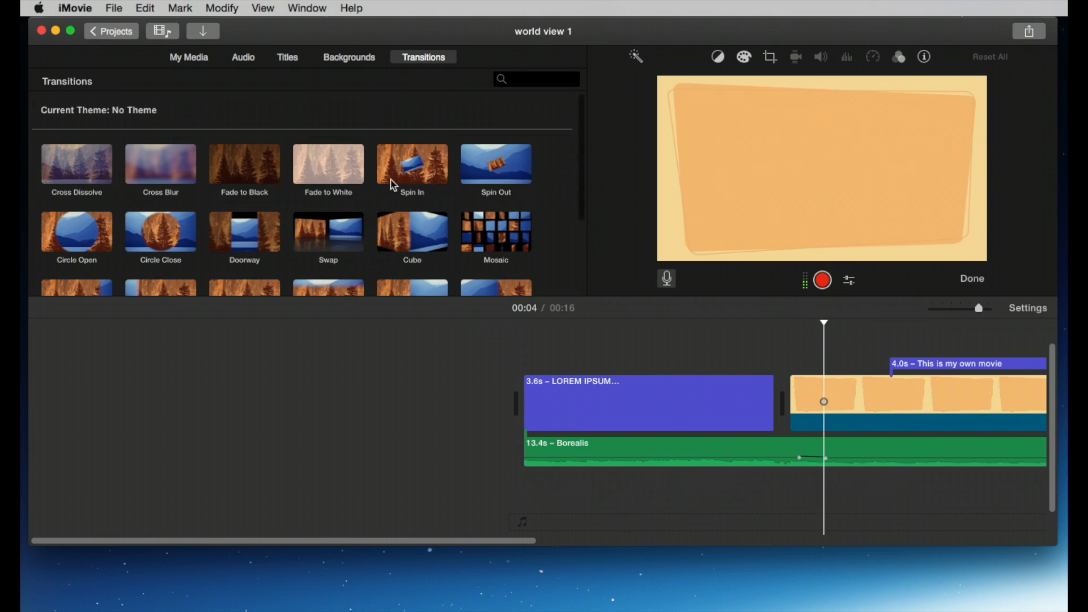
left_click_drag(395, 185, 728, 432)
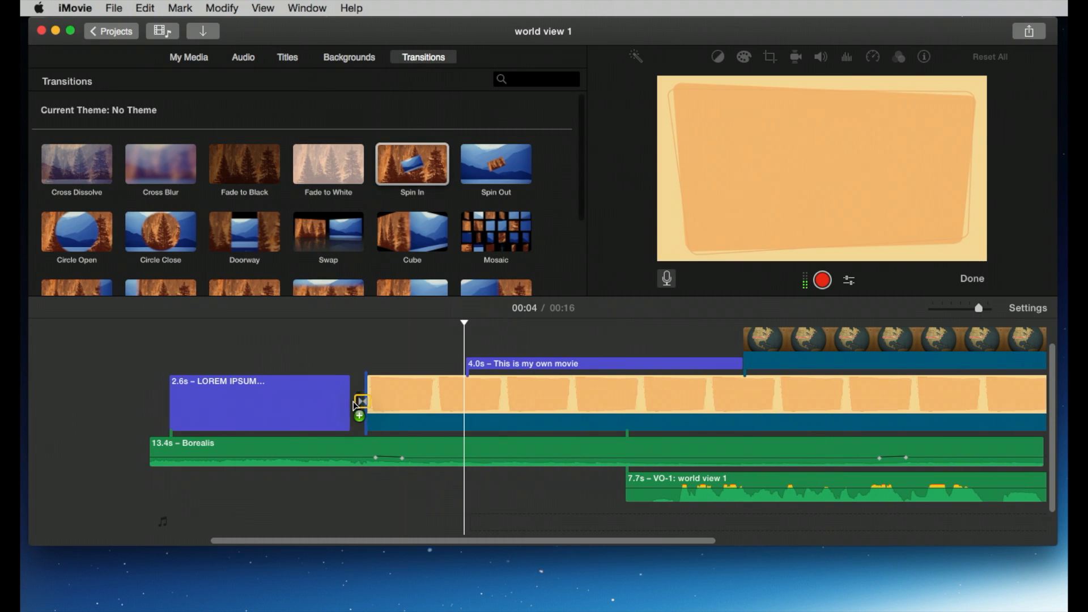
left_click_drag(356, 406, 358, 405)
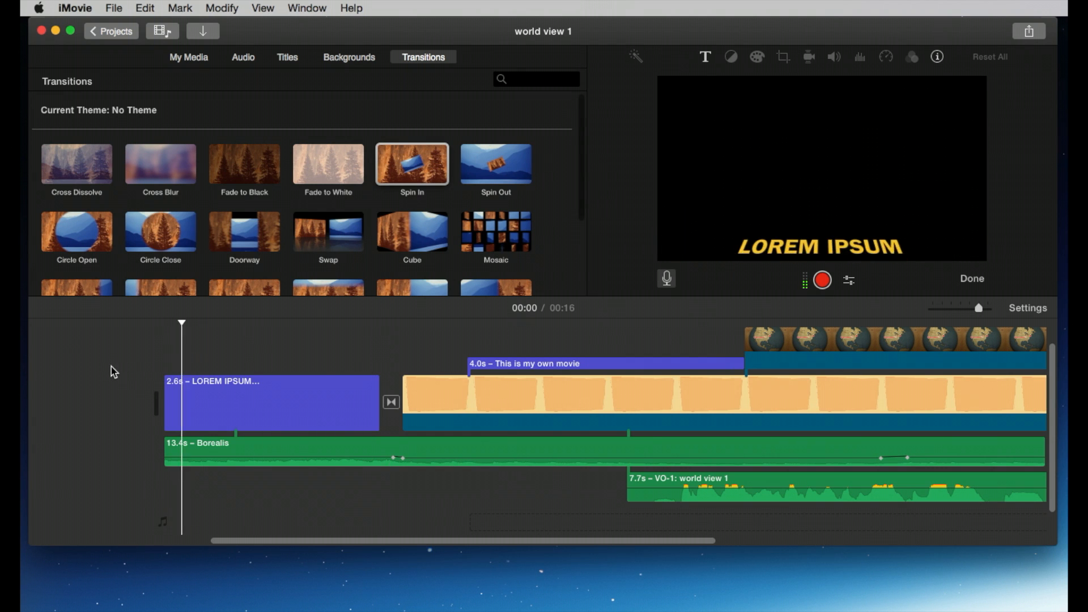
key("space")
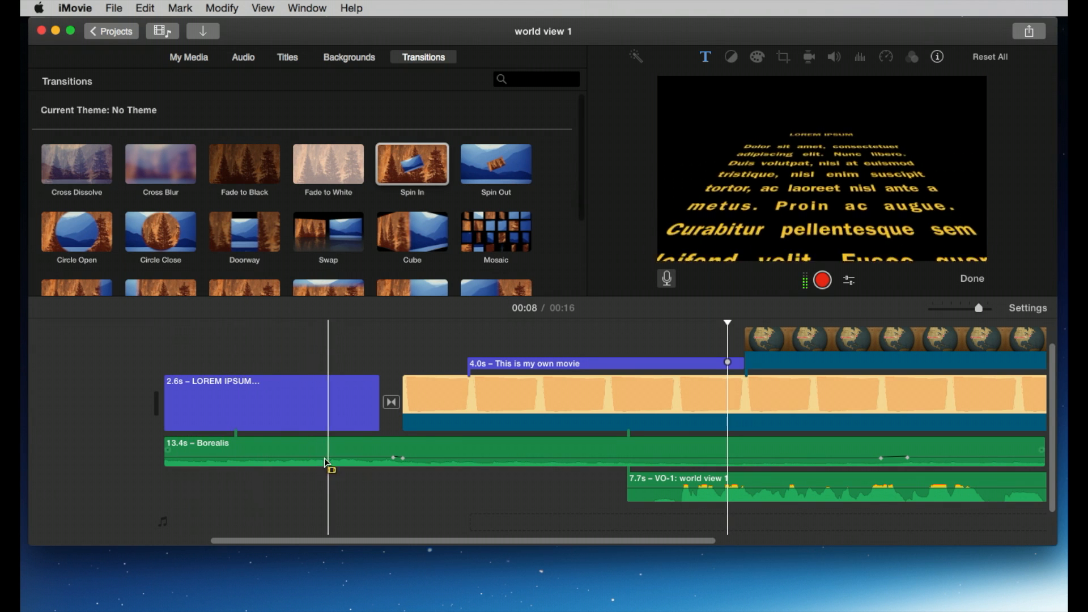
left_click_drag(346, 537, 496, 542)
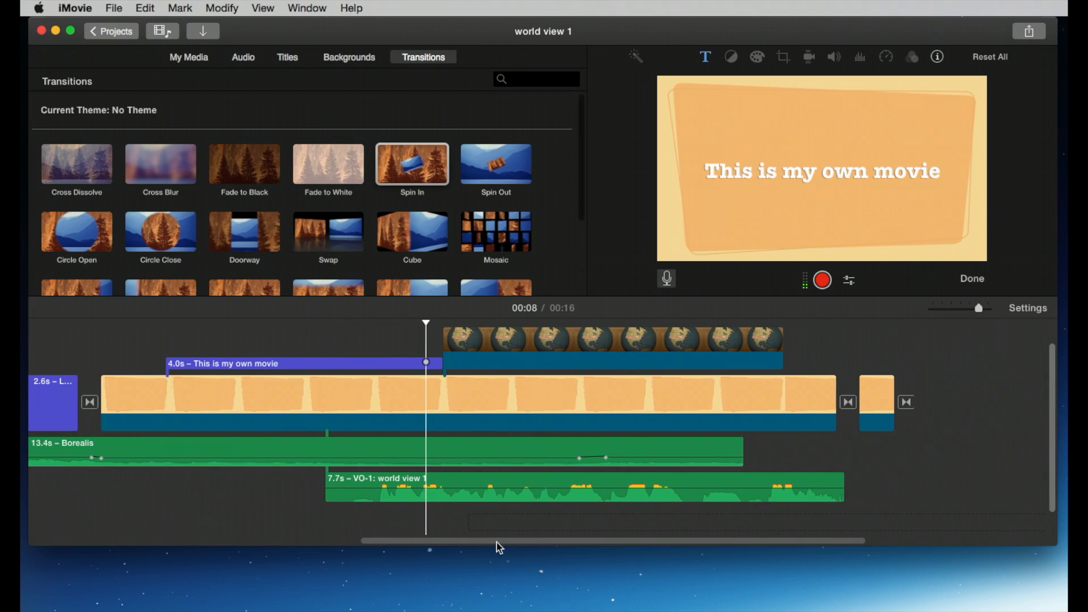